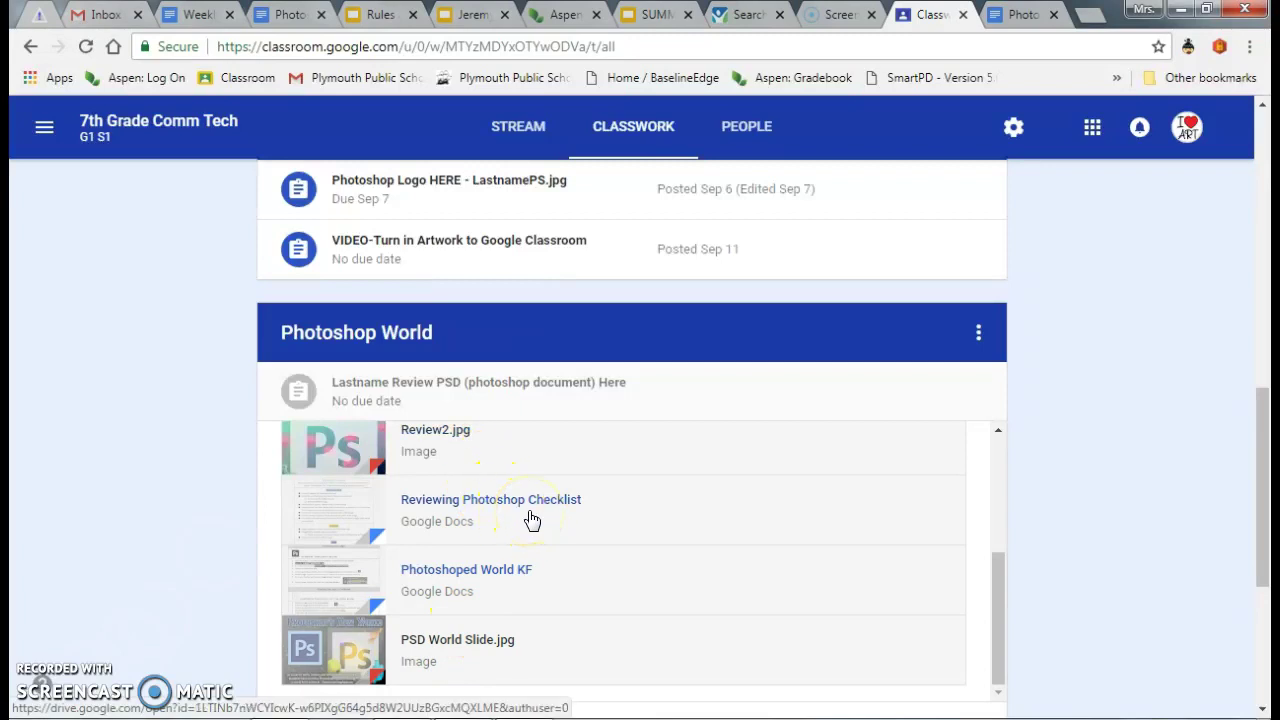
Preview the PSD World Slide.jpg and Review2.jpg example images, closing each viewer afterwards
click(478, 638)
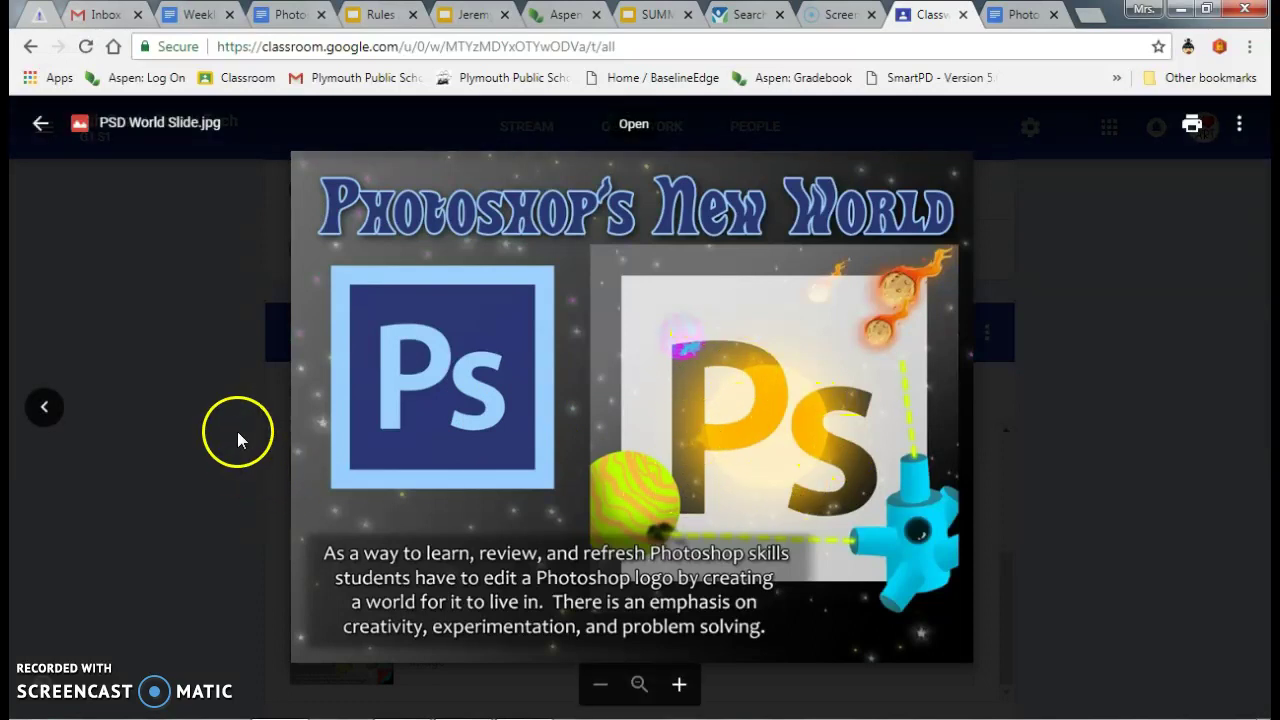
click(136, 413)
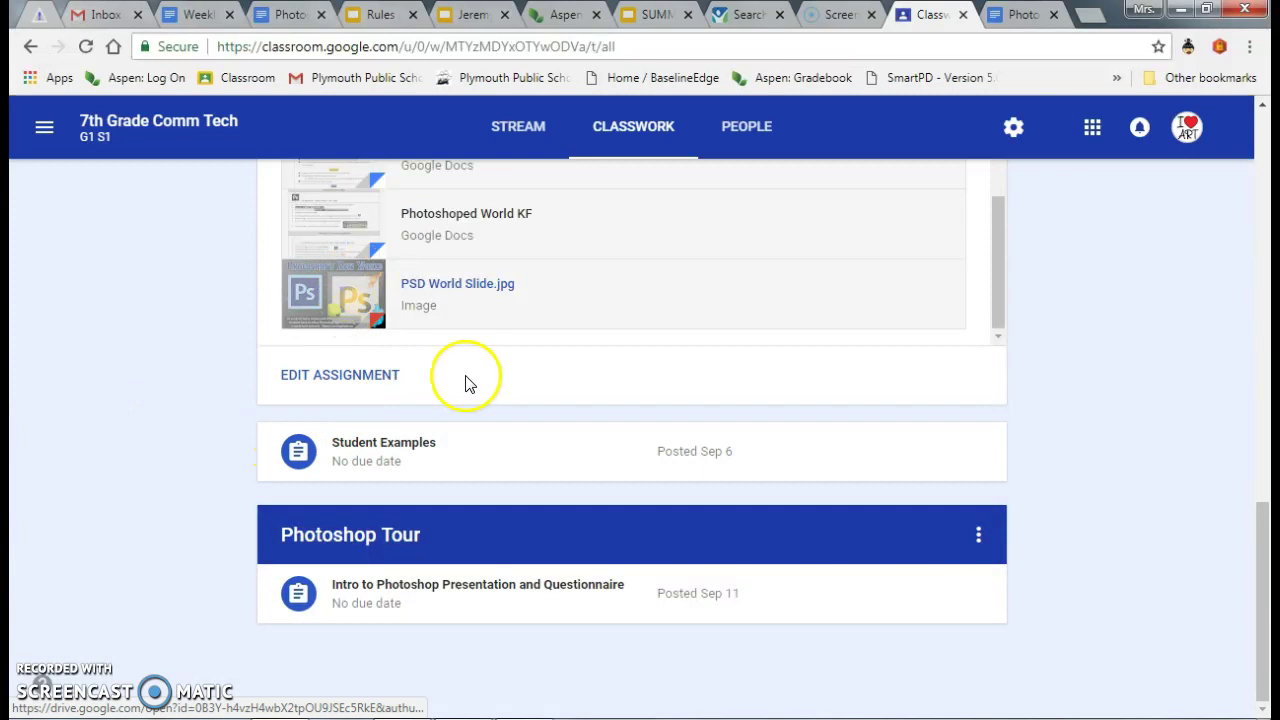
scroll(468, 383, up, 3)
click(421, 366)
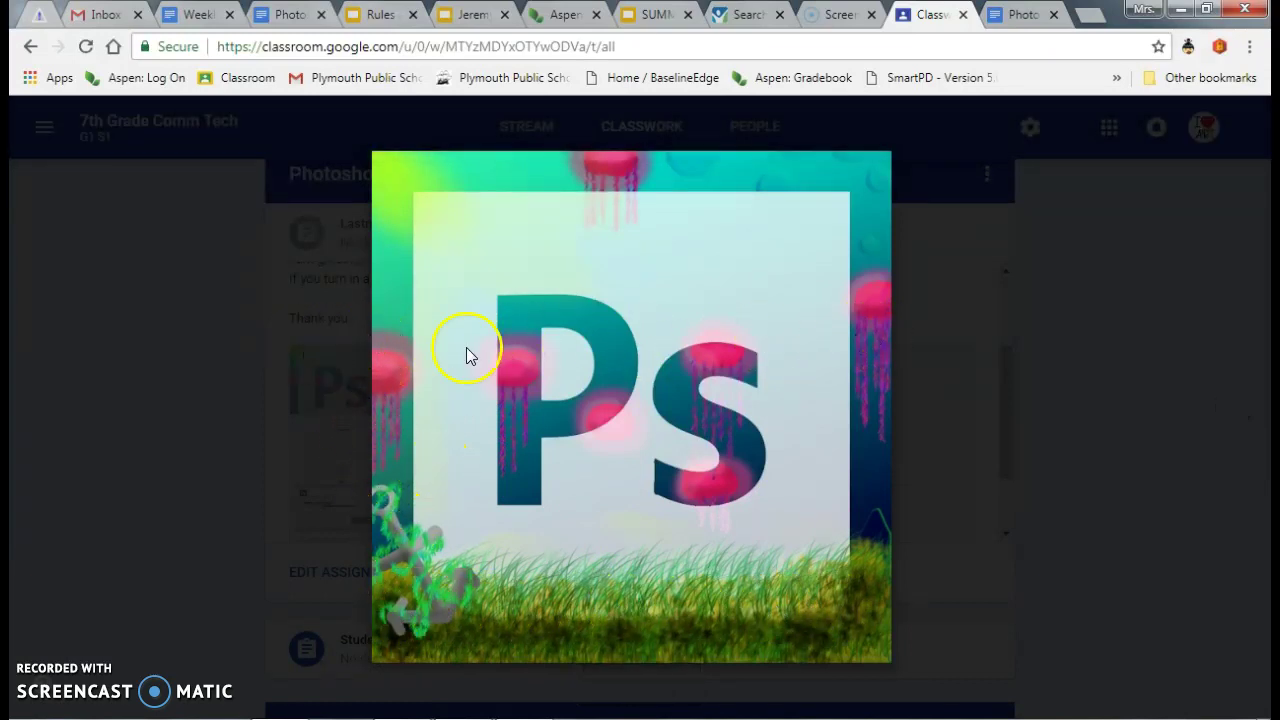
click(205, 450)
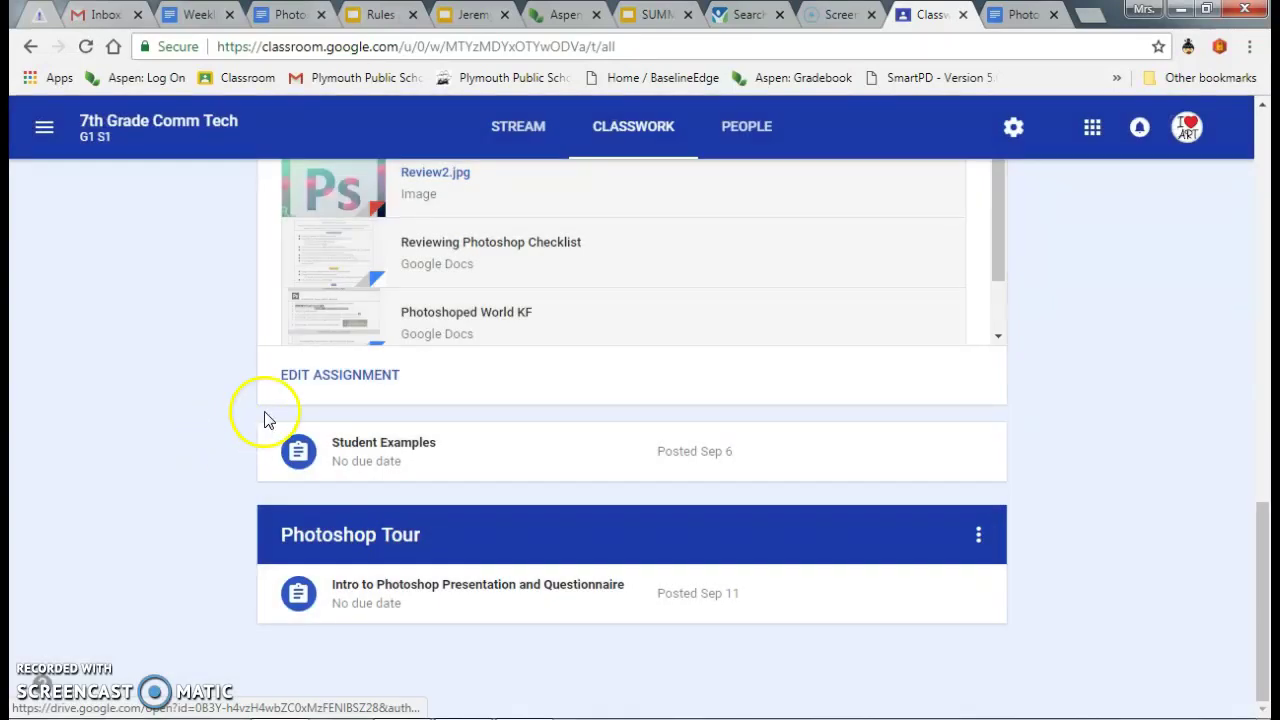
scroll(540, 413, up, 1)
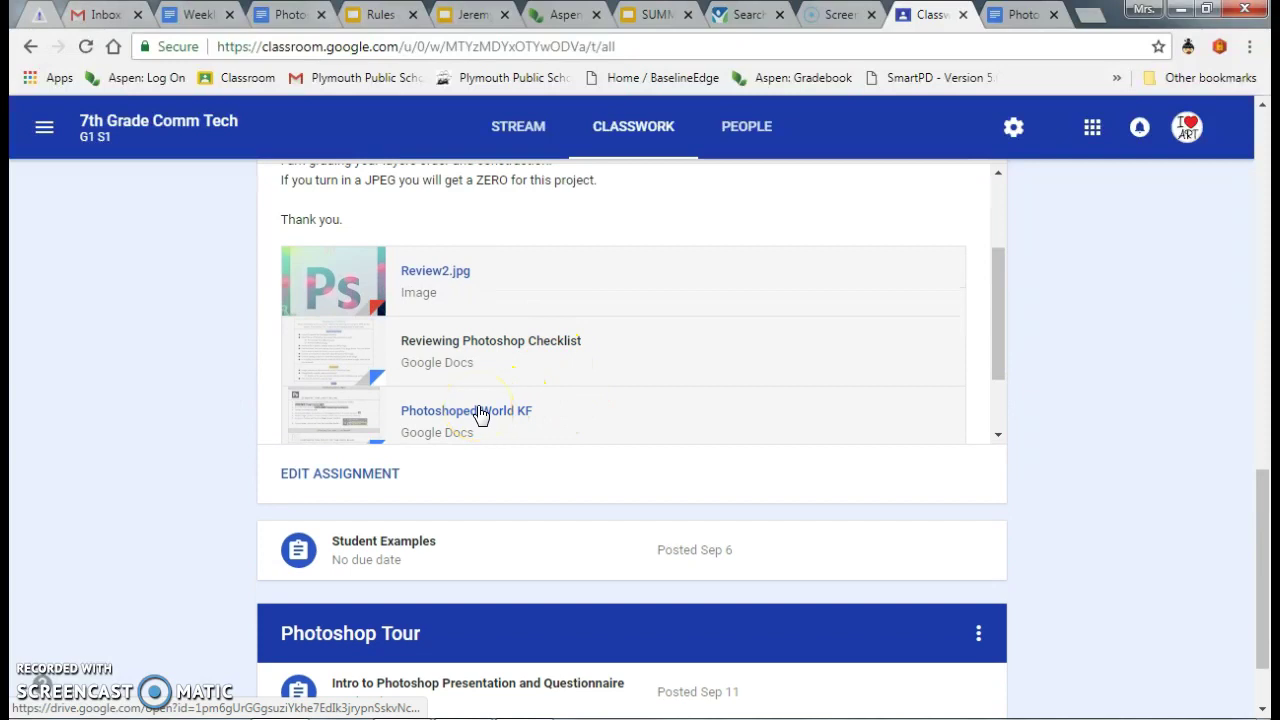
In the Photoshoped World KF doc, highlight the 'RENAME it LastnameREVIEW' instruction under Altering the Logo
click(1012, 20)
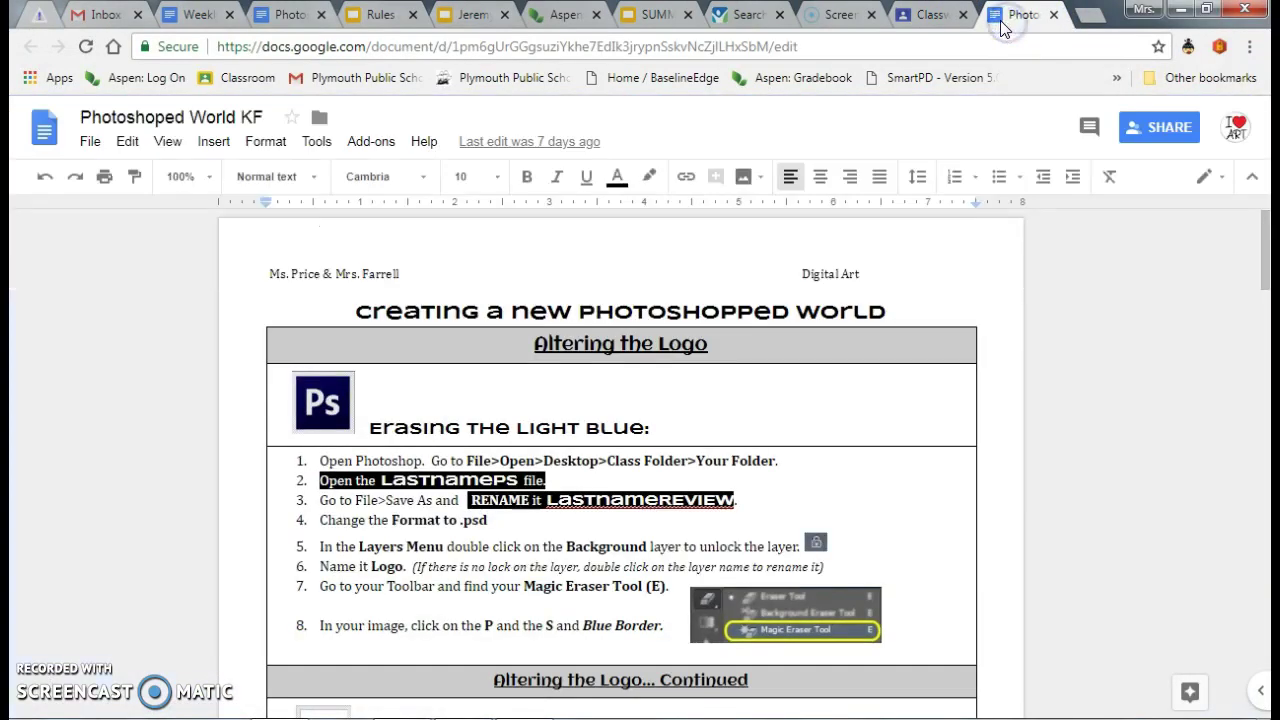
scroll(822, 366, down, 1)
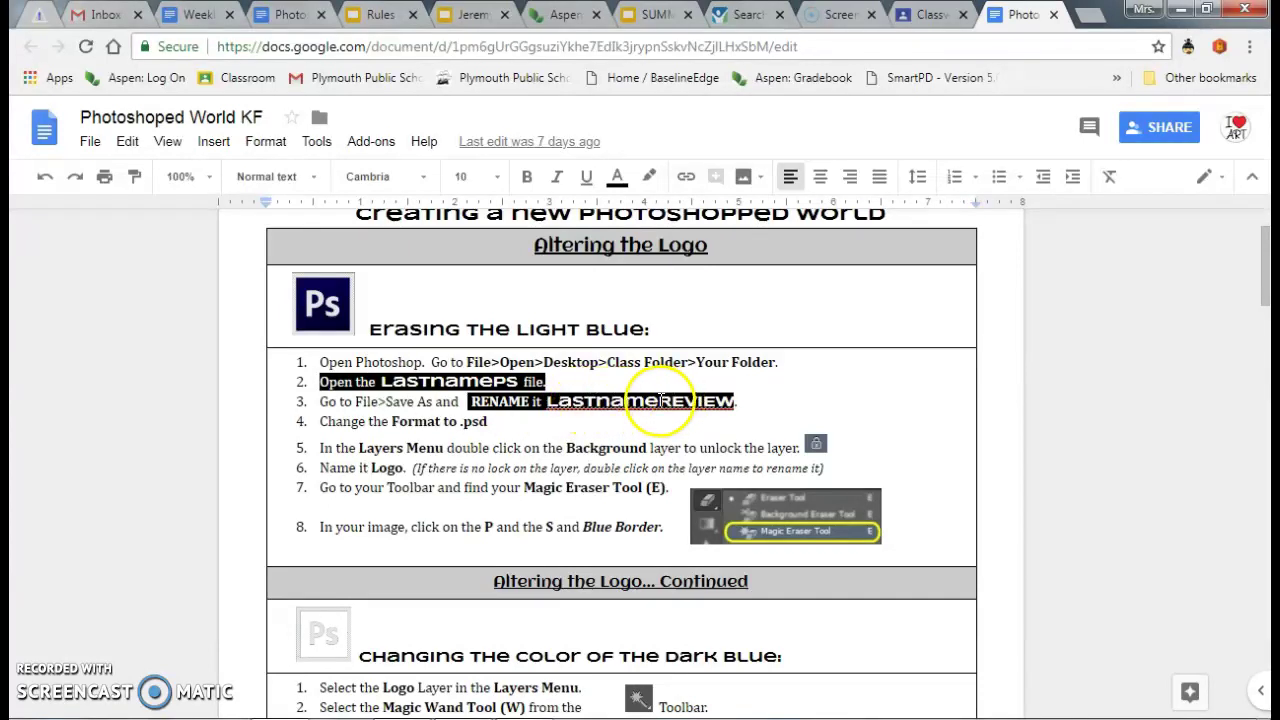
click(737, 401)
drag(737, 401, 468, 402)
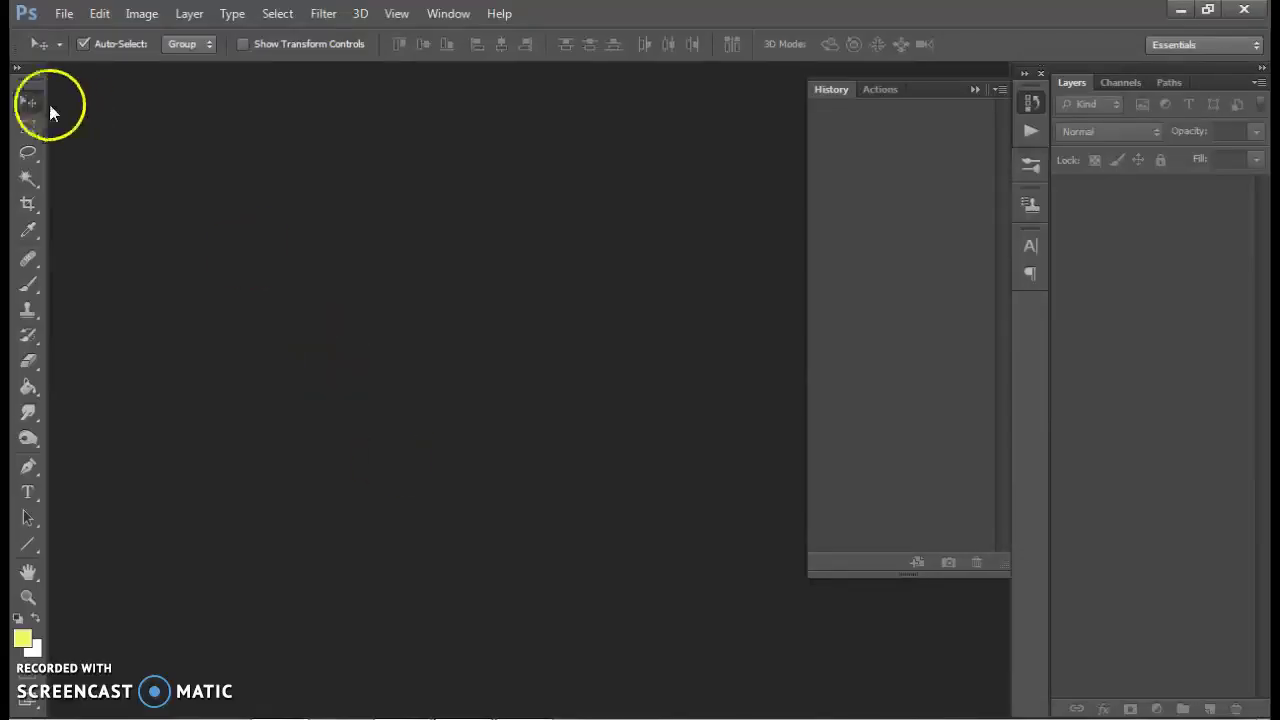
Open the student's PS logo JPEG in Photoshop
click(60, 13)
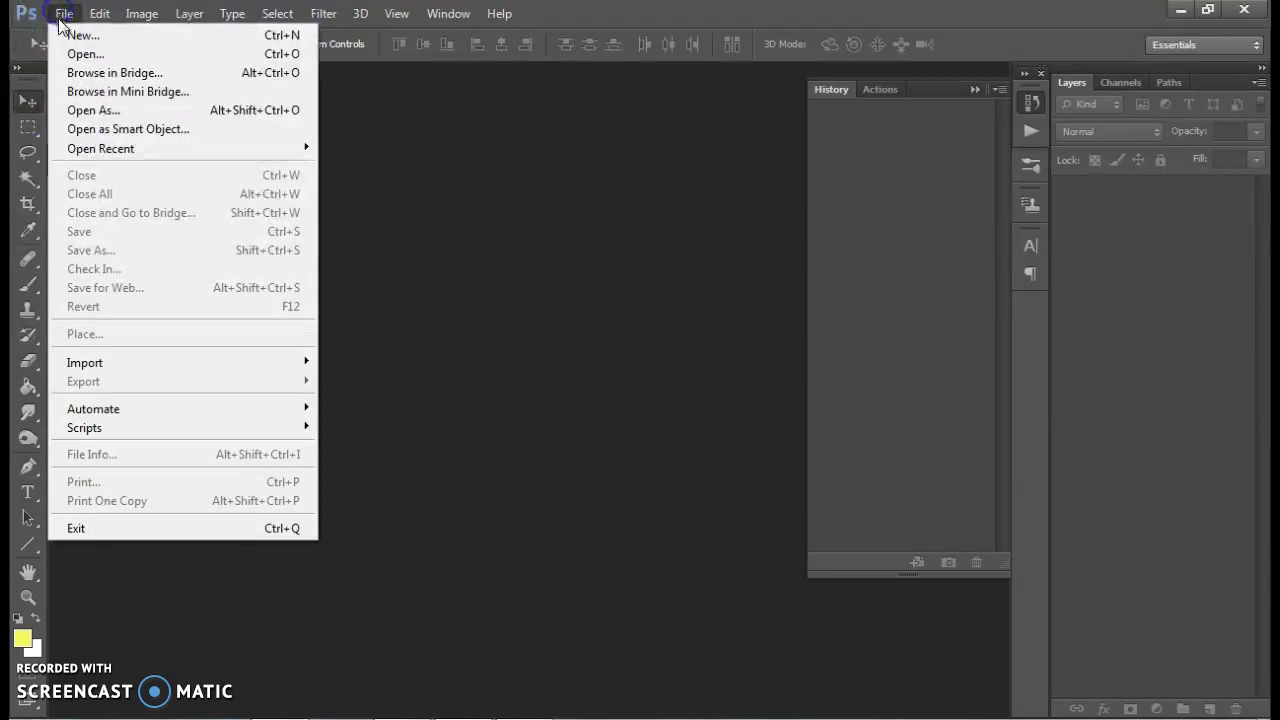
click(68, 48)
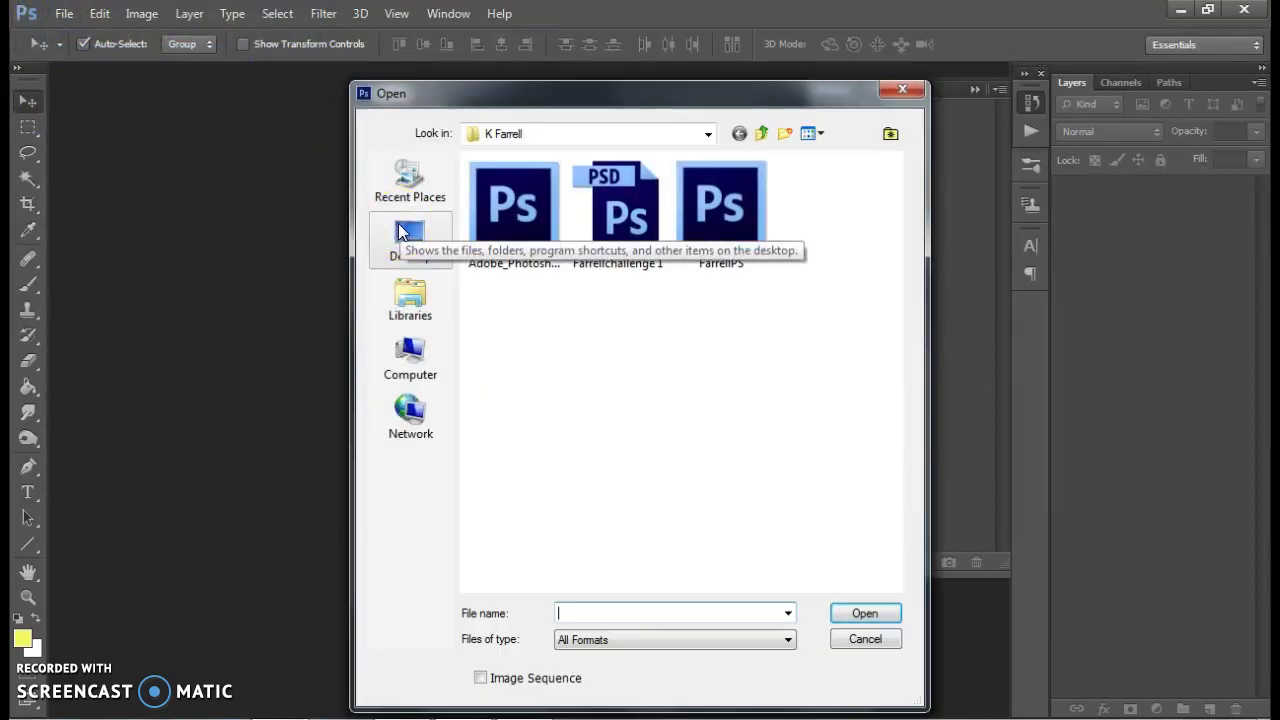
click(738, 210)
click(856, 611)
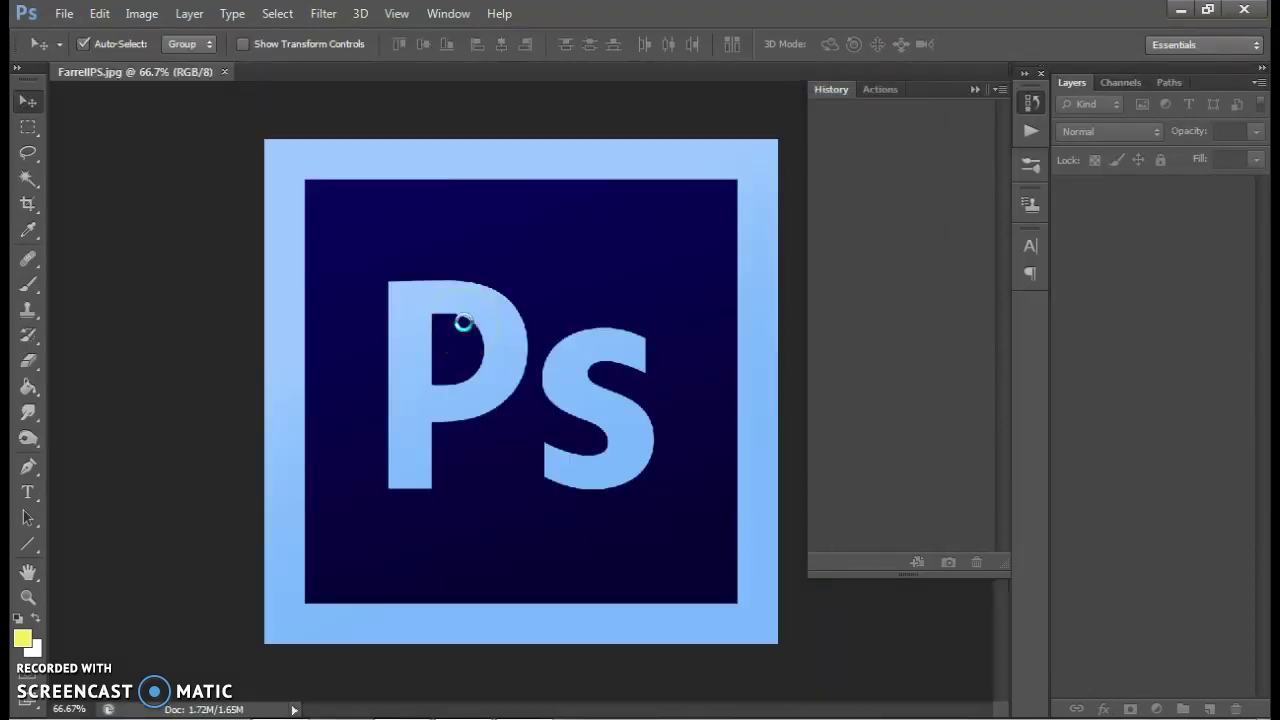
Save the logo as Photoshop (*.PSD), renaming it to end in 'Review' instead of 'PS'
click(64, 14)
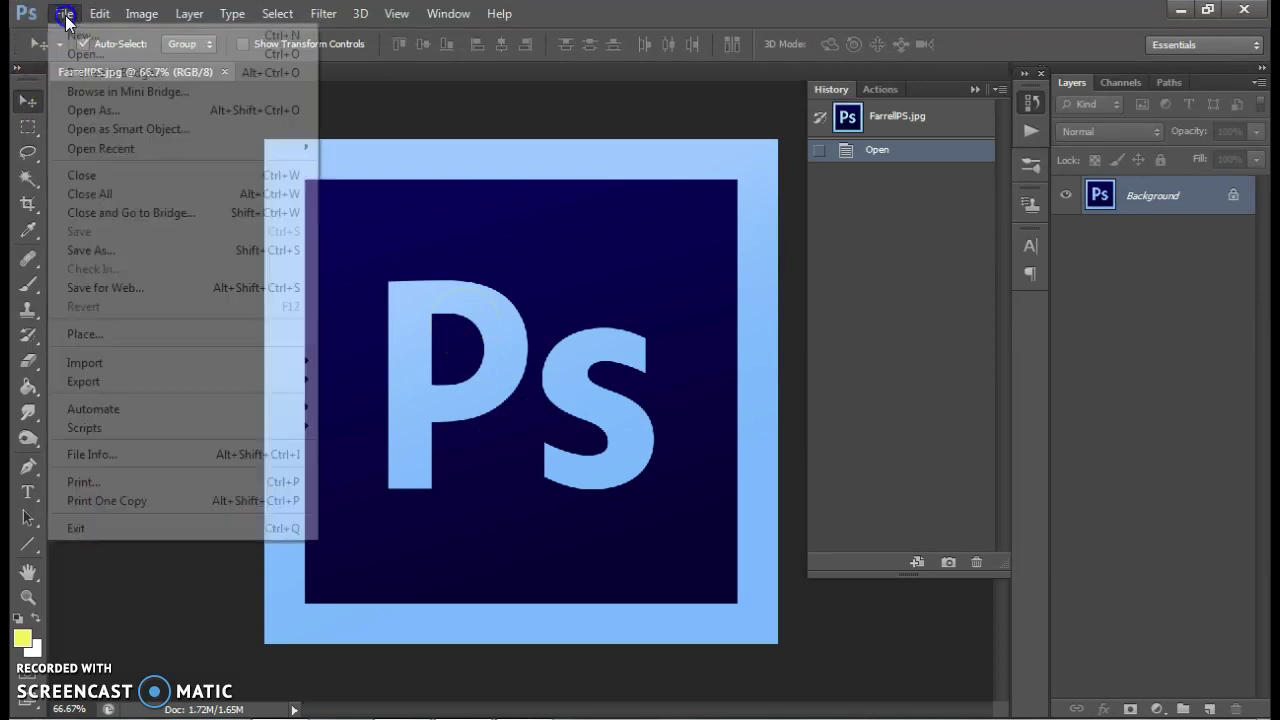
click(90, 250)
click(594, 443)
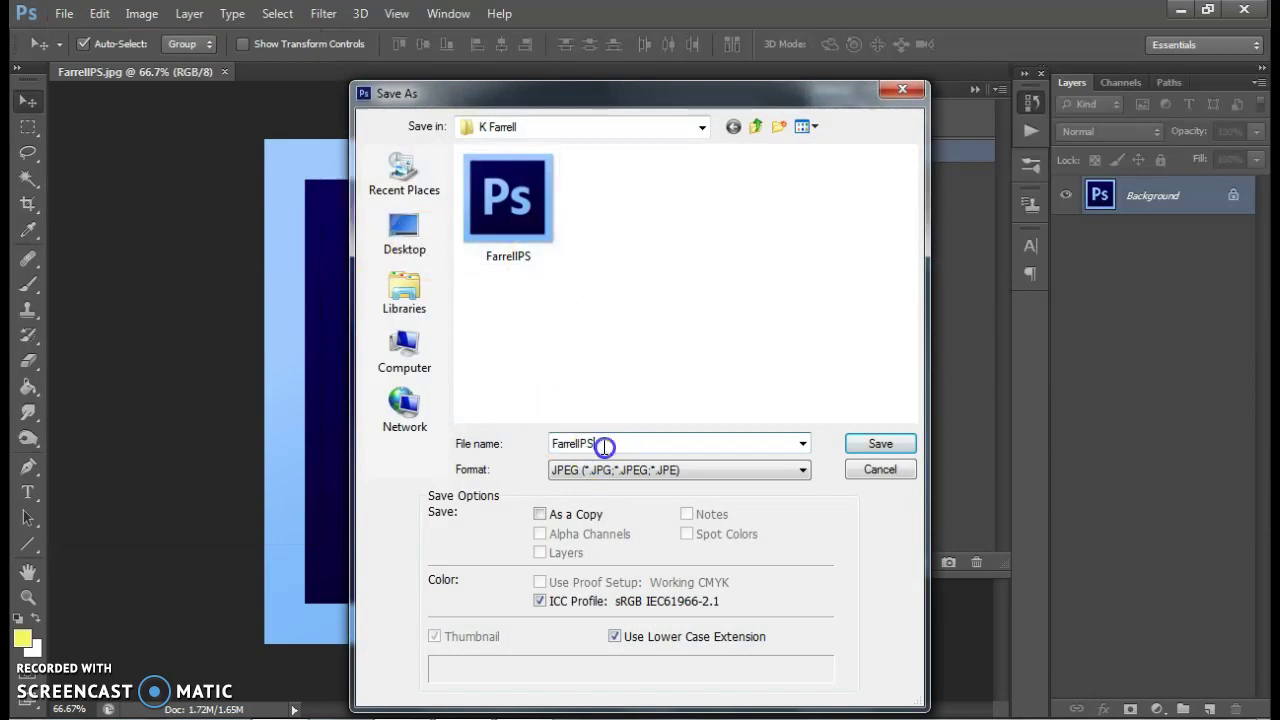
key(BackSpace)
key(BackSpace)
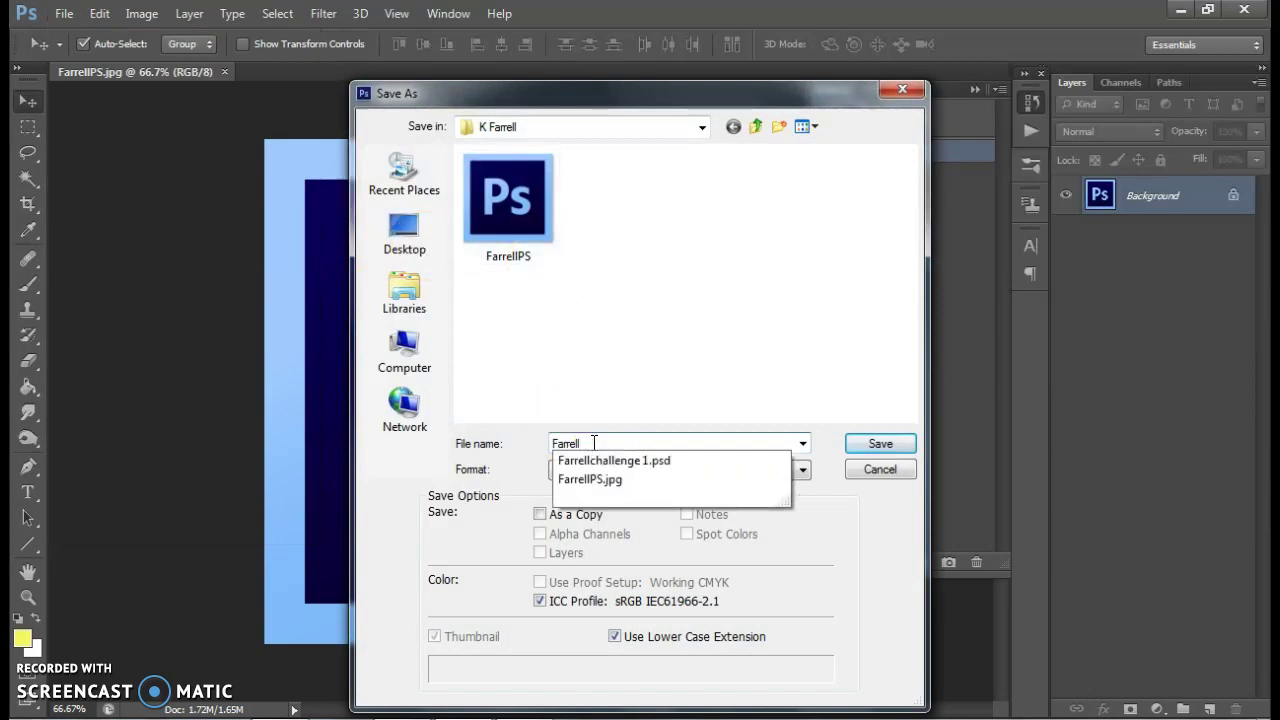
text(Review)
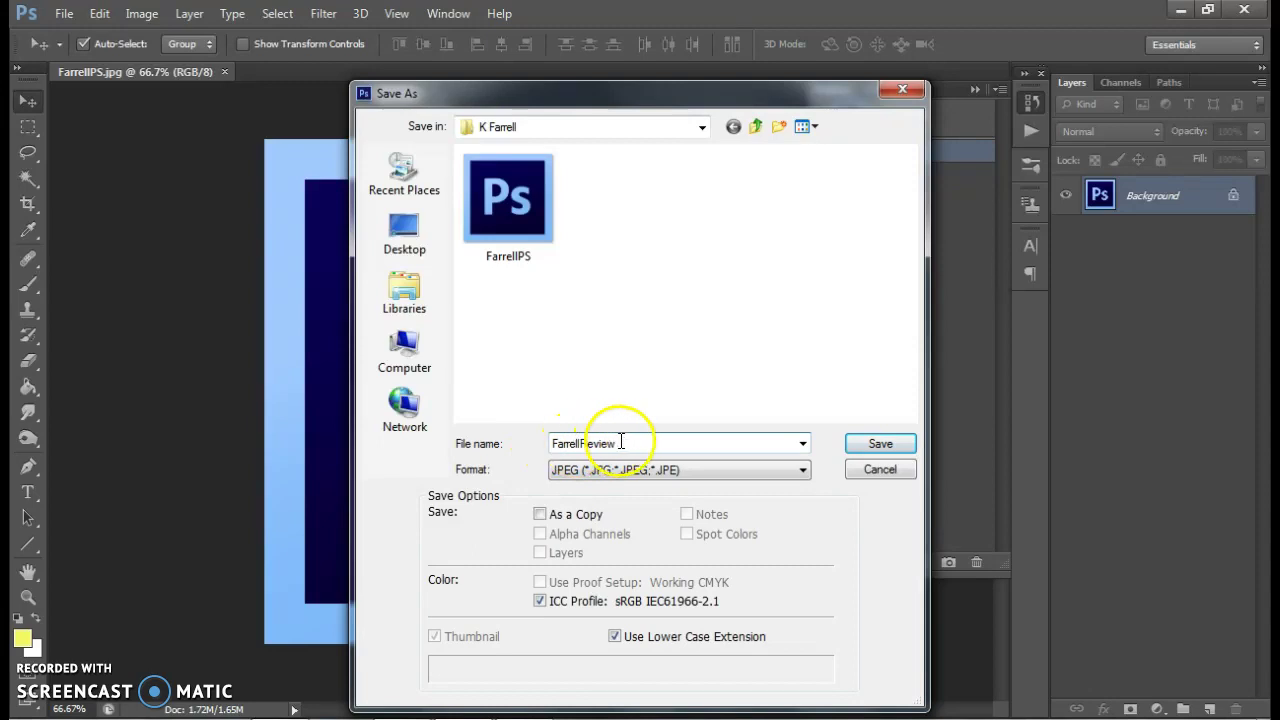
click(594, 471)
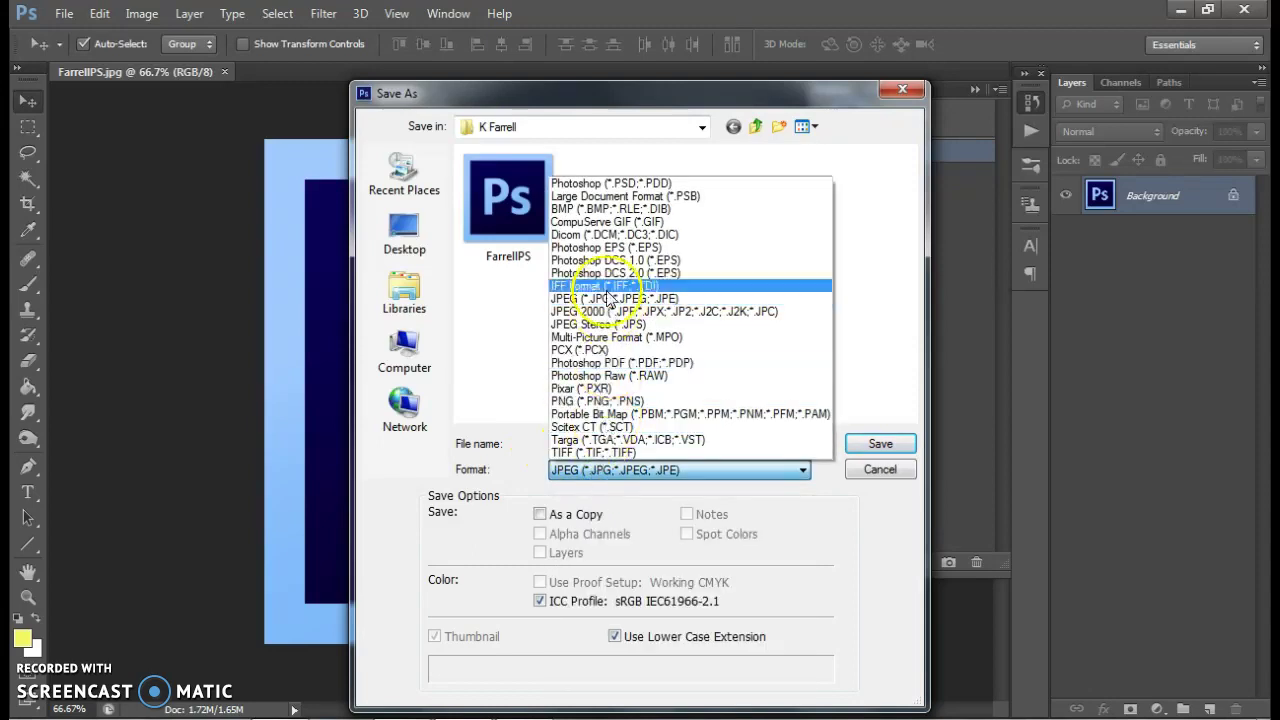
click(616, 185)
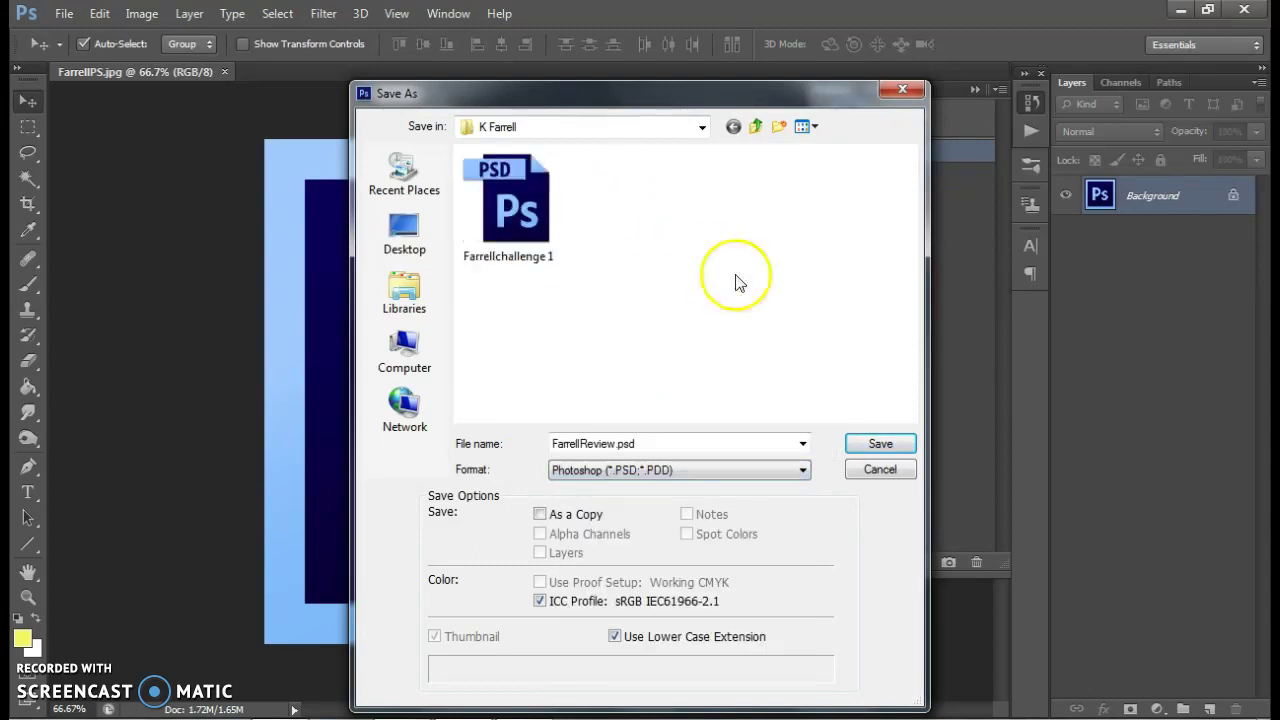
click(860, 447)
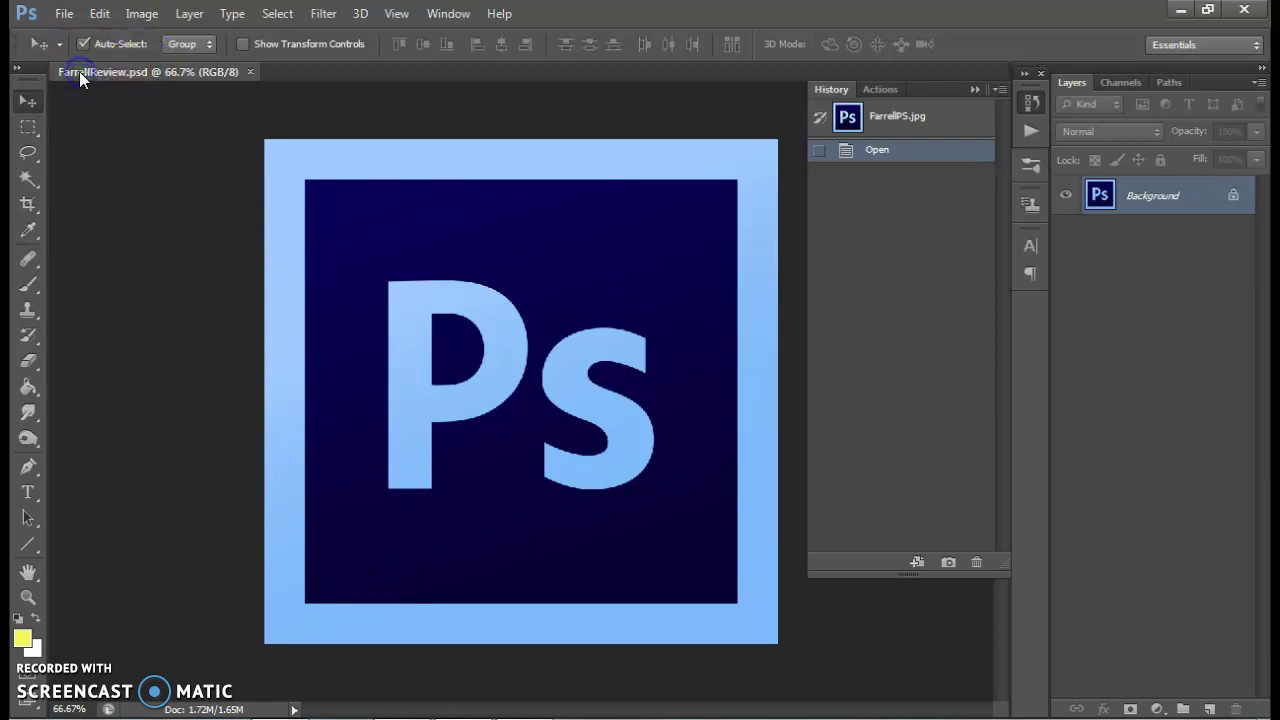
Convert the locked Background layer into a regular layer named LOGO
click(315, 712)
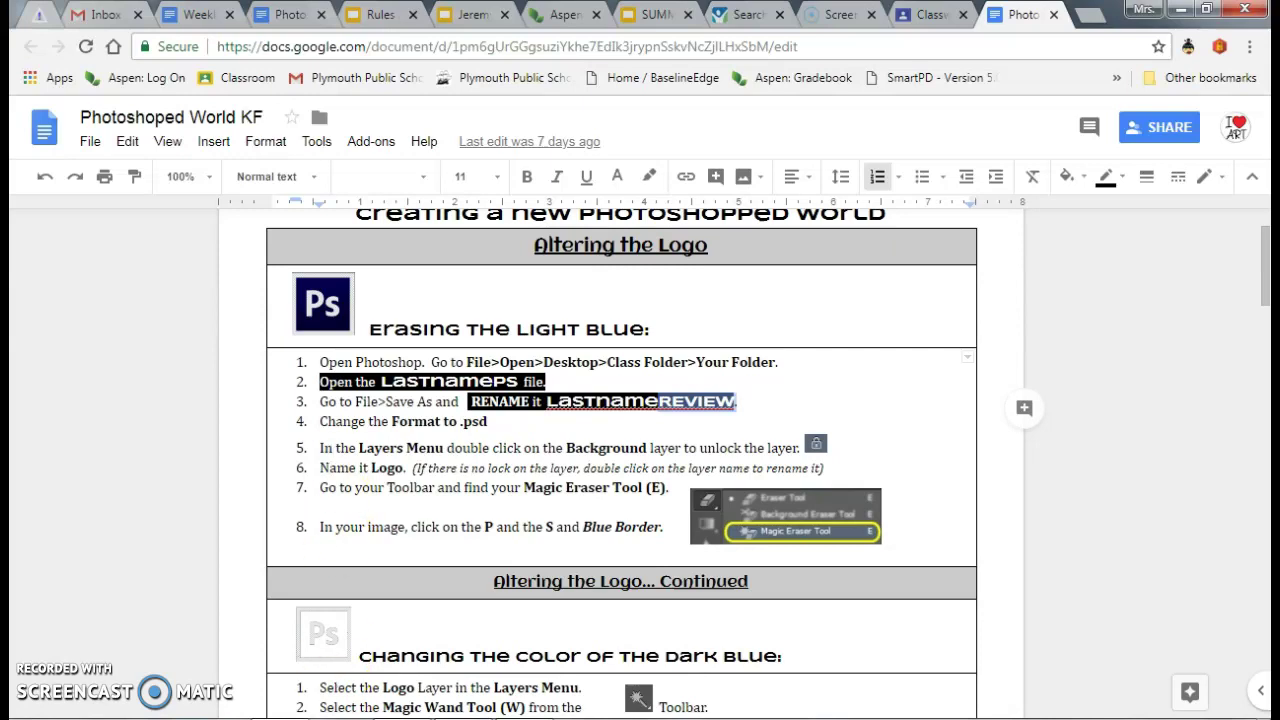
click(1181, 9)
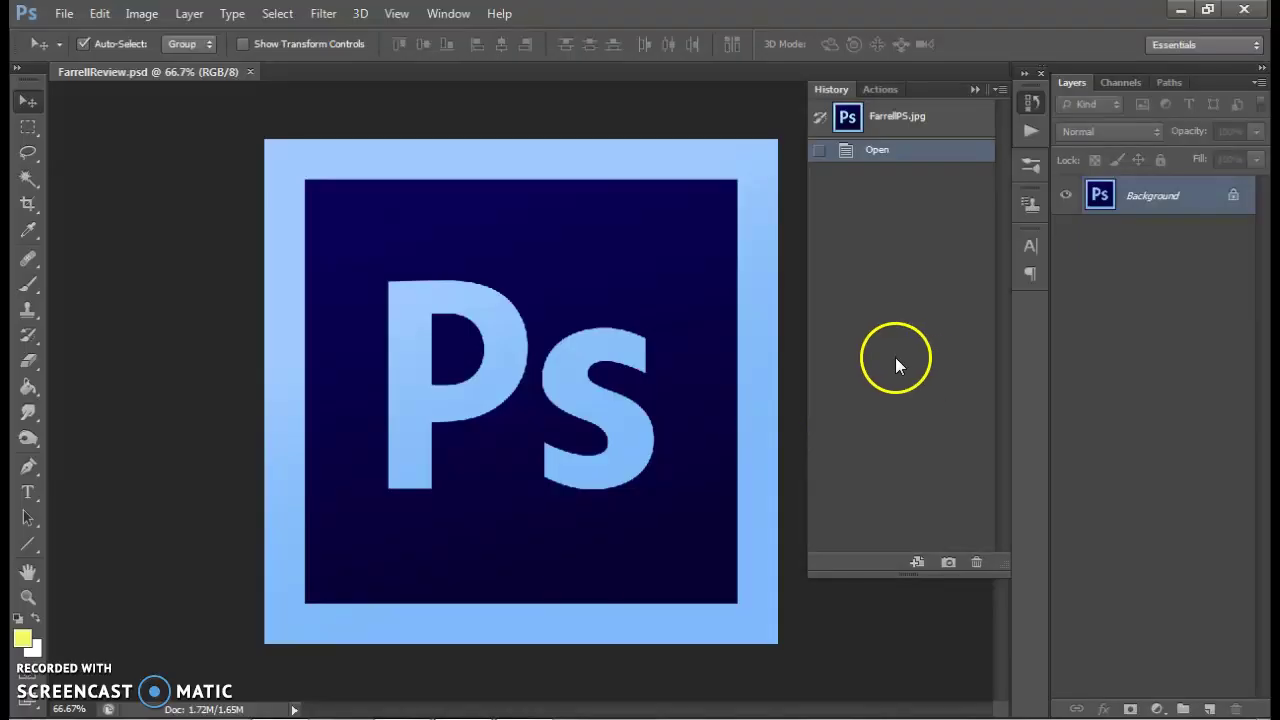
double_click(1235, 200)
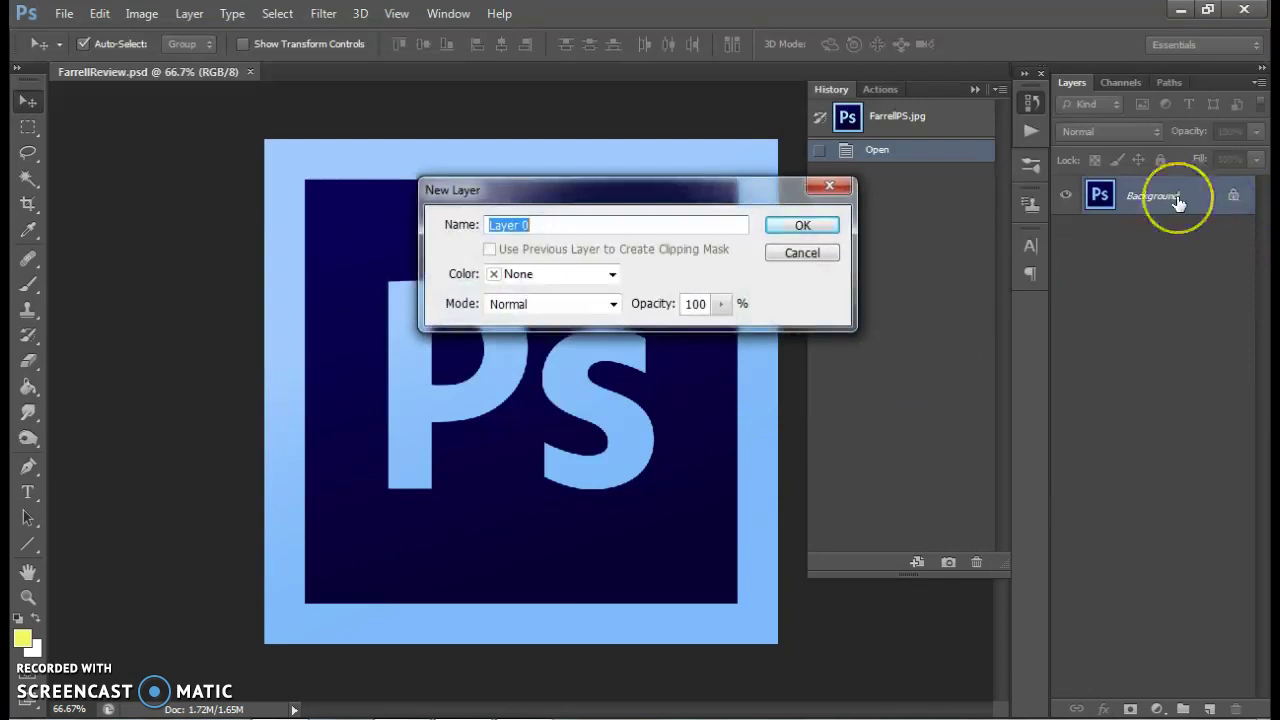
text(LOGO)
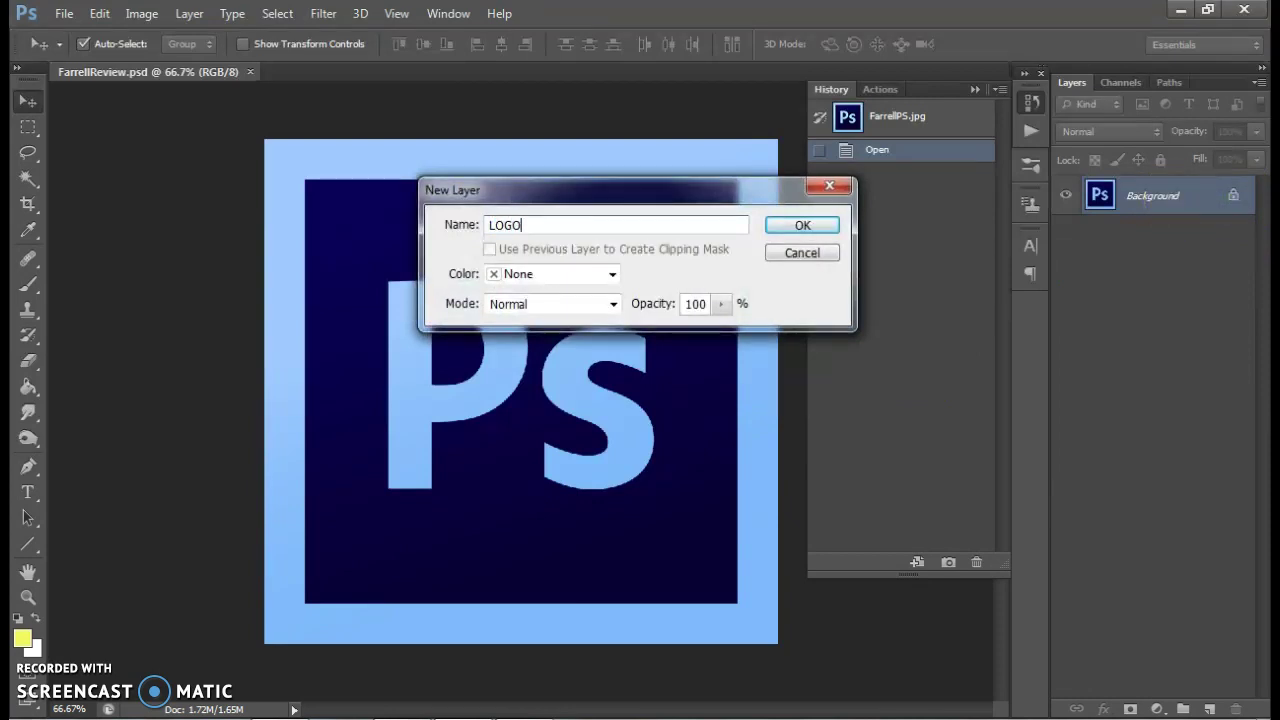
click(802, 225)
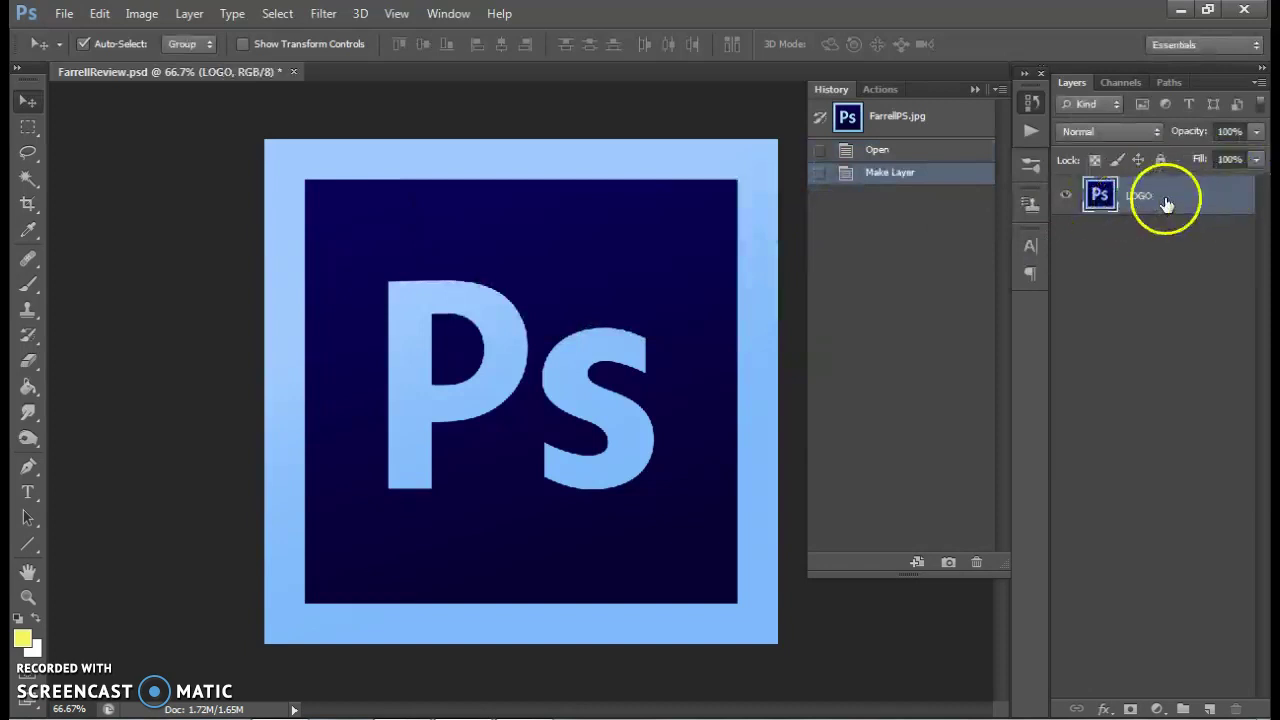
key(alt+Tab)
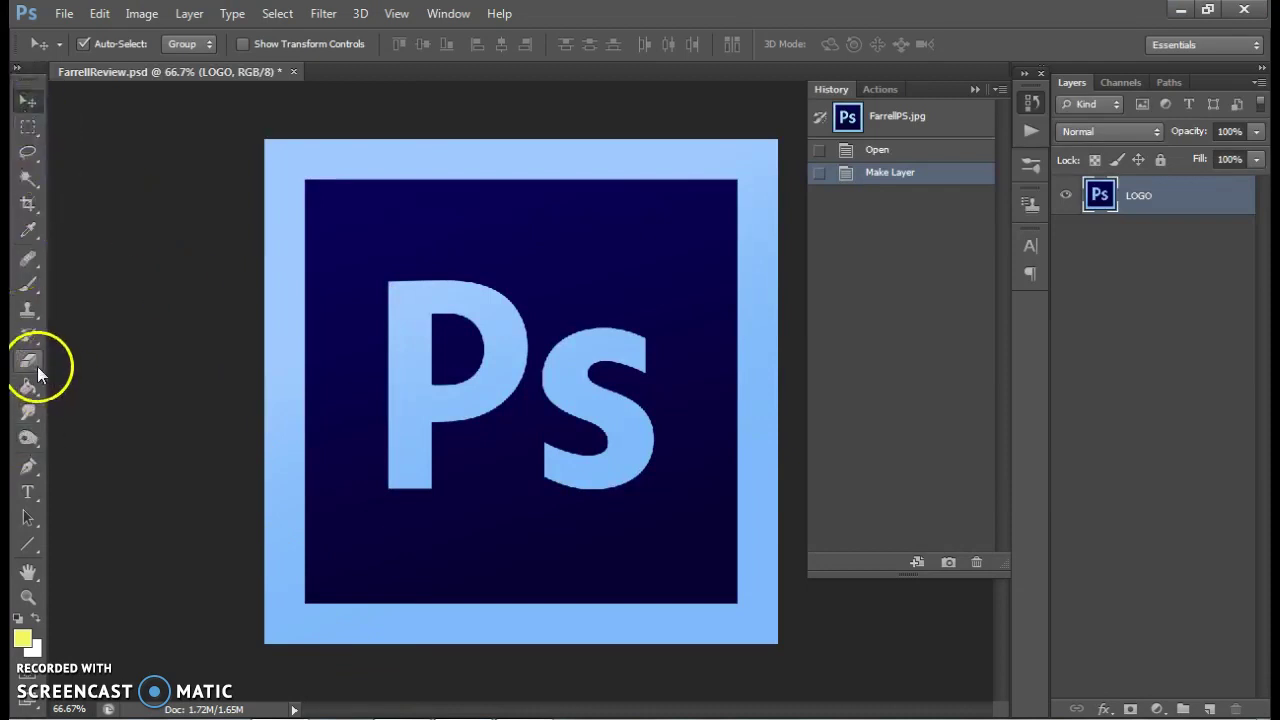
With the Magic Eraser Tool, erase the light-blue border, bottom-right corner, and the s and P letters
key(e)
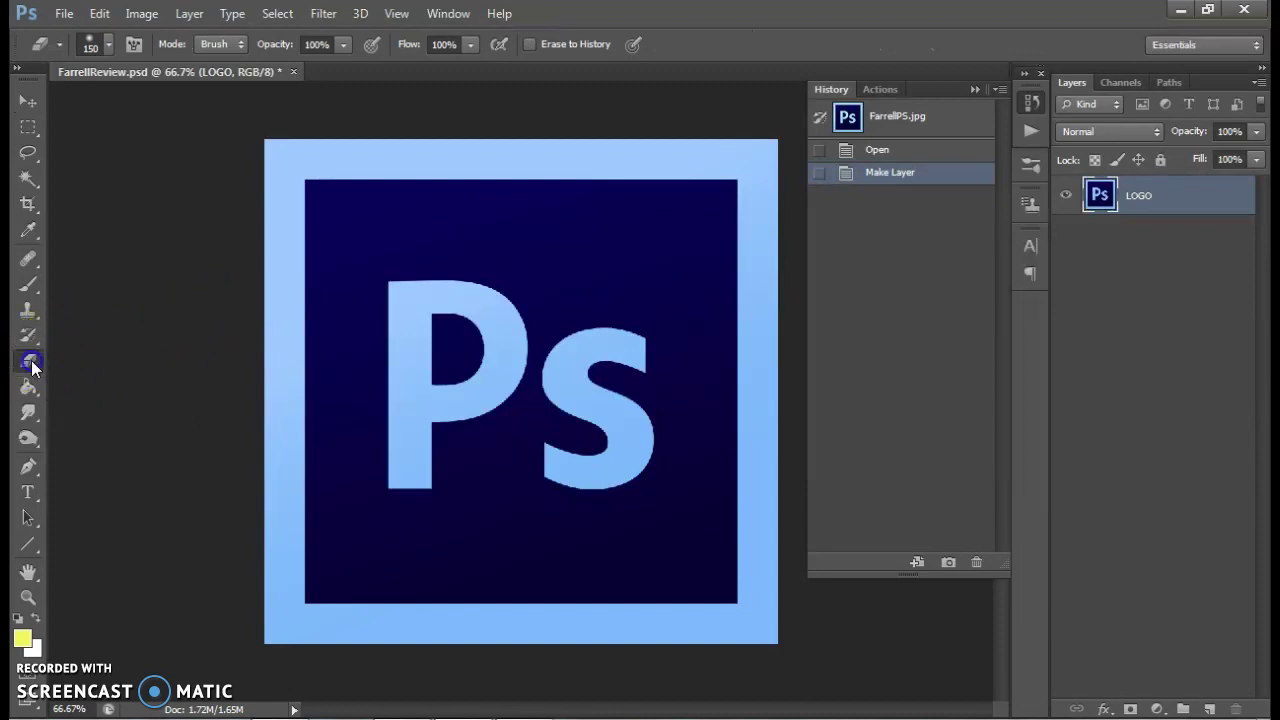
right_click(31, 365)
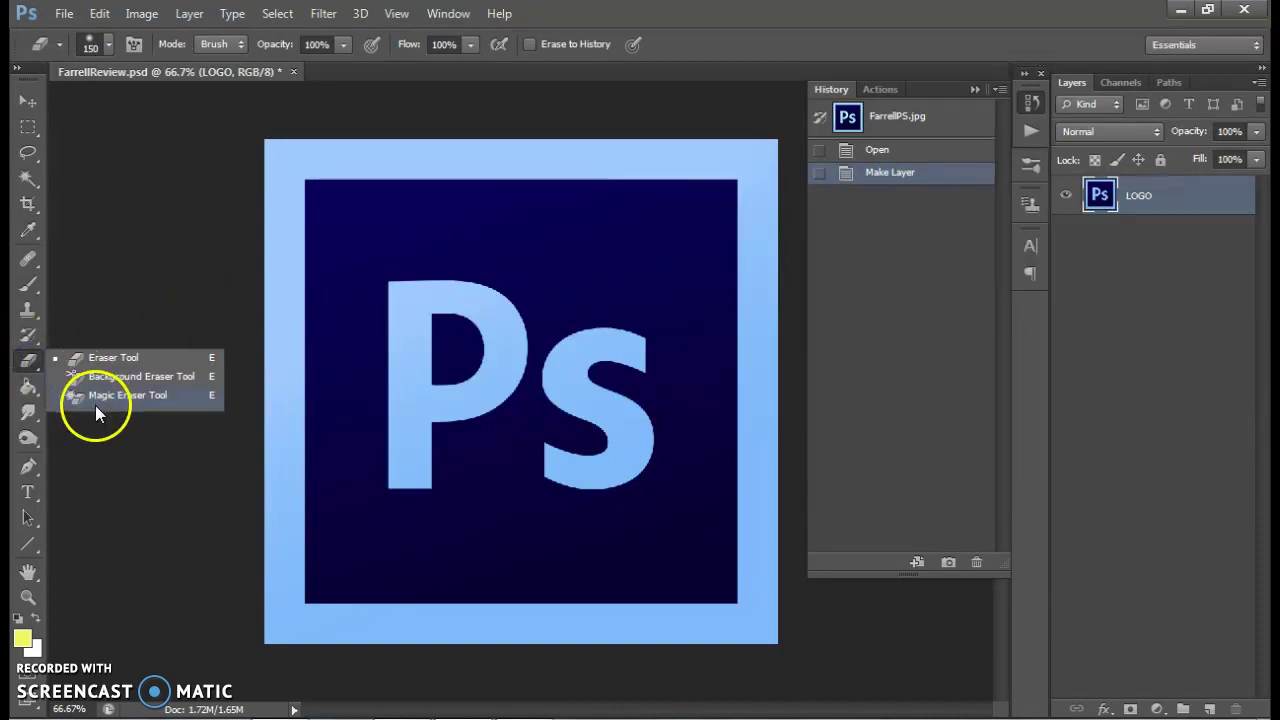
click(26, 362)
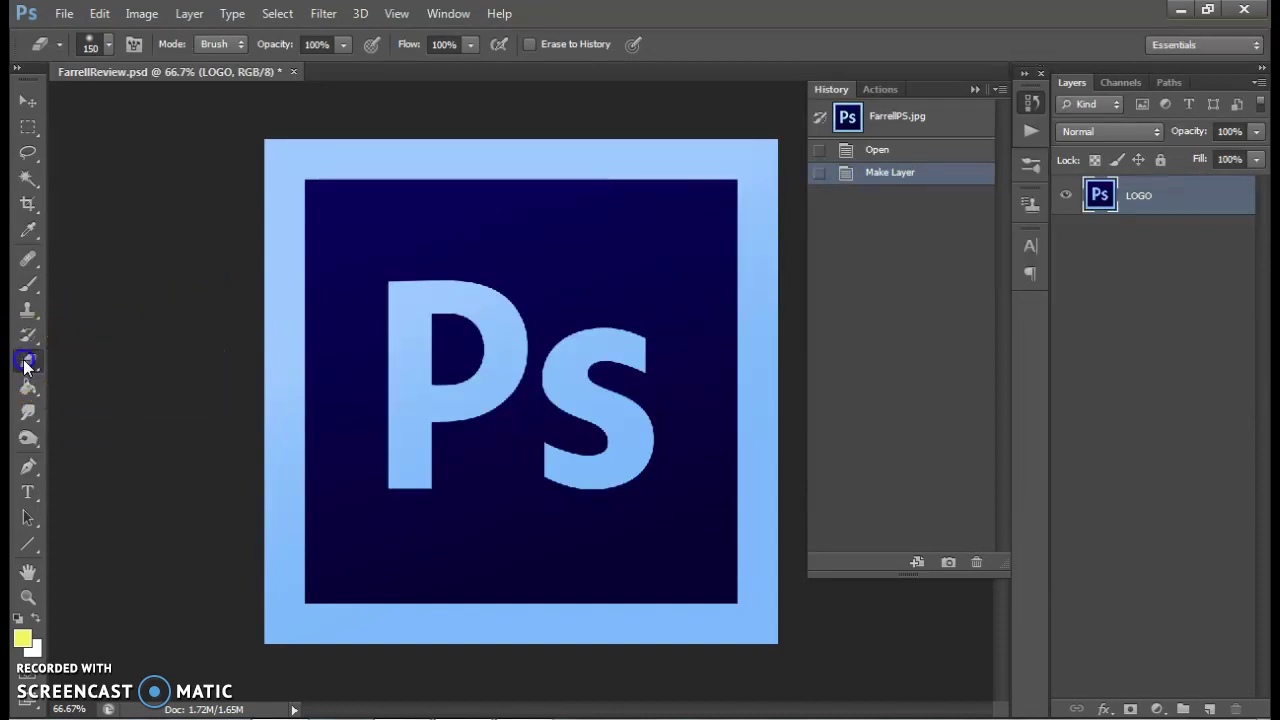
mouse_move(26, 365)
mouse_down()
mouse_move(100, 368)
mouse_move(100, 397)
mouse_up()
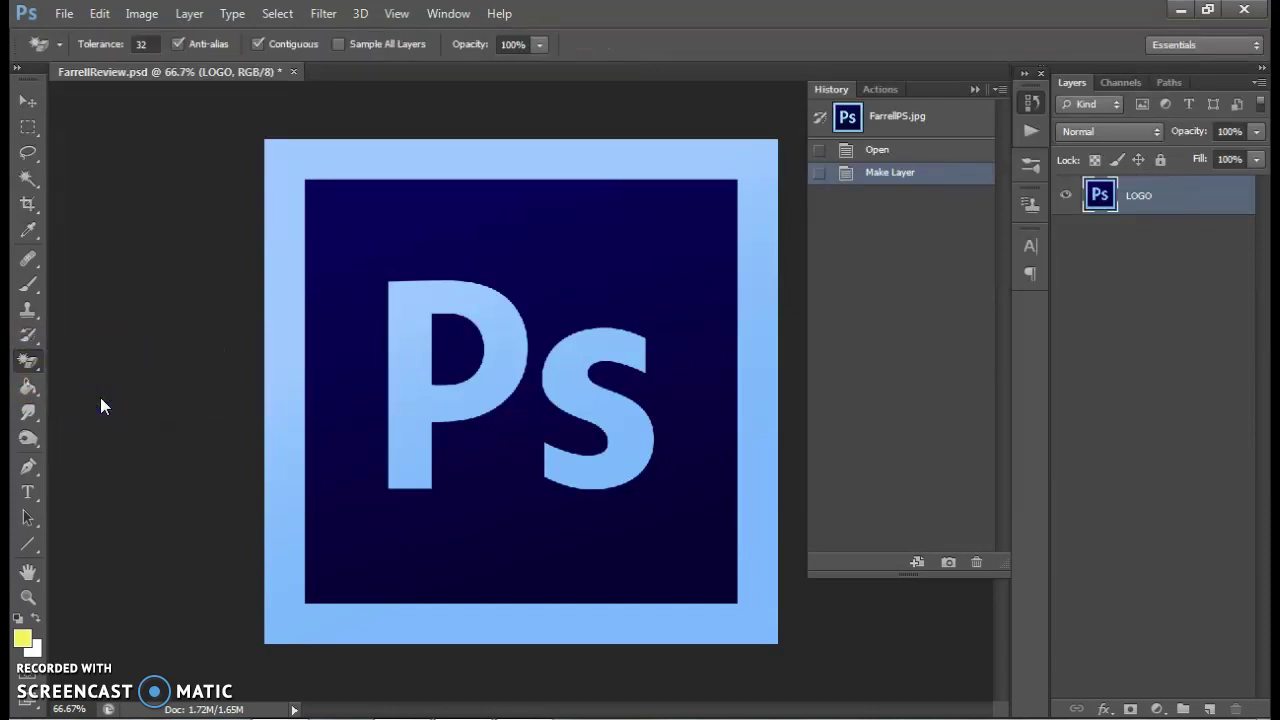
click(272, 276)
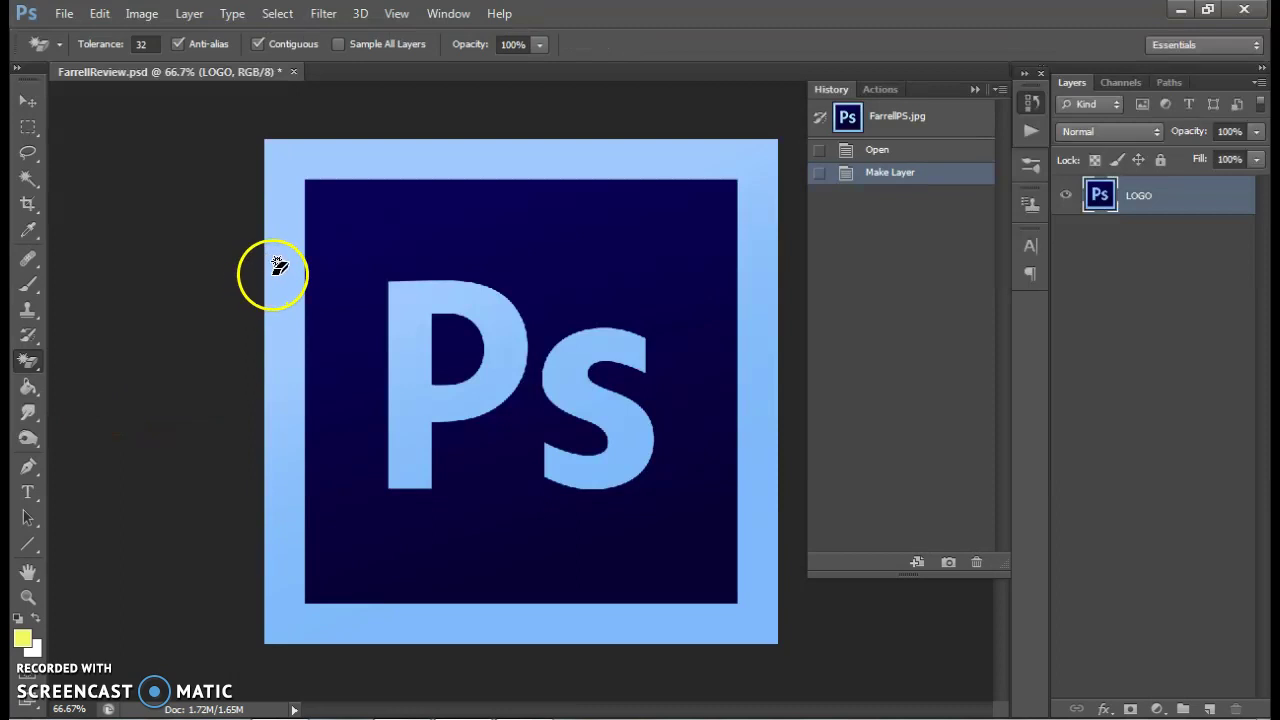
click(651, 633)
click(630, 460)
click(494, 378)
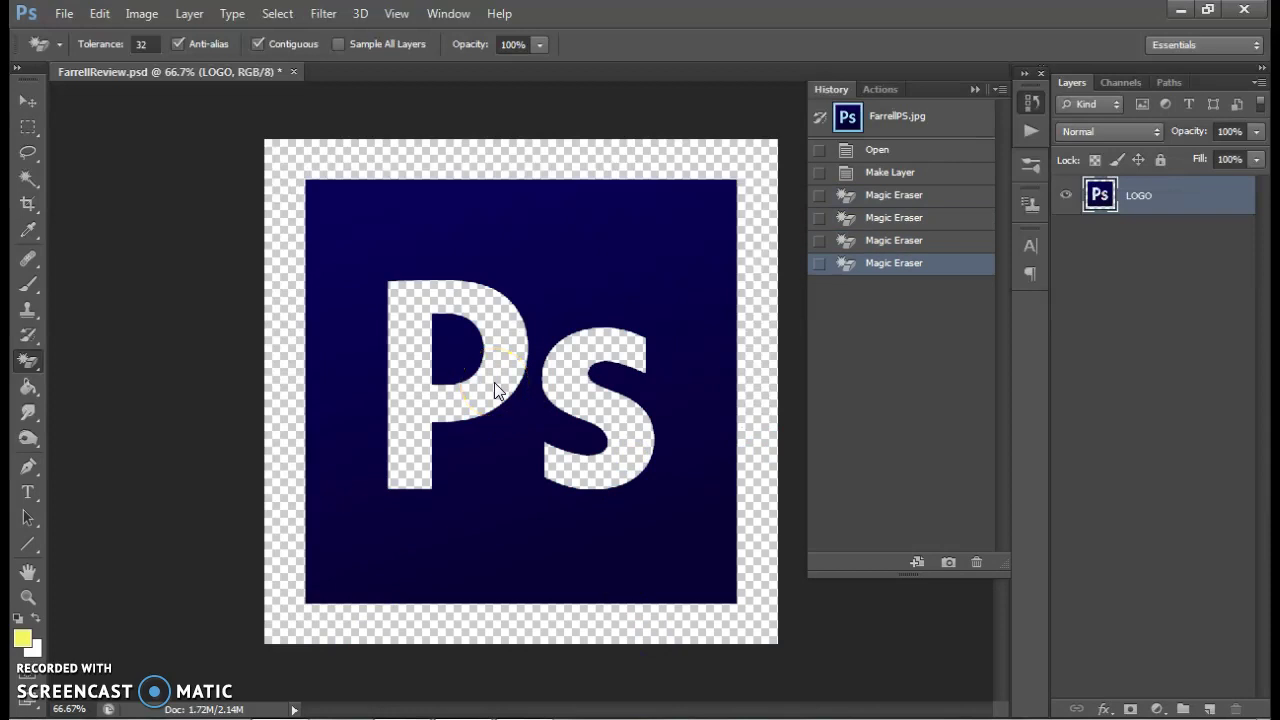
click(414, 523)
click(1181, 9)
click(533, 376)
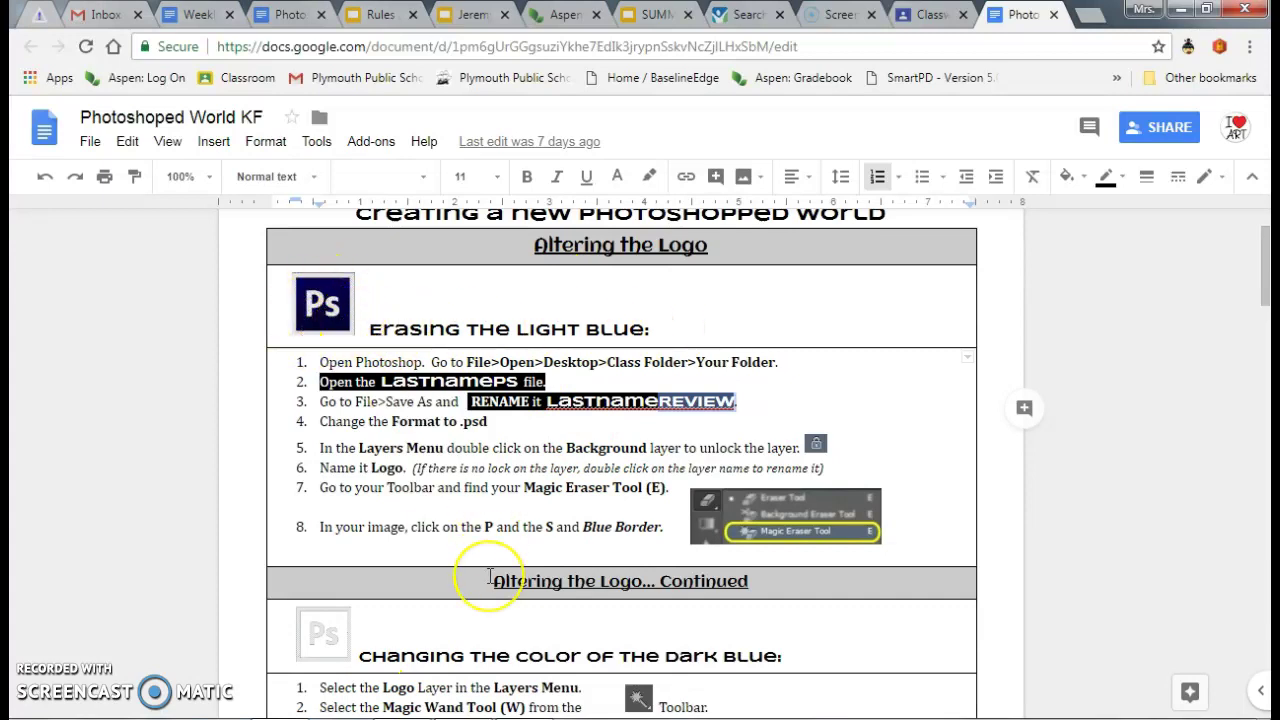
Scroll the instructions to 'Changing the color of the dark blue', then return to Photoshop
scroll(490, 577, down, 3)
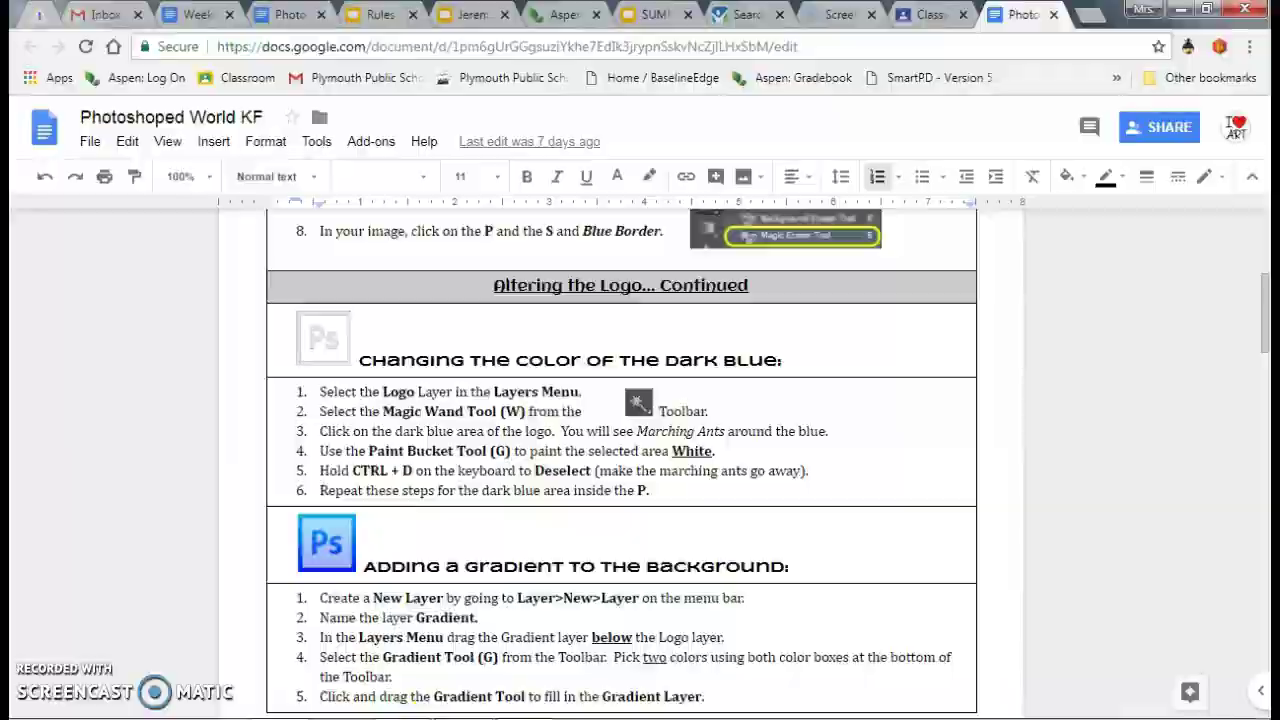
key(alt+Tab)
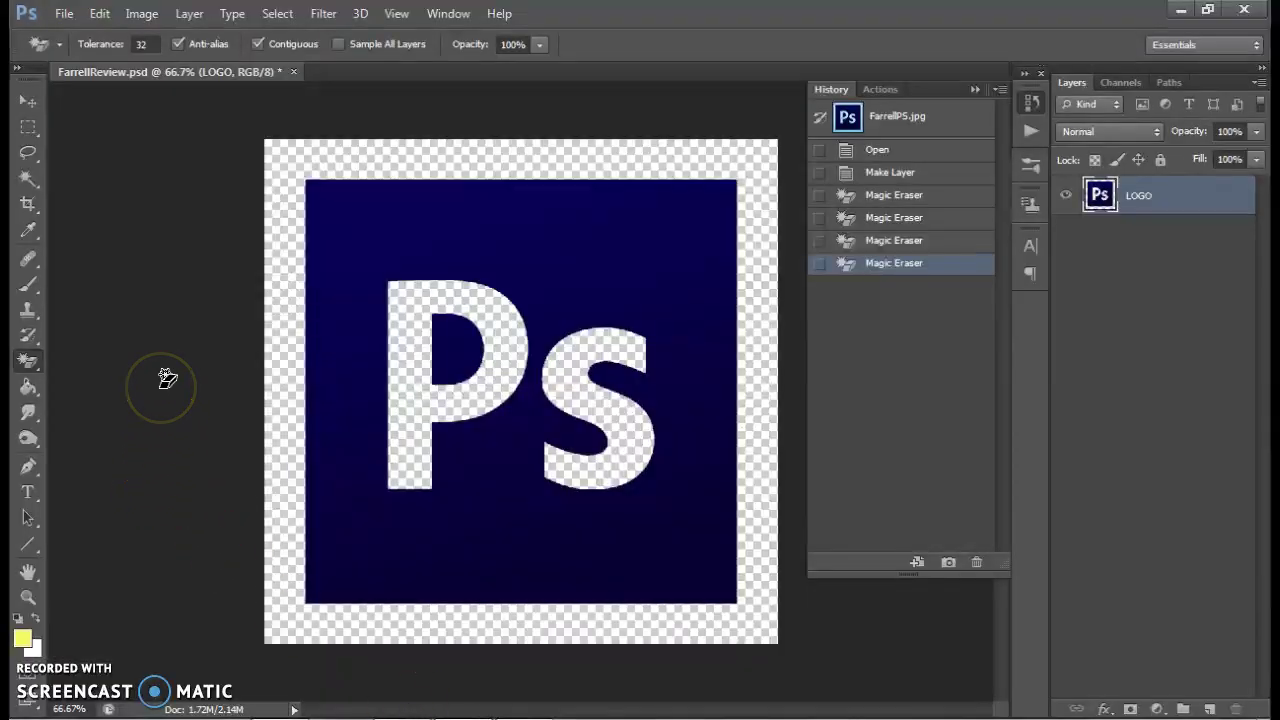
With the Magic Wand, select the upper dark blue, then add the lower strip and the inside of the P
key(w)
click(29, 181)
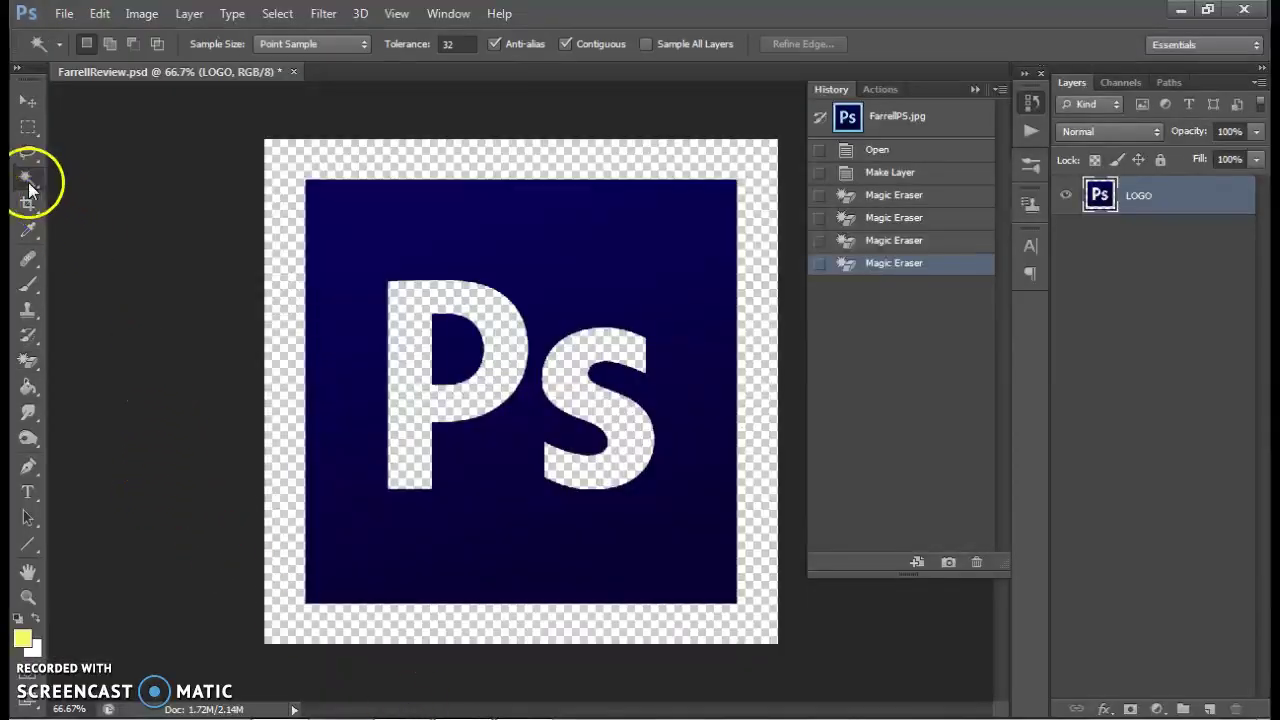
right_click(29, 187)
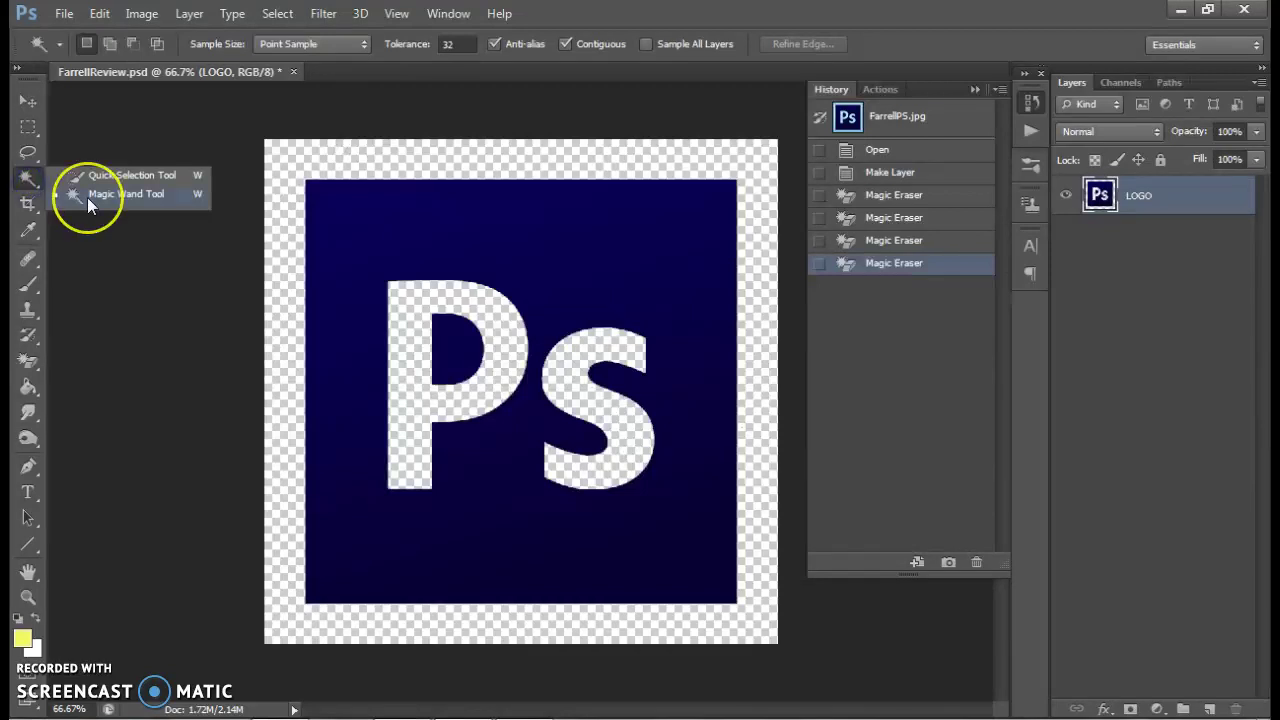
click(417, 214)
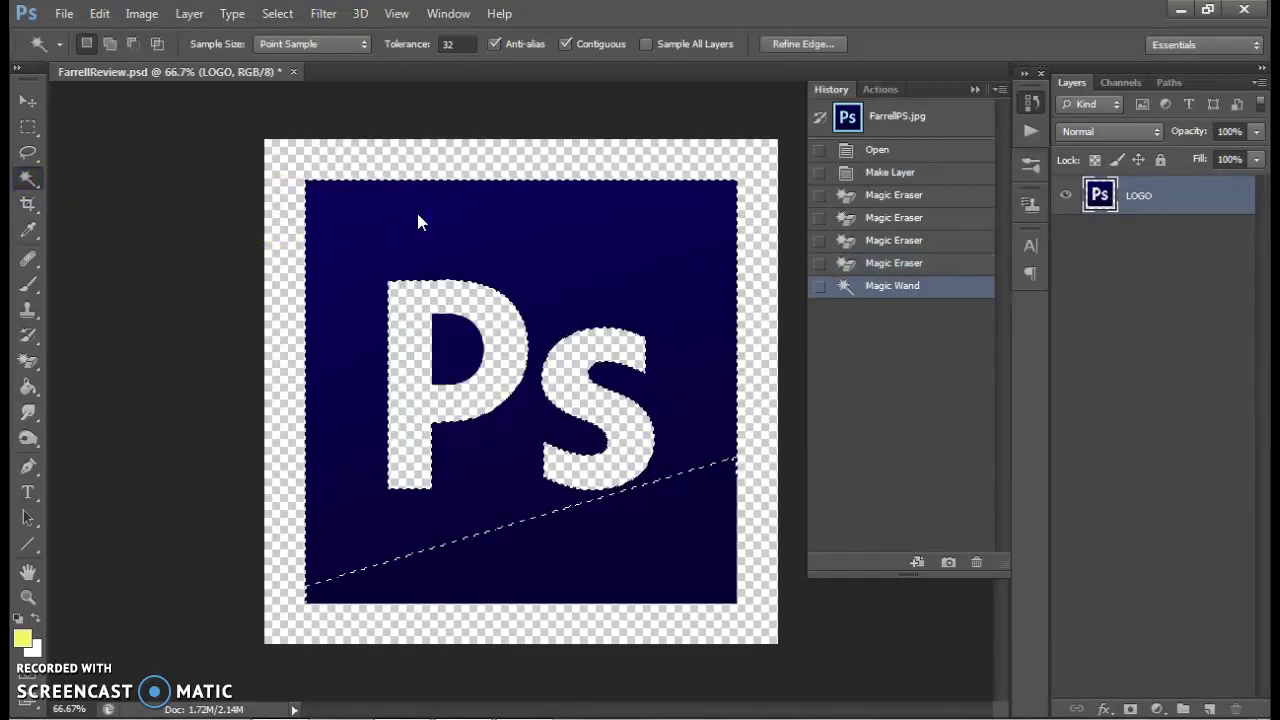
drag(457, 290, 645, 516)
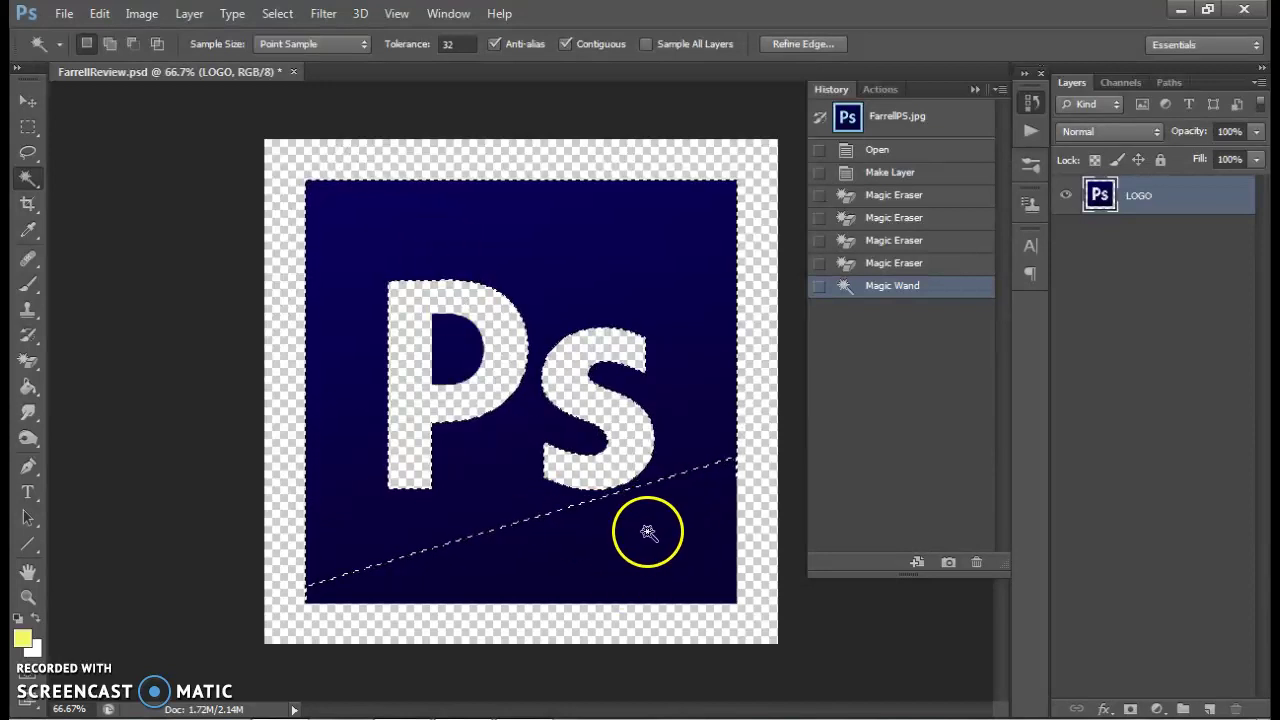
key(shift)
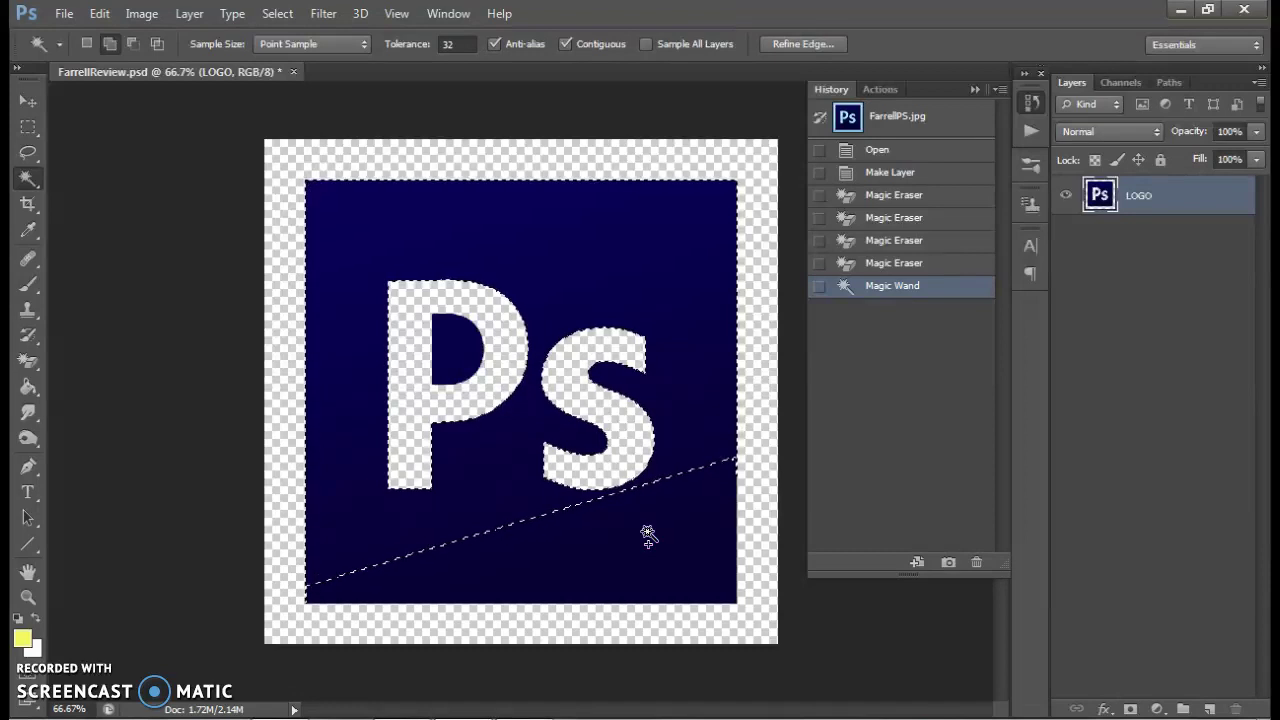
shift+click(648, 536)
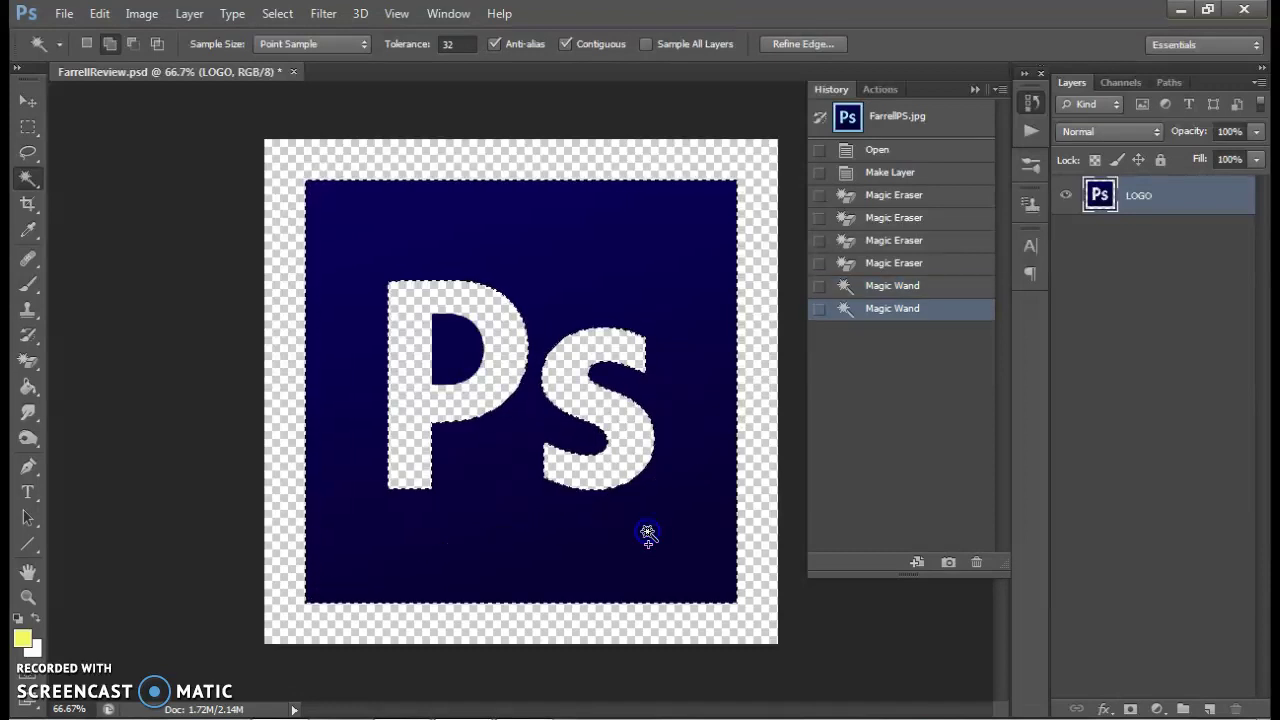
shift+click(455, 345)
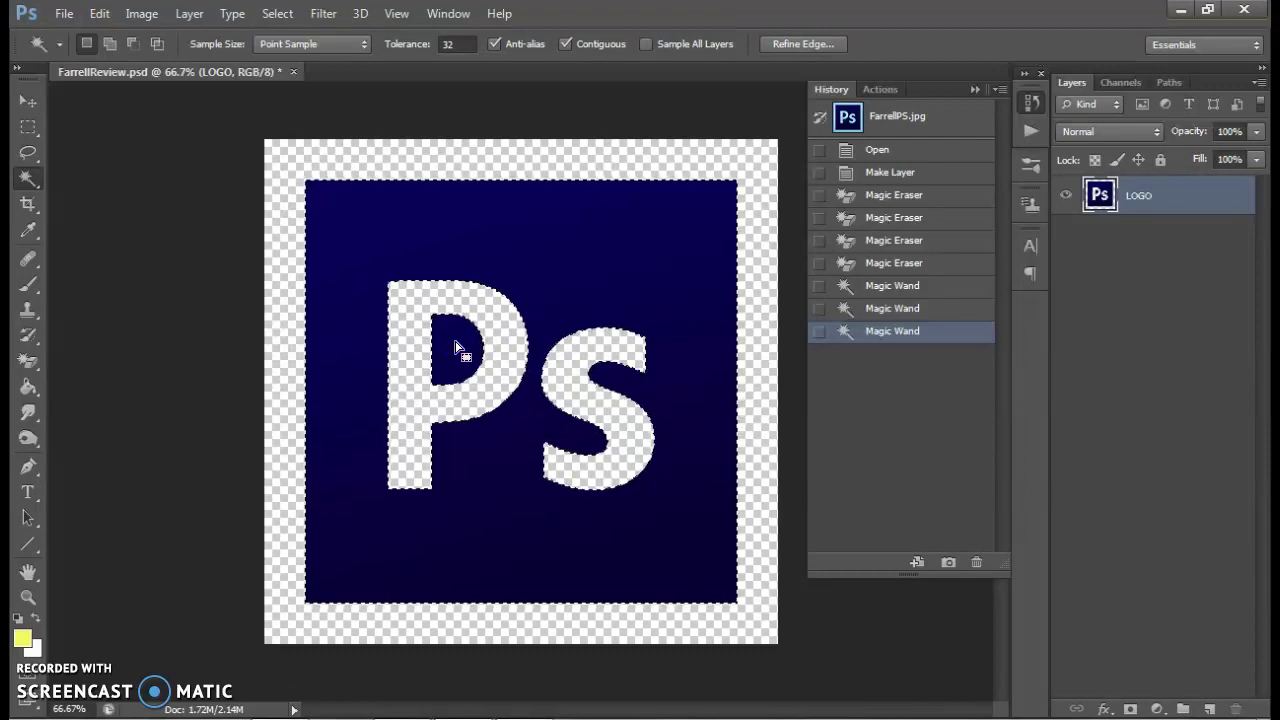
click(456, 340)
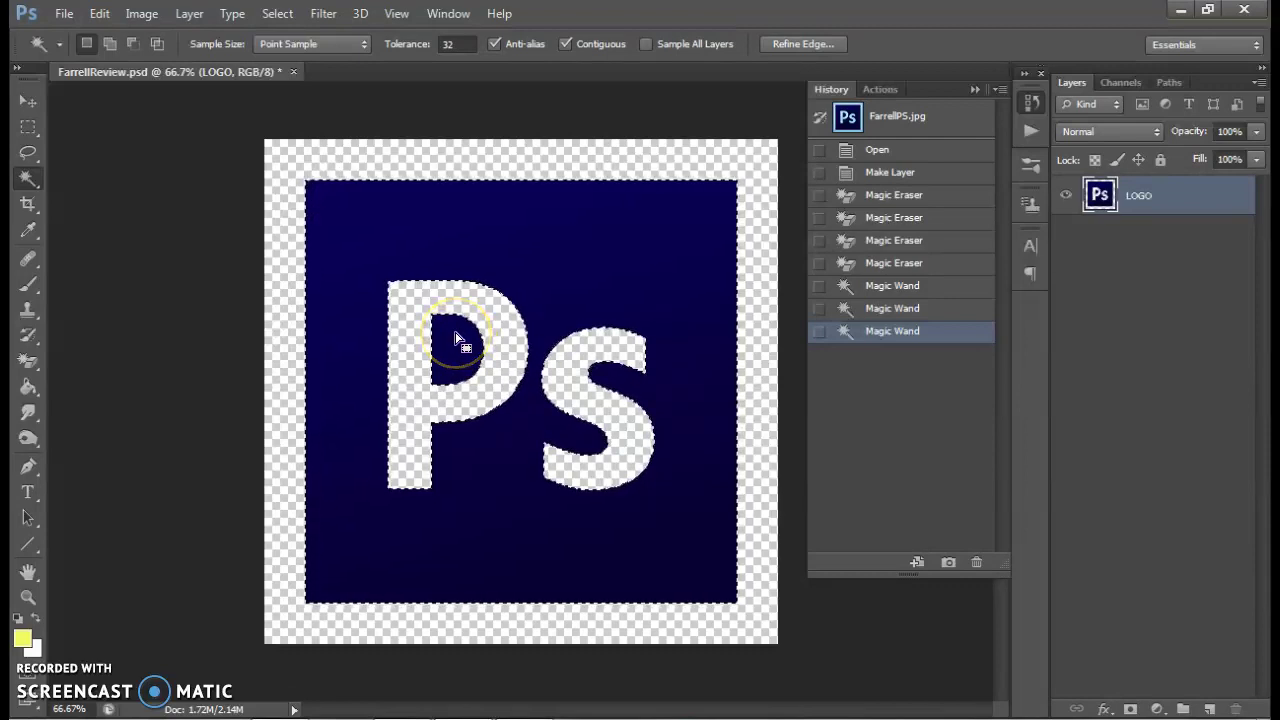
key(alt+Tab)
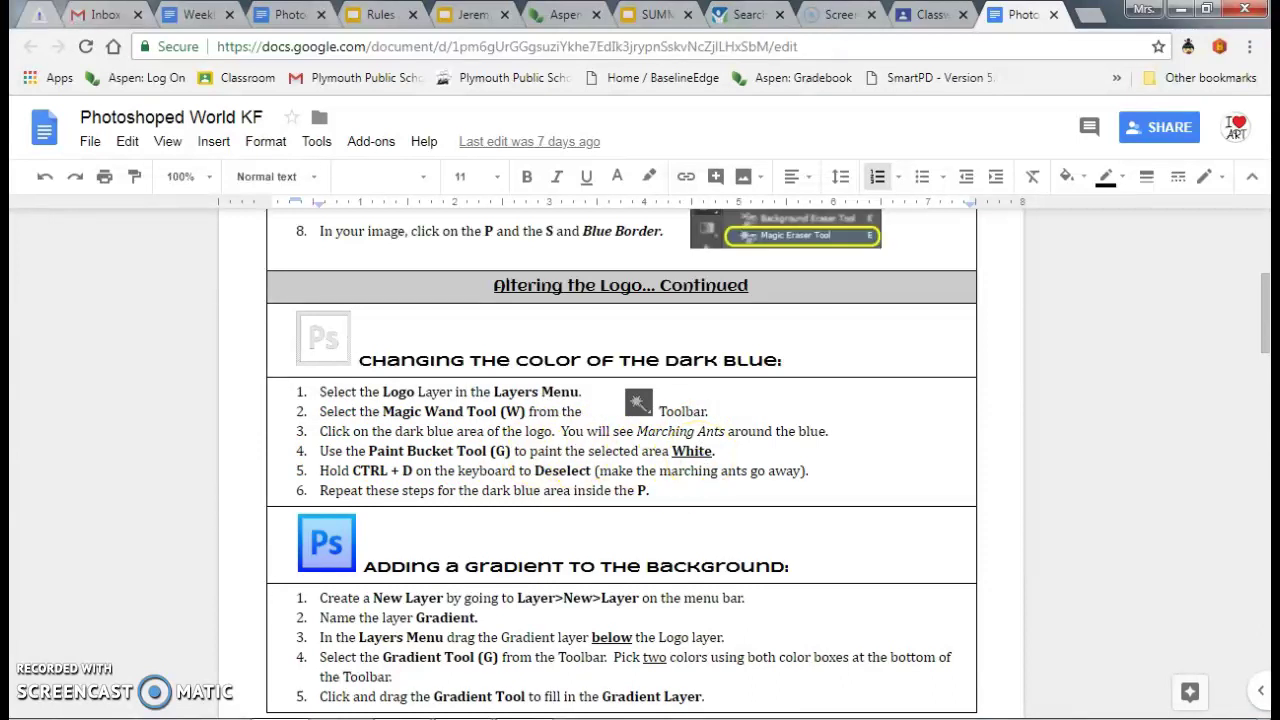
Go back to Photoshop after reading the recolouring steps
key(alt+Tab)
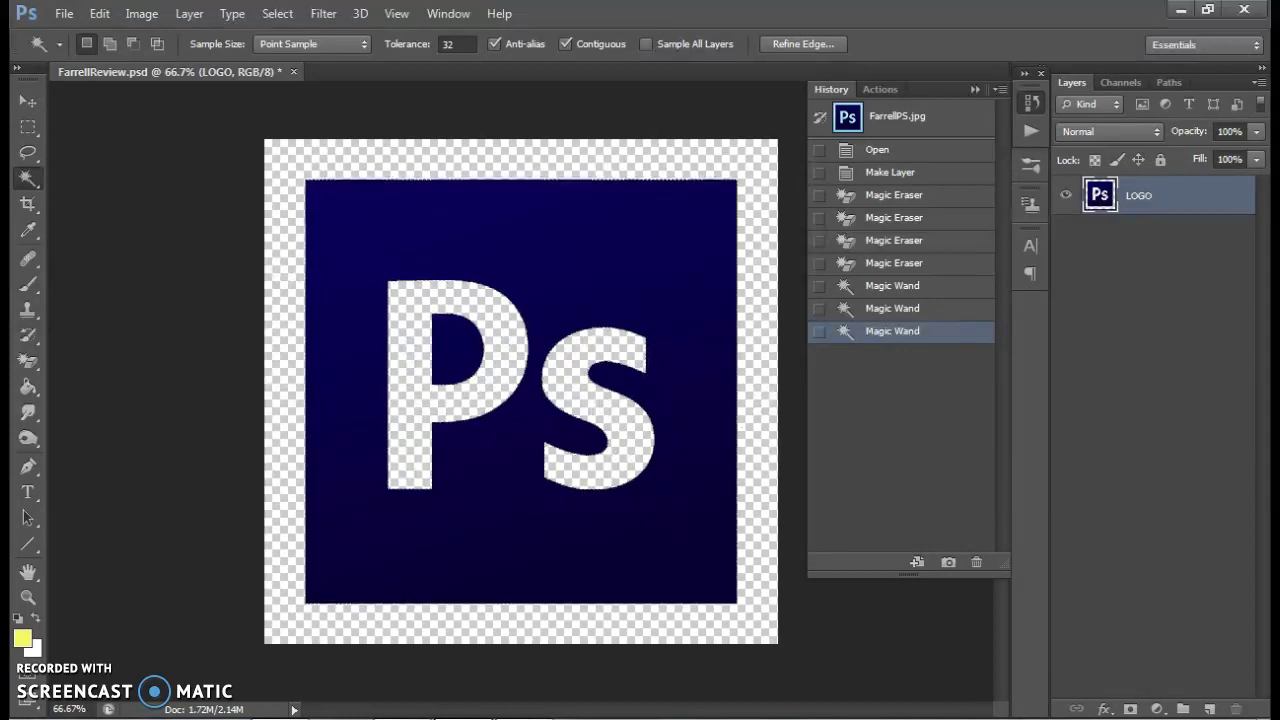
Pick the Paint Bucket Tool and set the foreground colour to near-white #fafafa
key(g)
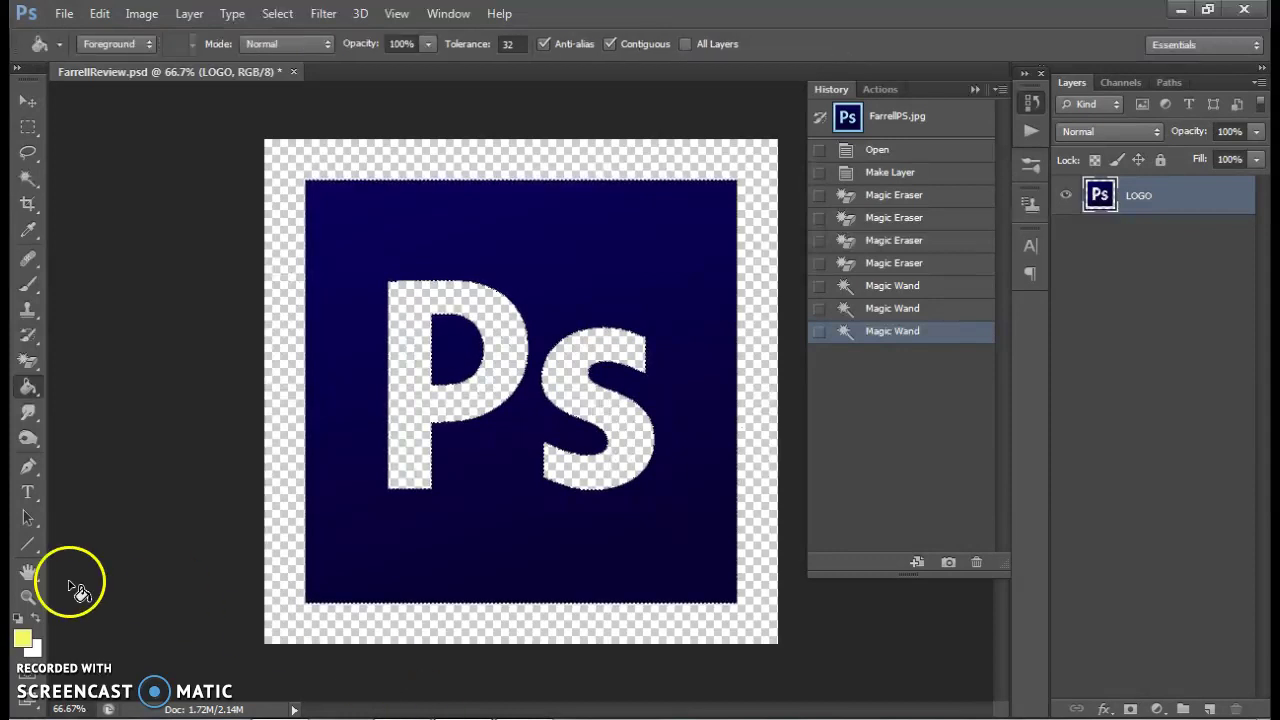
click(27, 388)
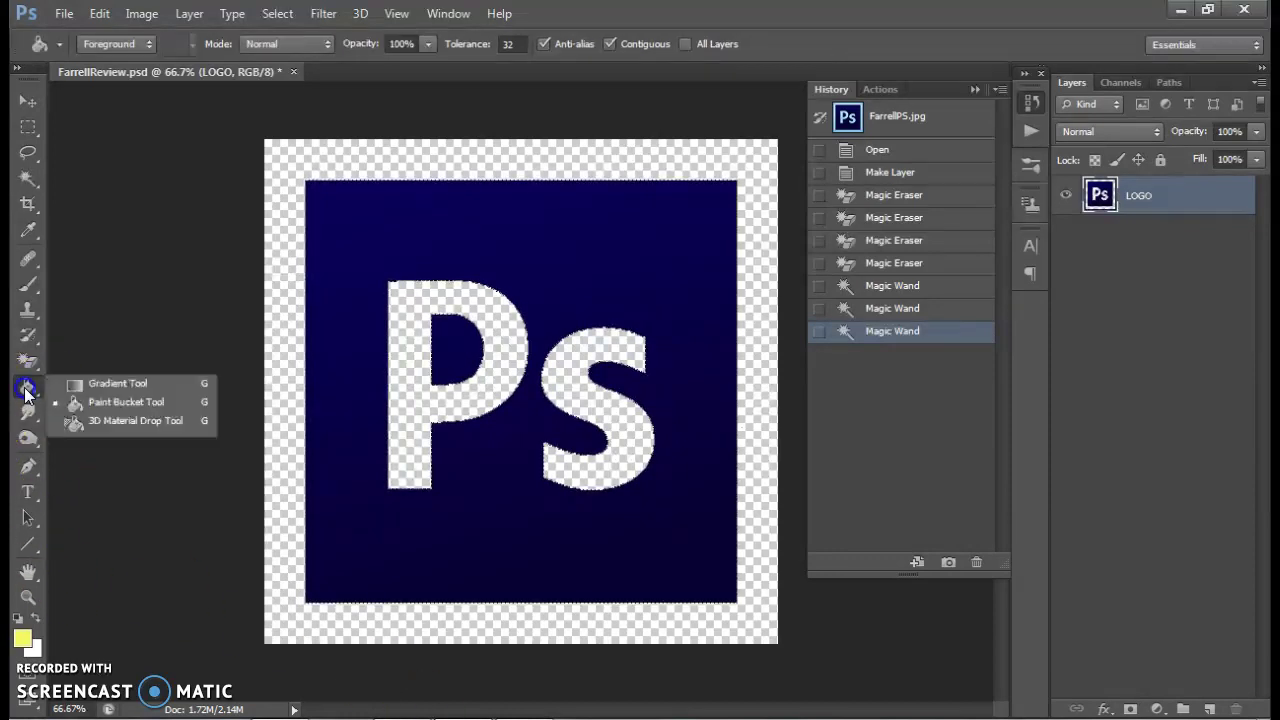
click(91, 404)
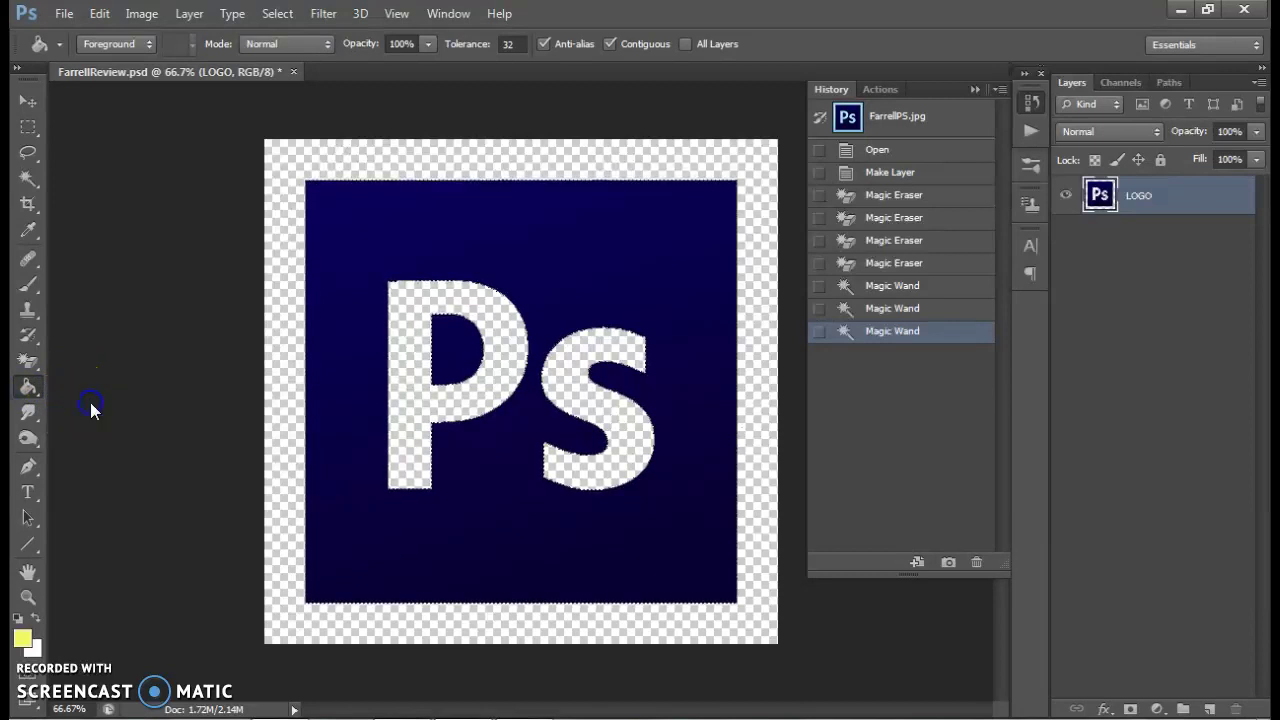
click(24, 640)
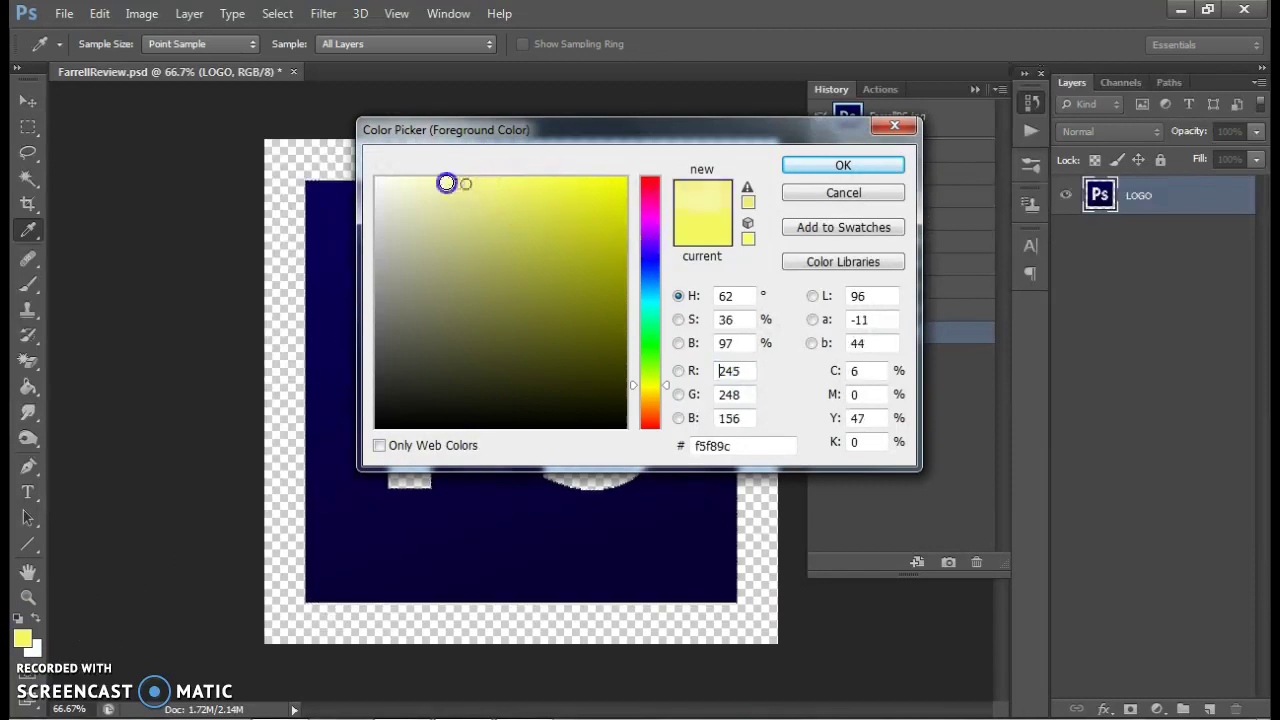
drag(446, 183, 366, 181)
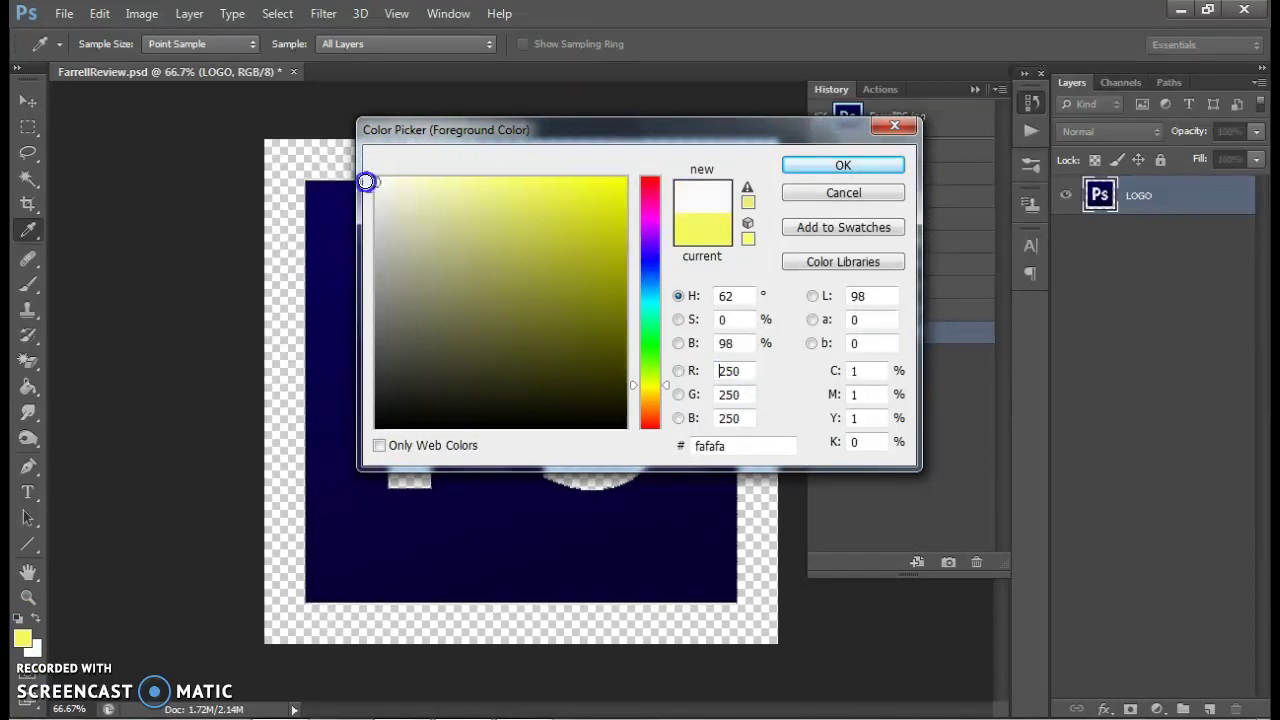
click(803, 166)
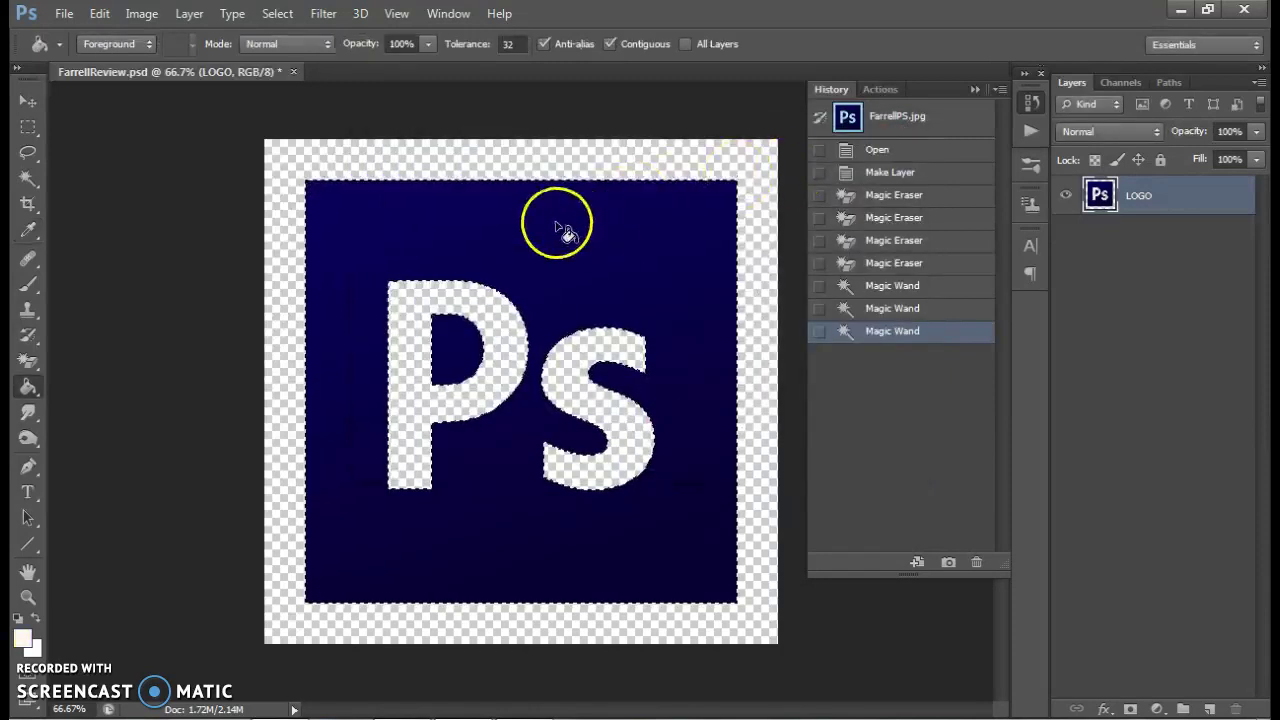
Fill the selected dark blue and the inside of the P with #fafafa, then deselect
click(553, 222)
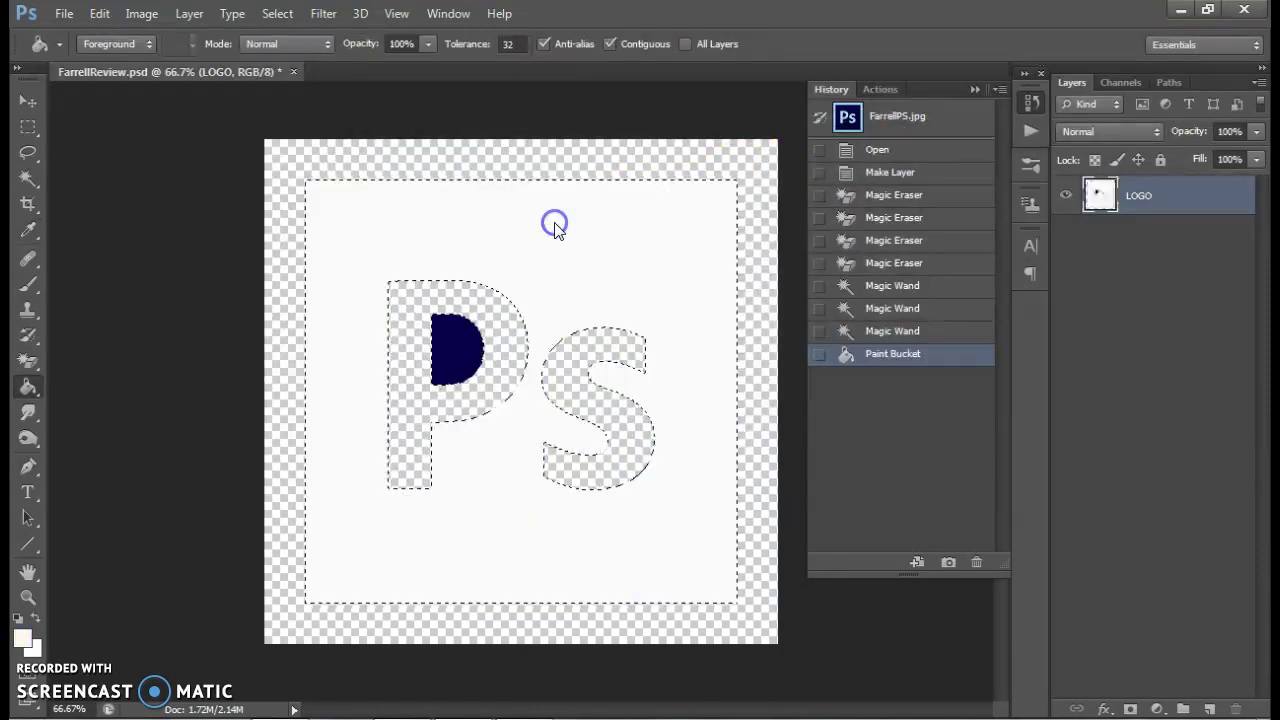
click(452, 326)
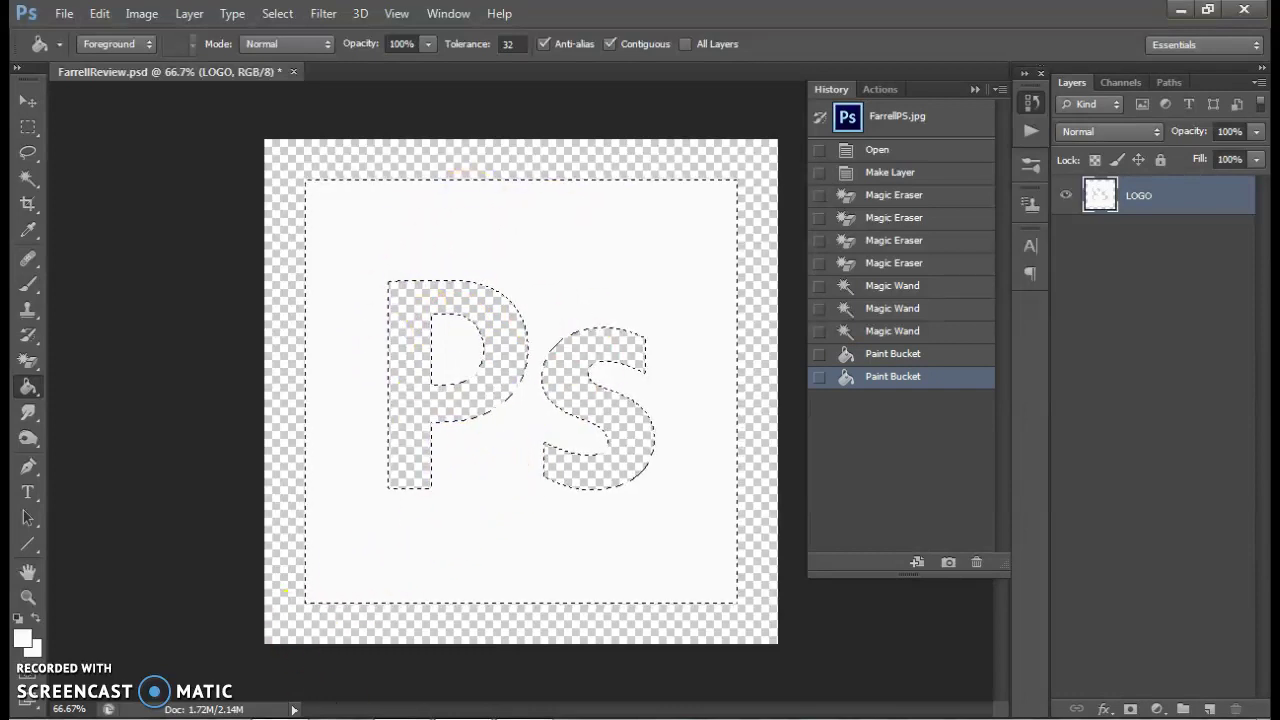
mouse_move(280, 719)
key(ctrl+d)
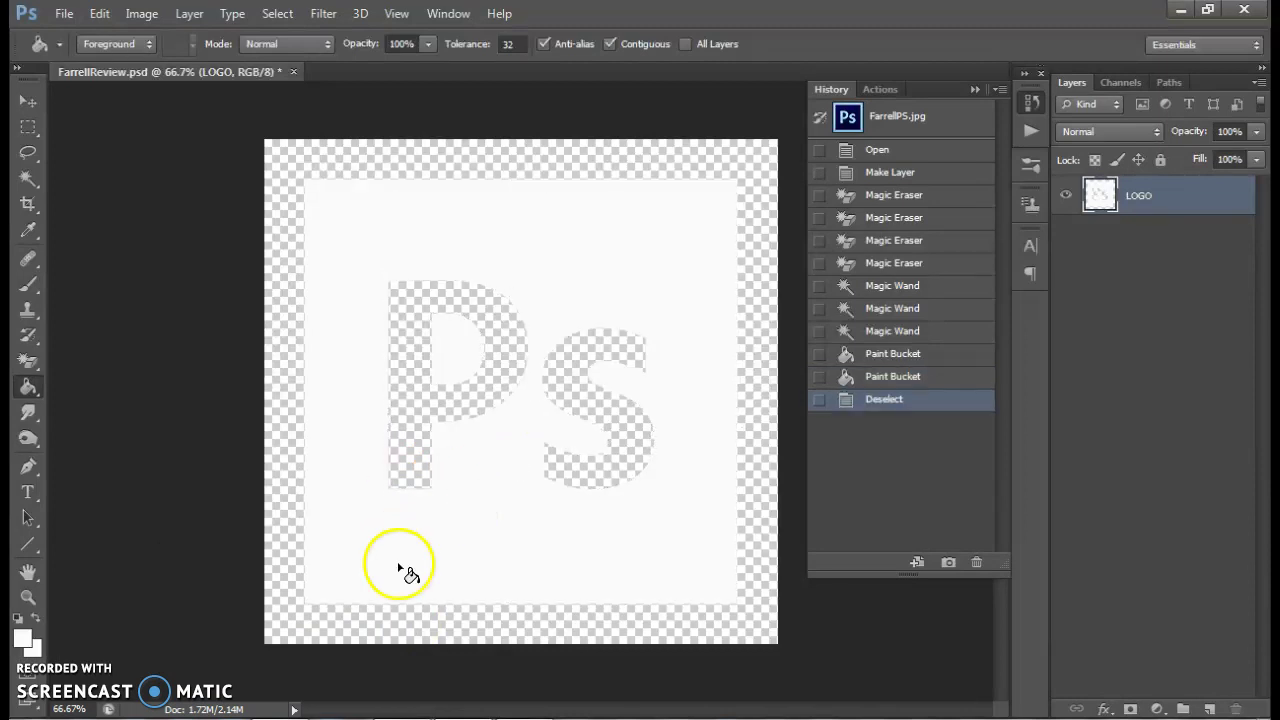
click(323, 689)
click(408, 575)
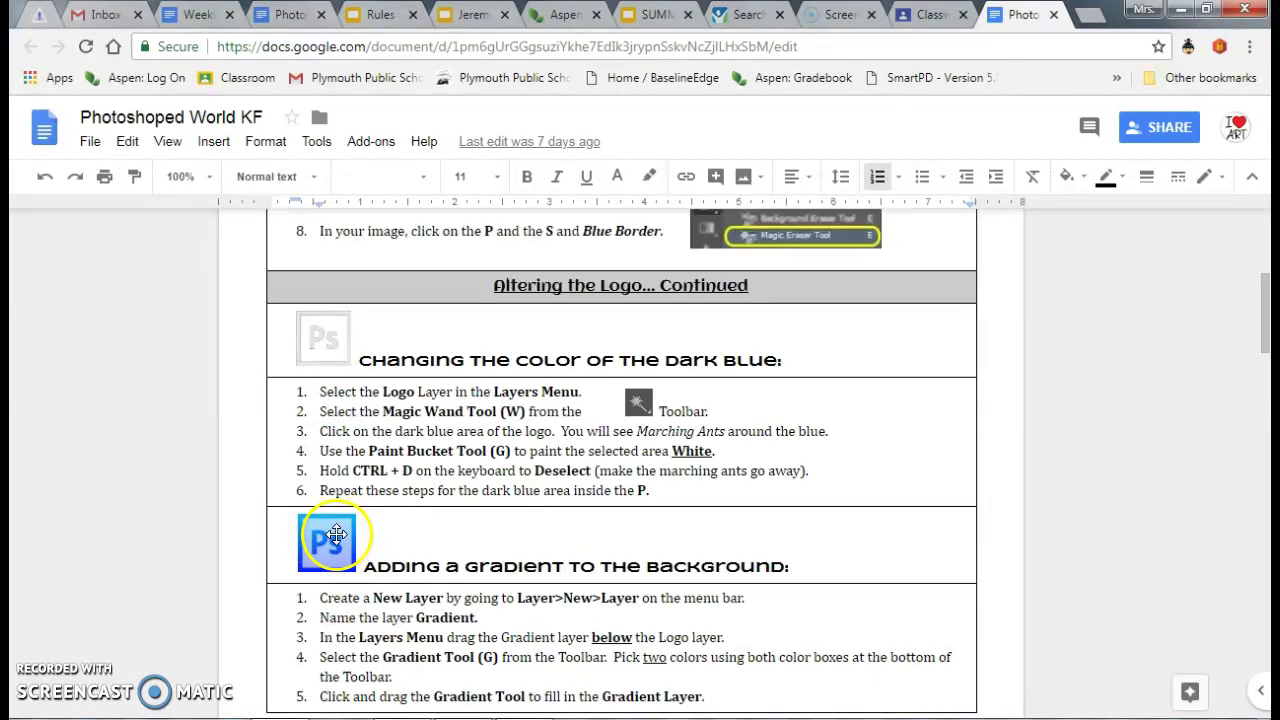
Scroll the instructions down to the 'Adding a gradient to the background' steps
scroll(336, 535, down, 3)
scroll(336, 535, up, 1)
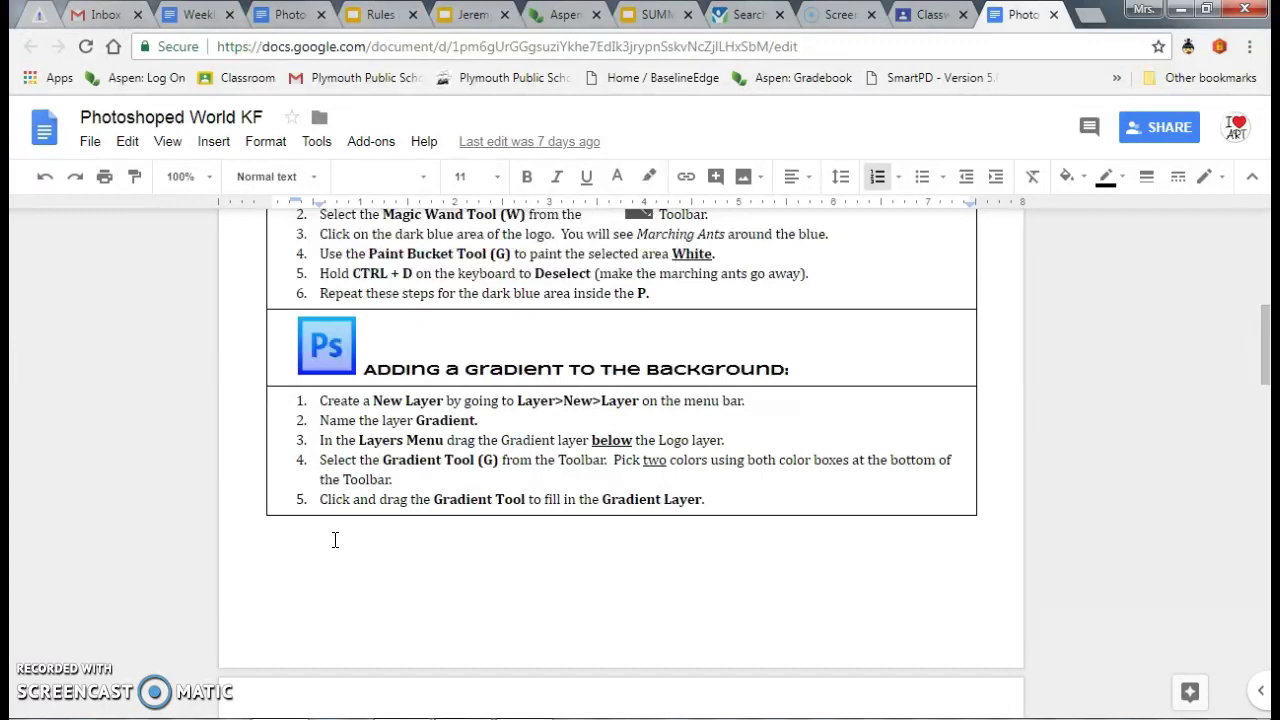
scroll(335, 540, down, 3)
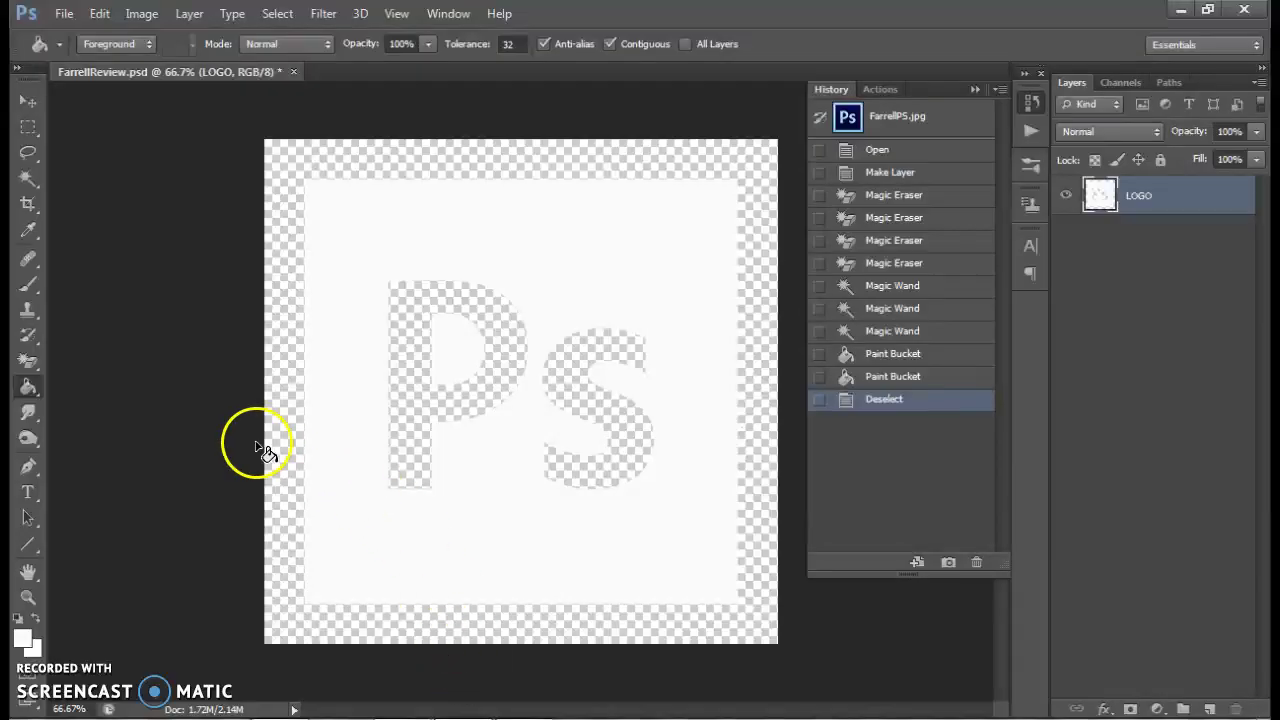
Switch to the Gradient tool and set the foreground colour to violet-blue #310af9
click(23, 385)
click(89, 383)
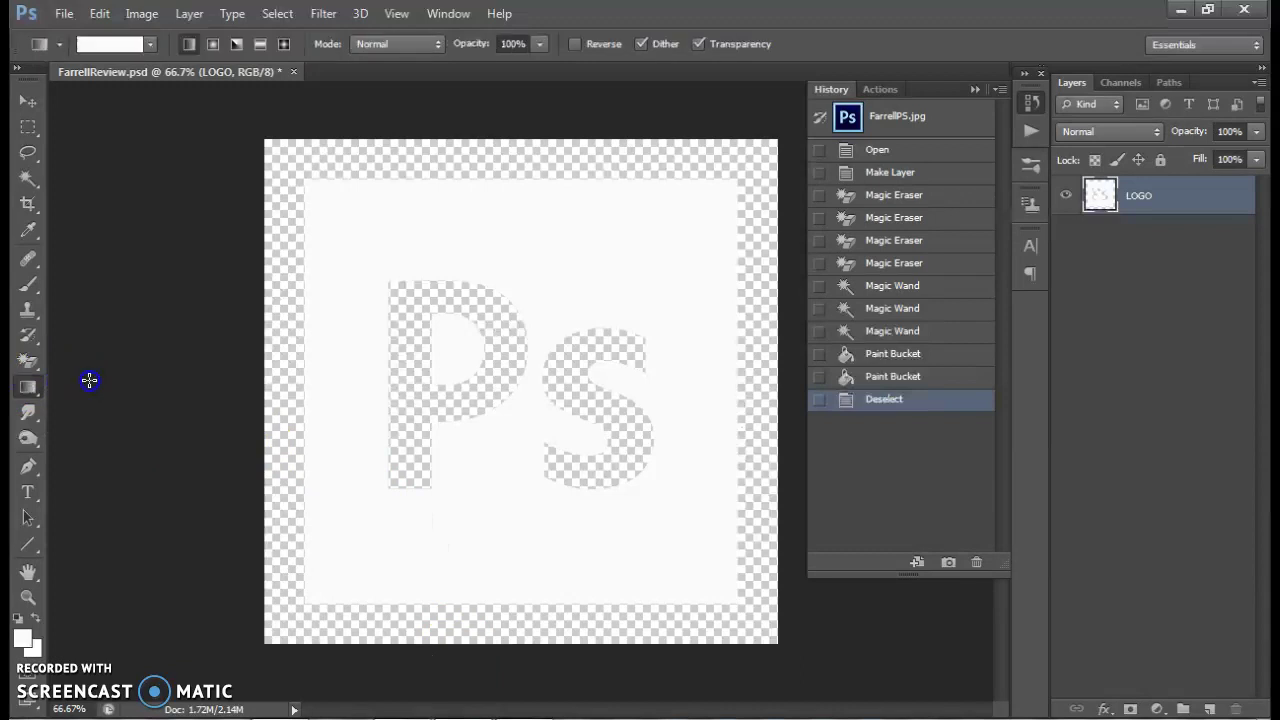
click(22, 638)
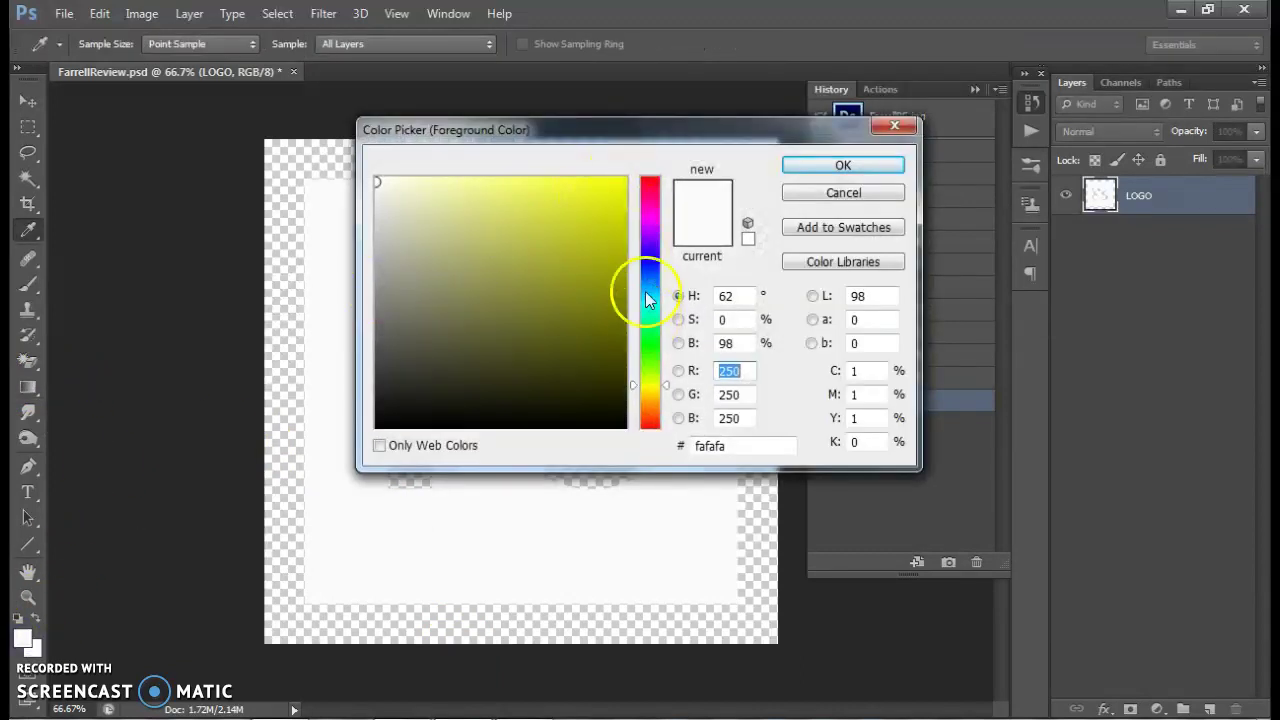
click(651, 256)
click(616, 183)
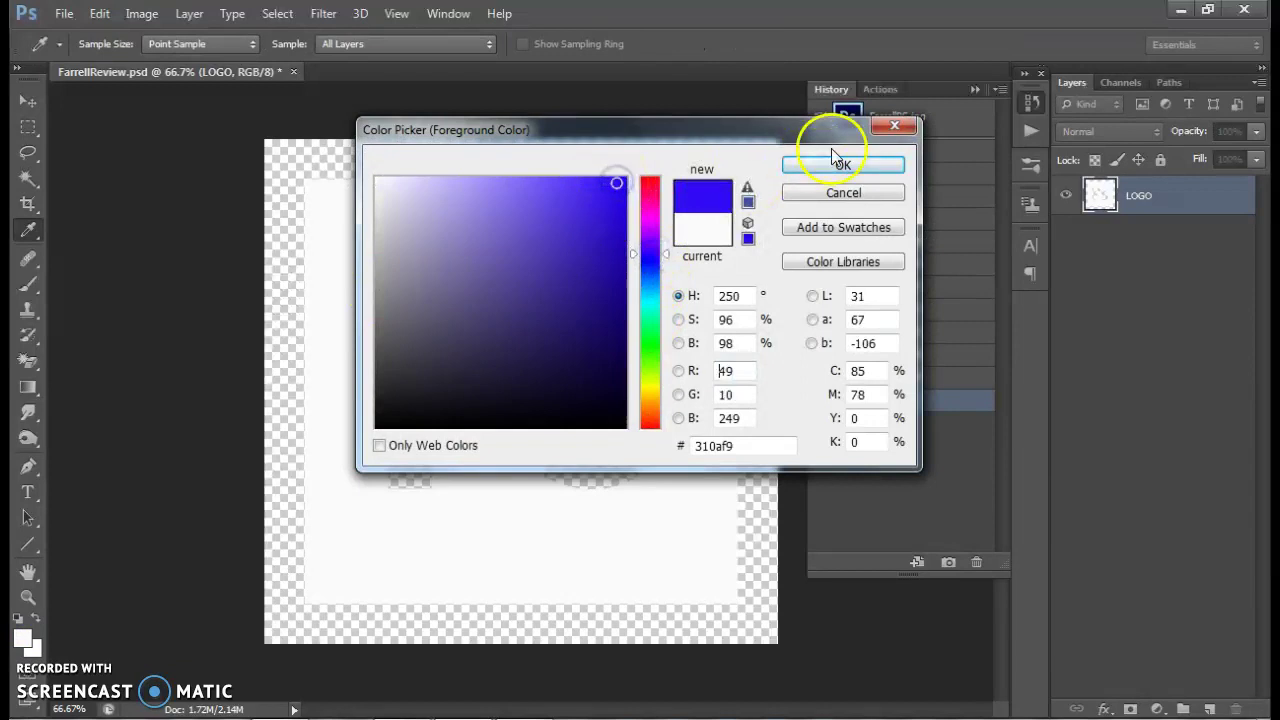
click(823, 164)
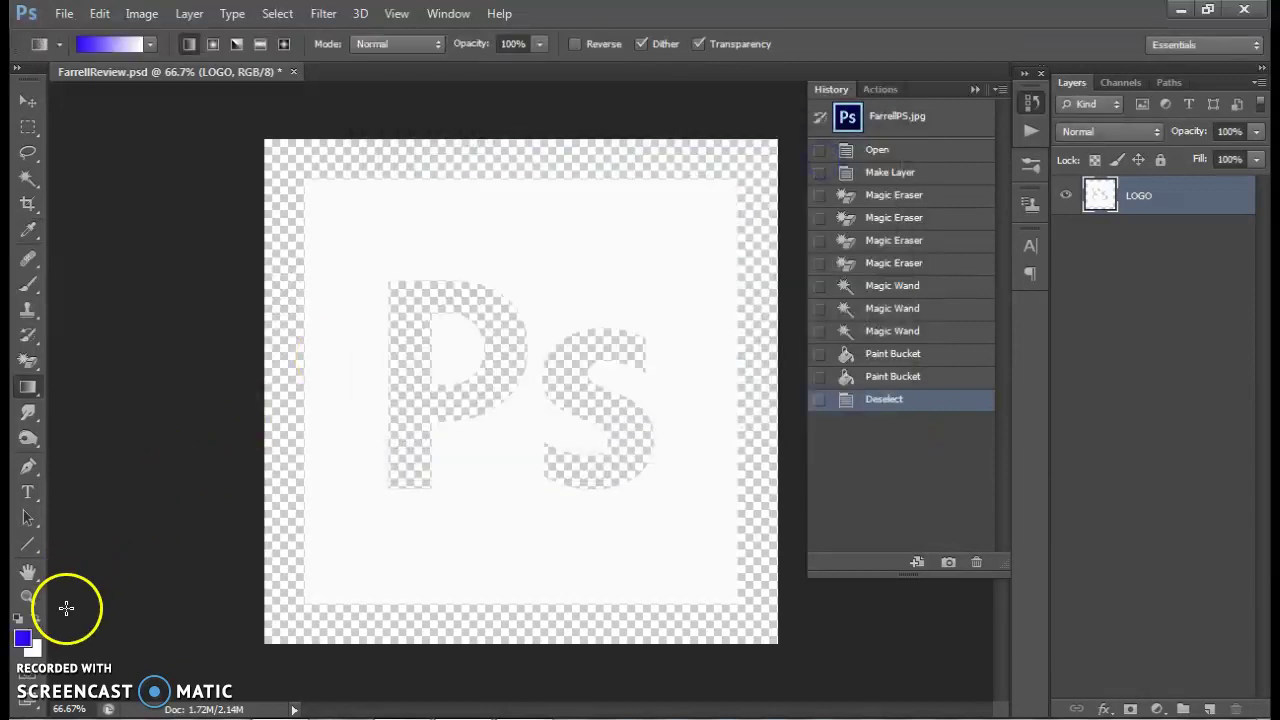
Set the background colour to cyan and bring up the gradient presets list
click(35, 648)
click(651, 303)
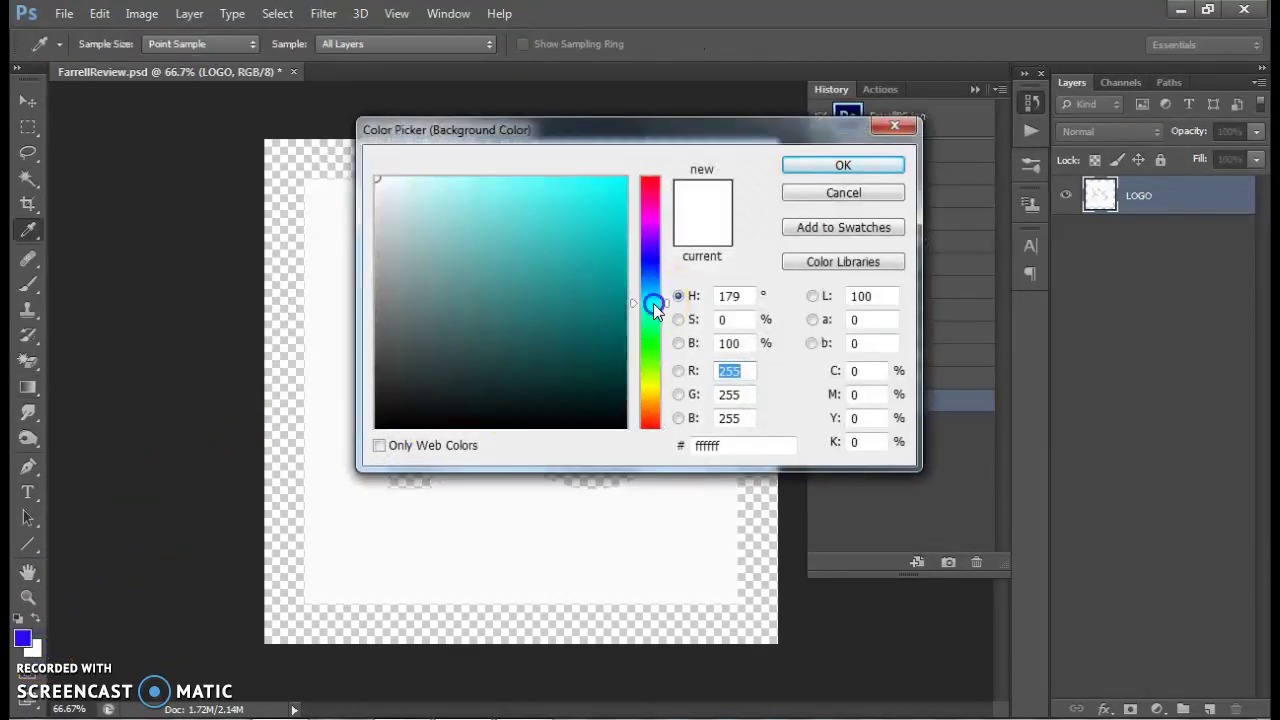
click(616, 183)
click(829, 166)
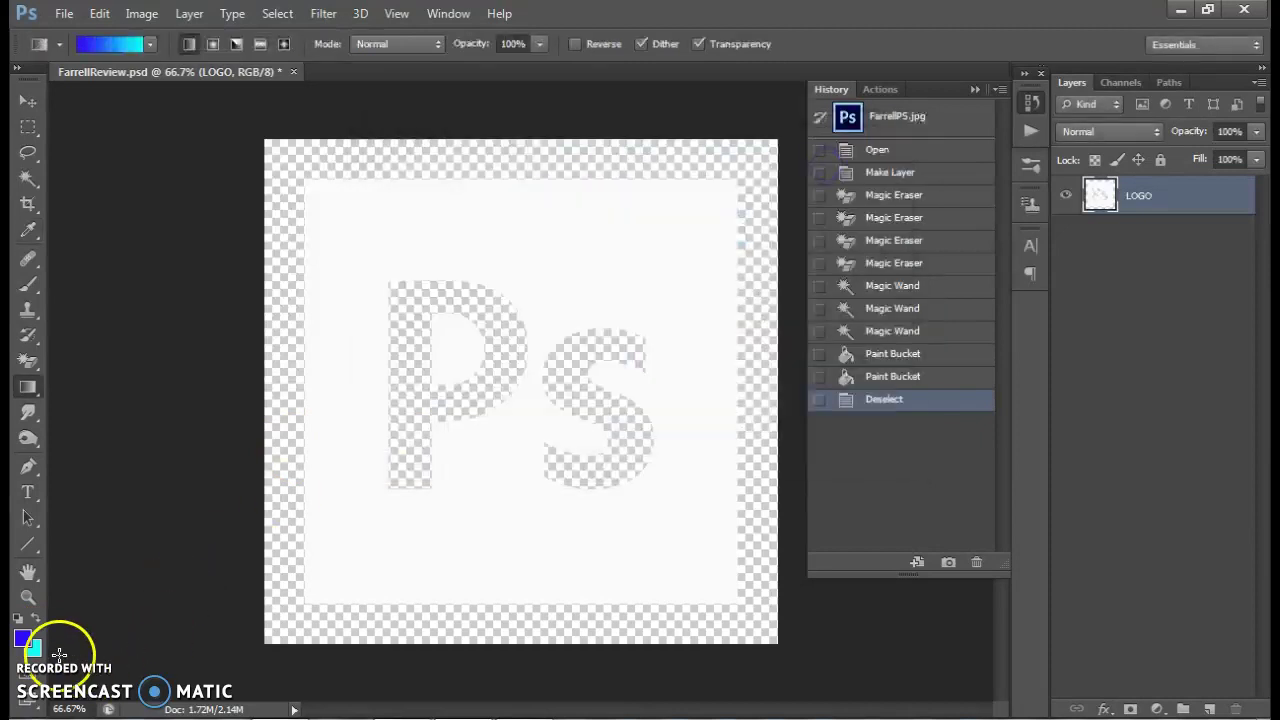
click(22, 640)
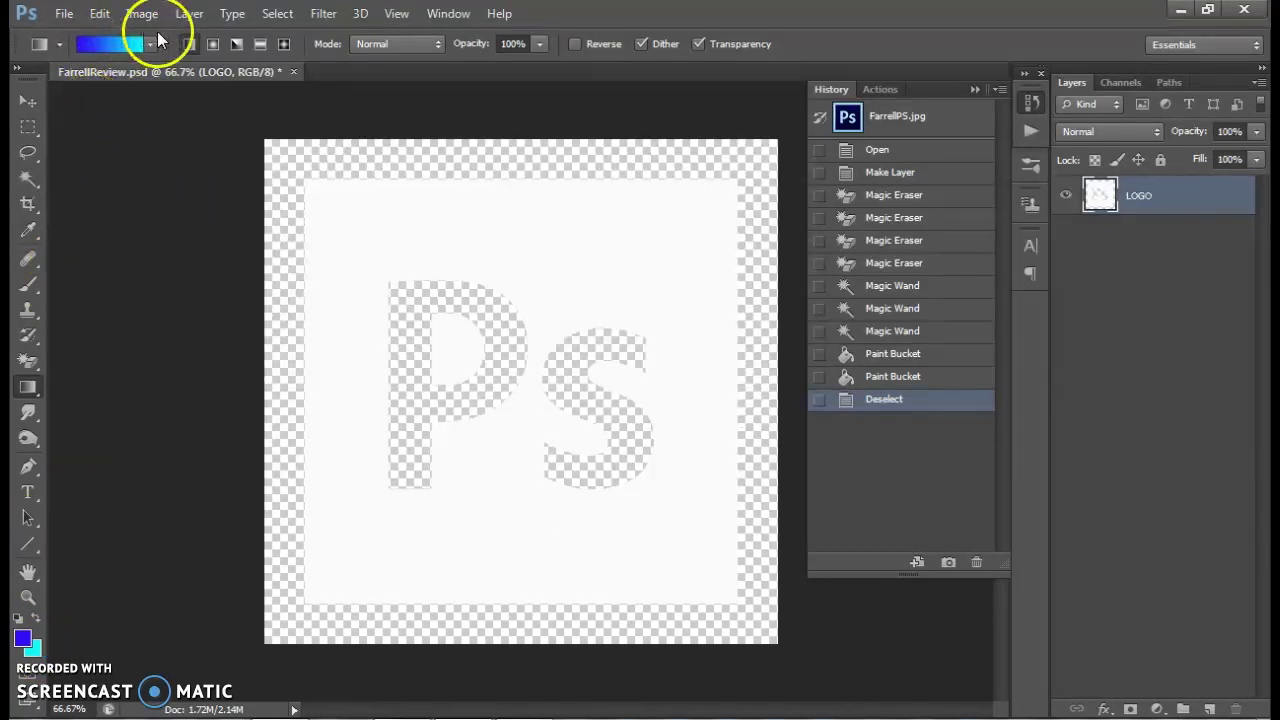
click(152, 45)
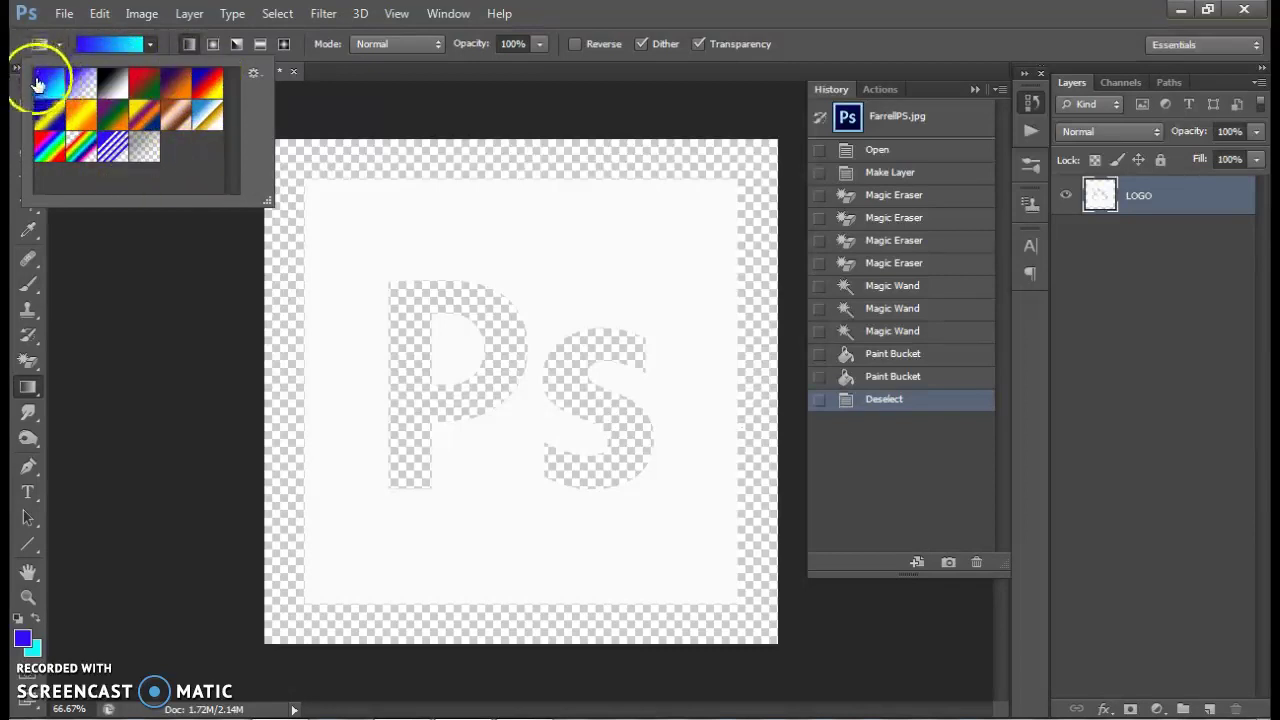
Change the foreground colour to a deeper blue, #0a20f9, and clear the selection
click(22, 636)
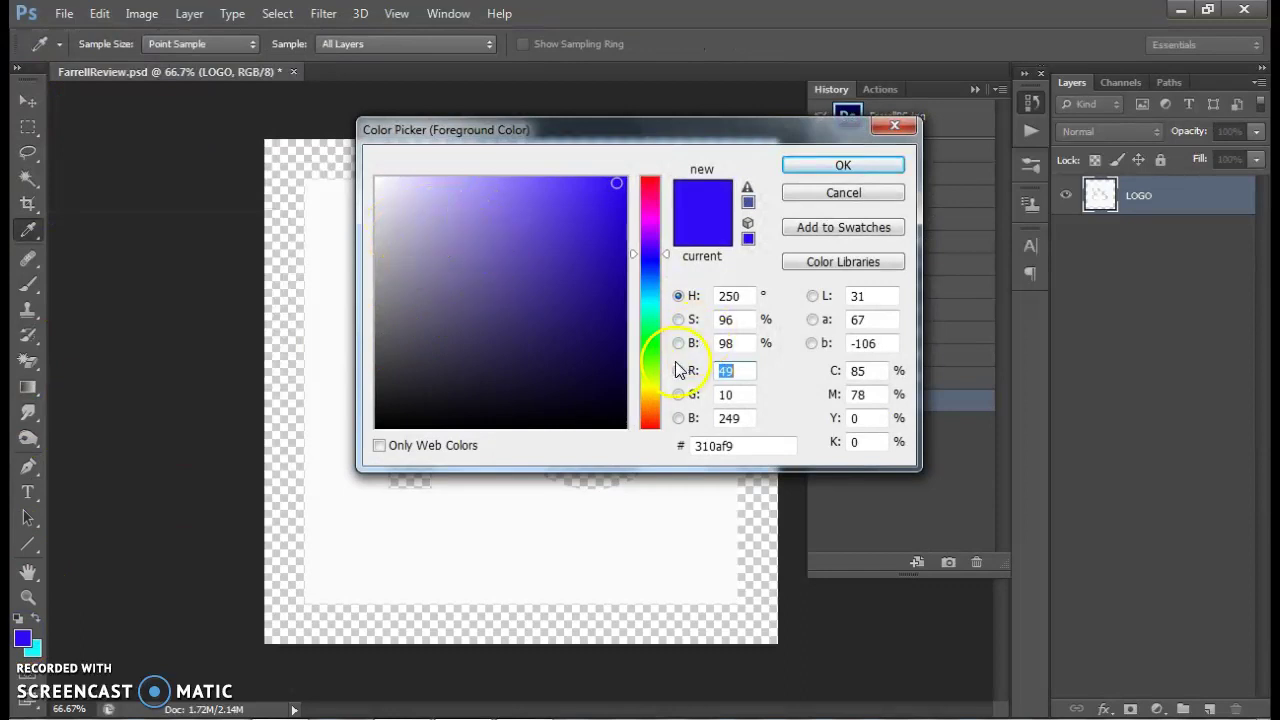
click(649, 352)
click(790, 166)
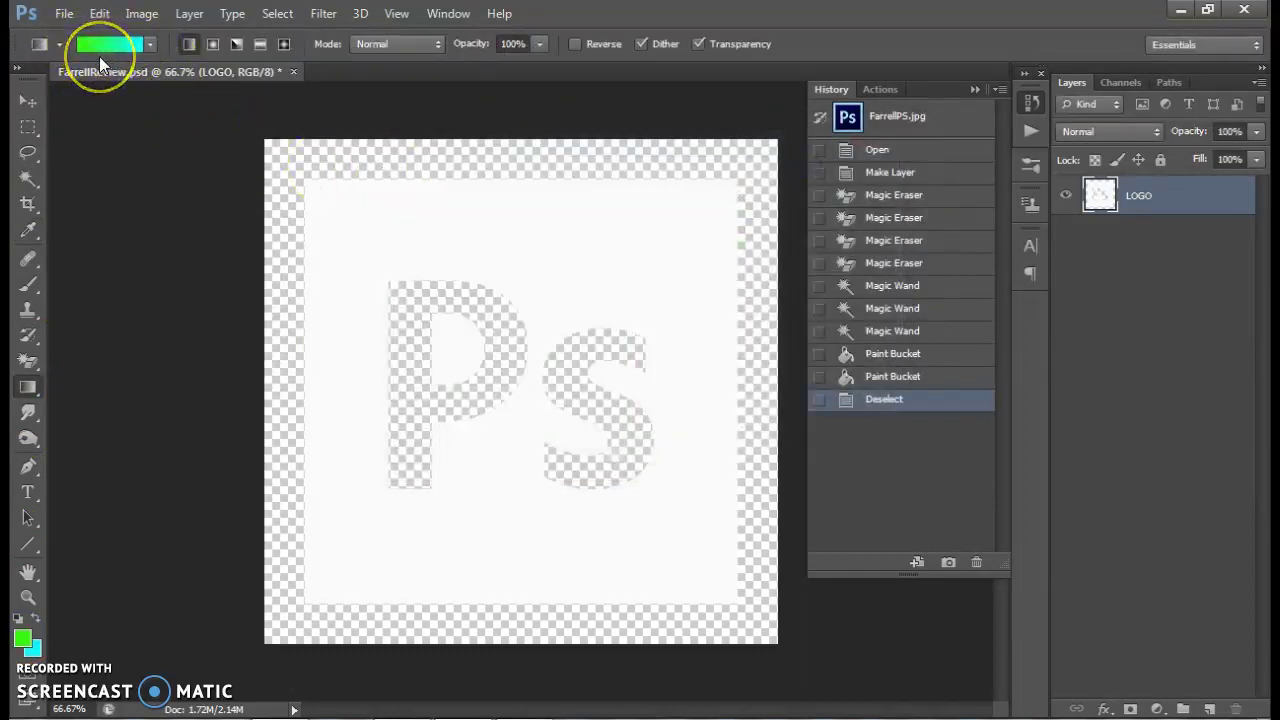
key(ctrl+z)
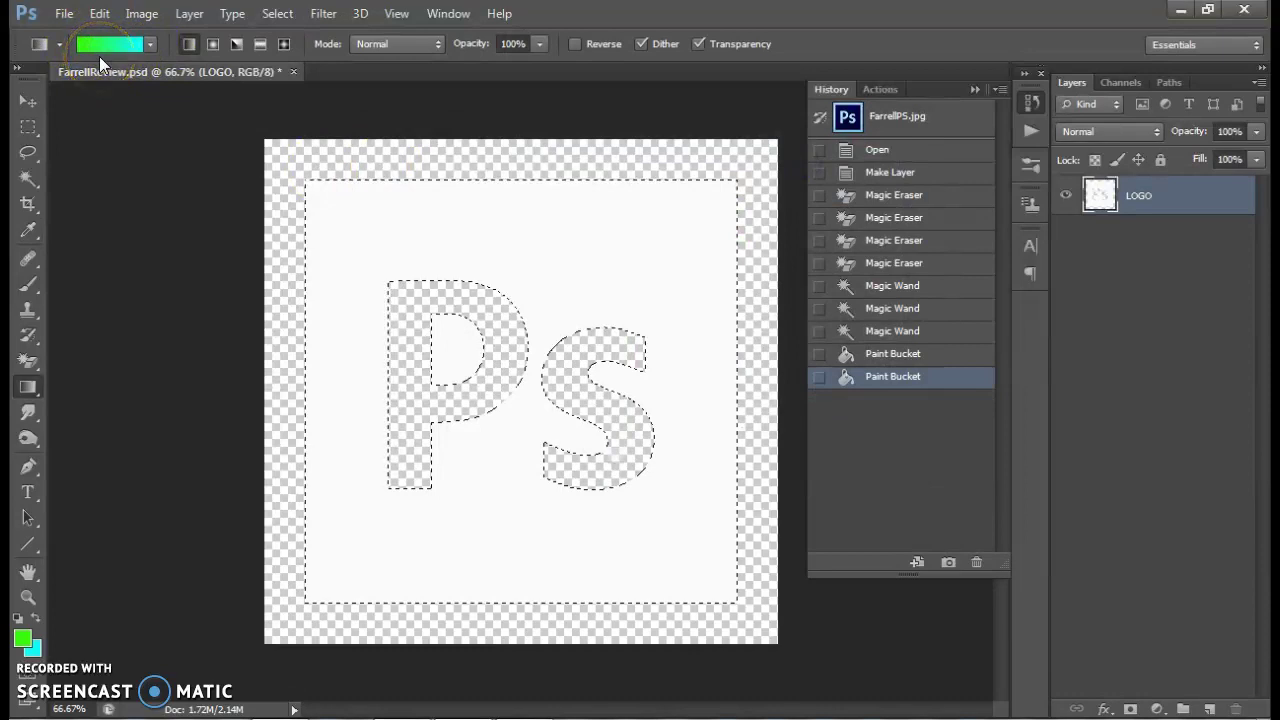
click(27, 634)
click(648, 264)
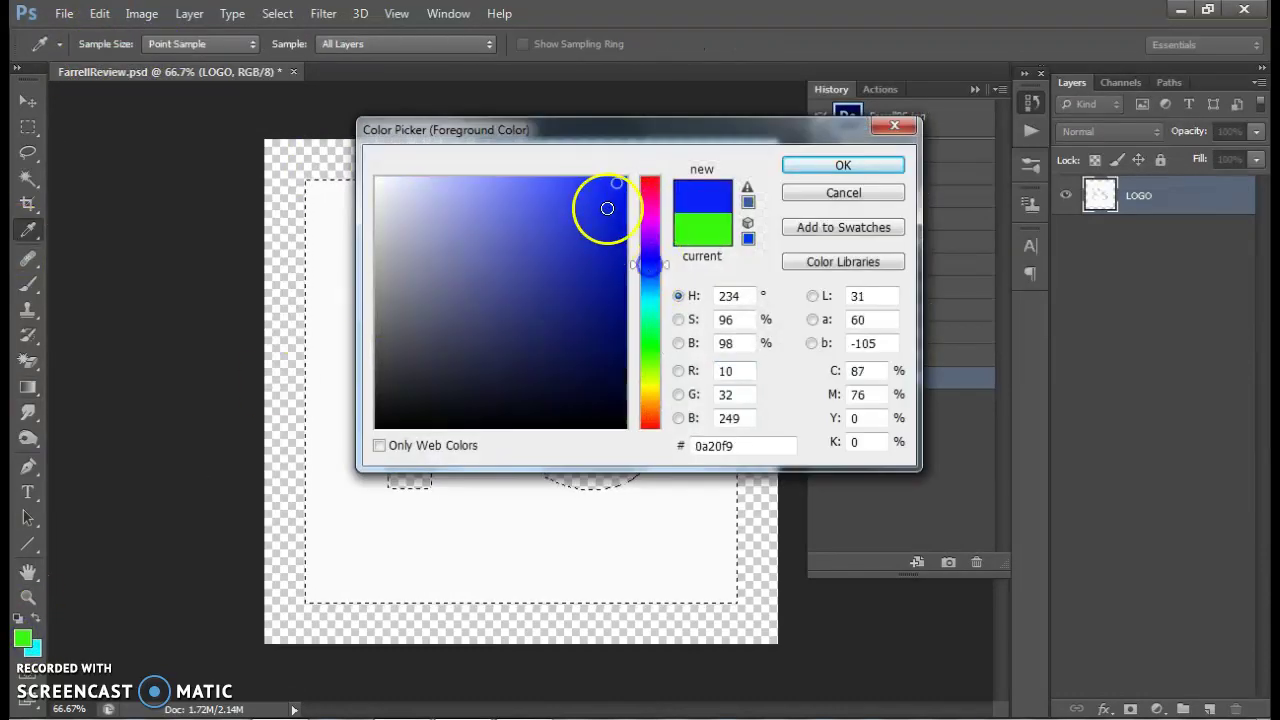
click(838, 165)
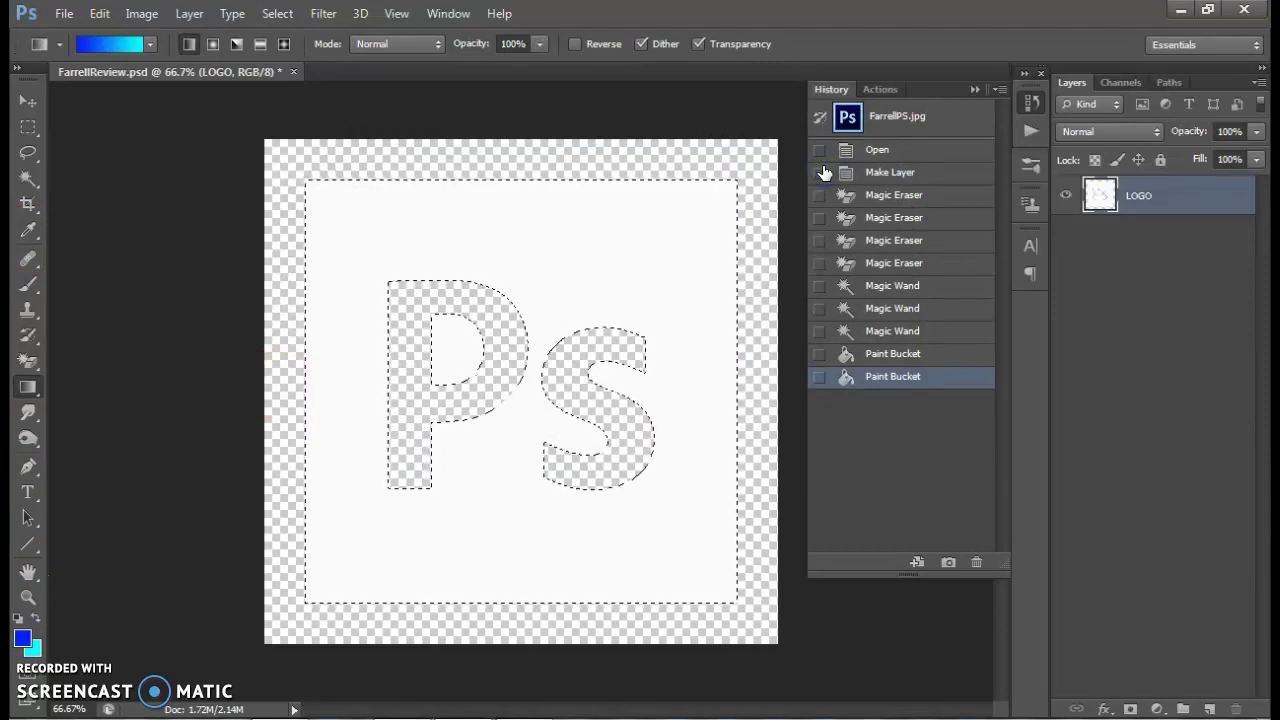
key(ctrl+d)
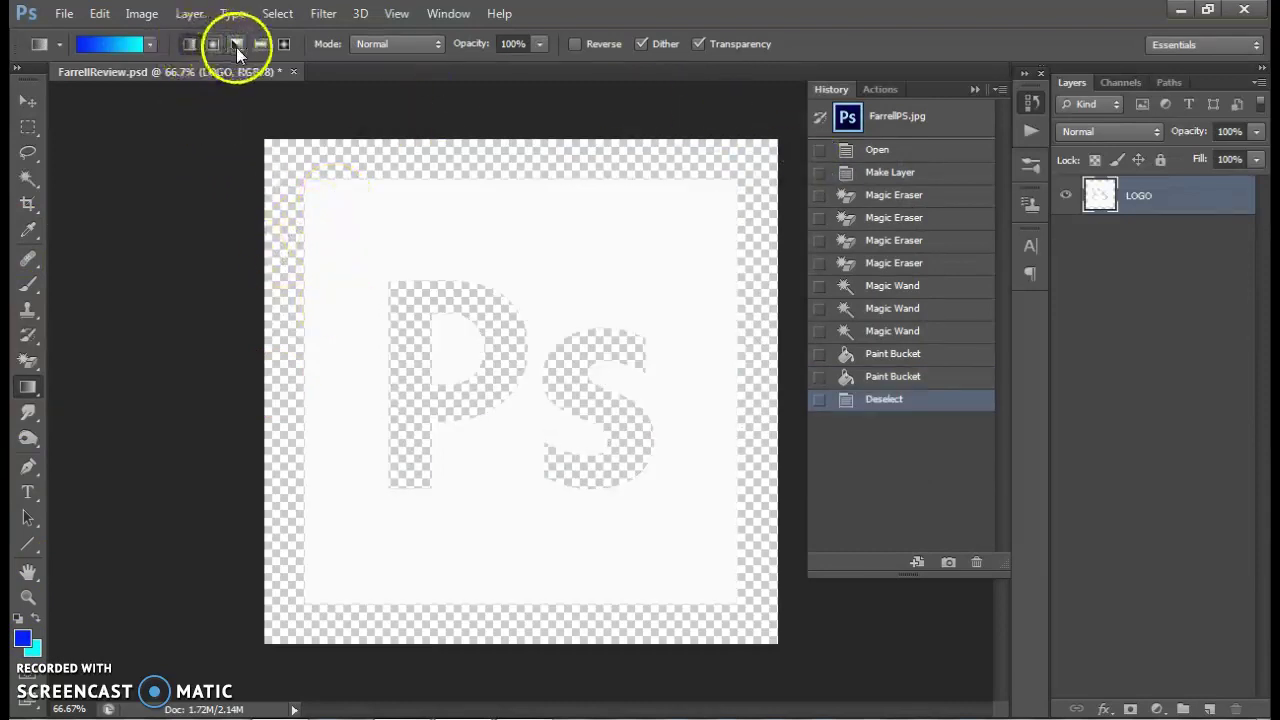
Preview Radial, Angle, Reflected and Diamond gradients, settle on Linear, and start Layer > New > Layer
click(188, 47)
click(212, 46)
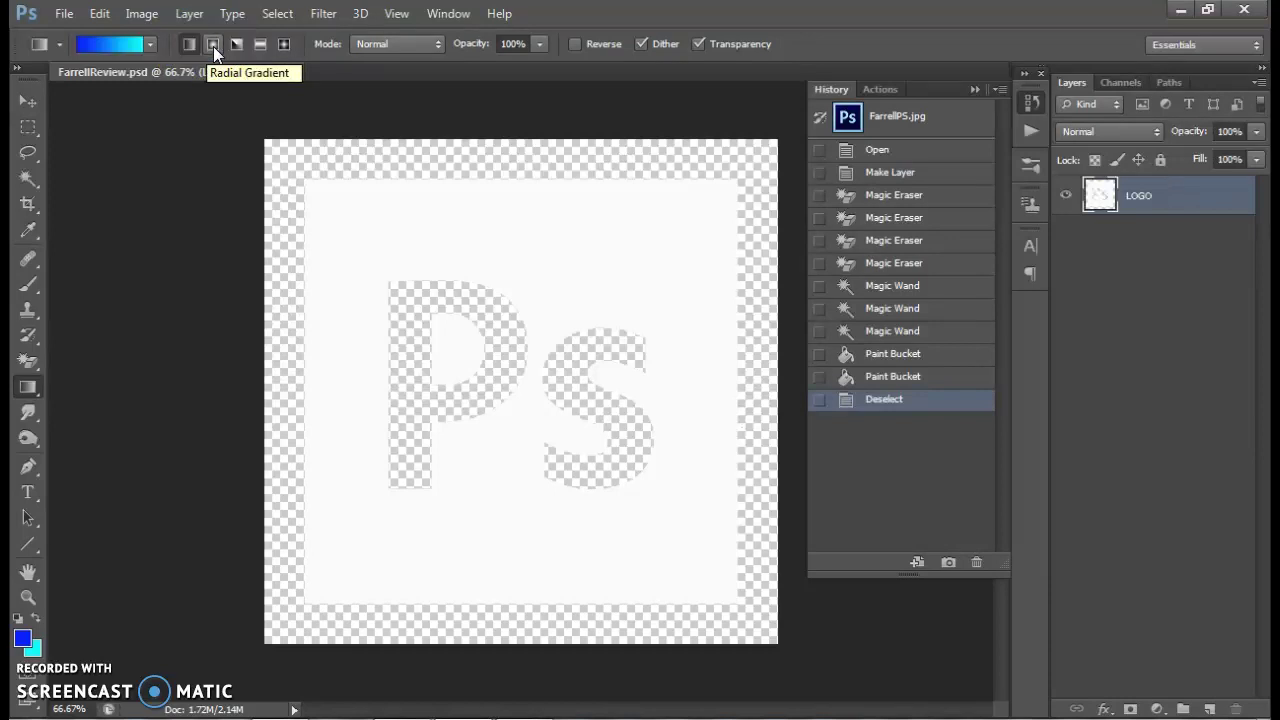
click(238, 45)
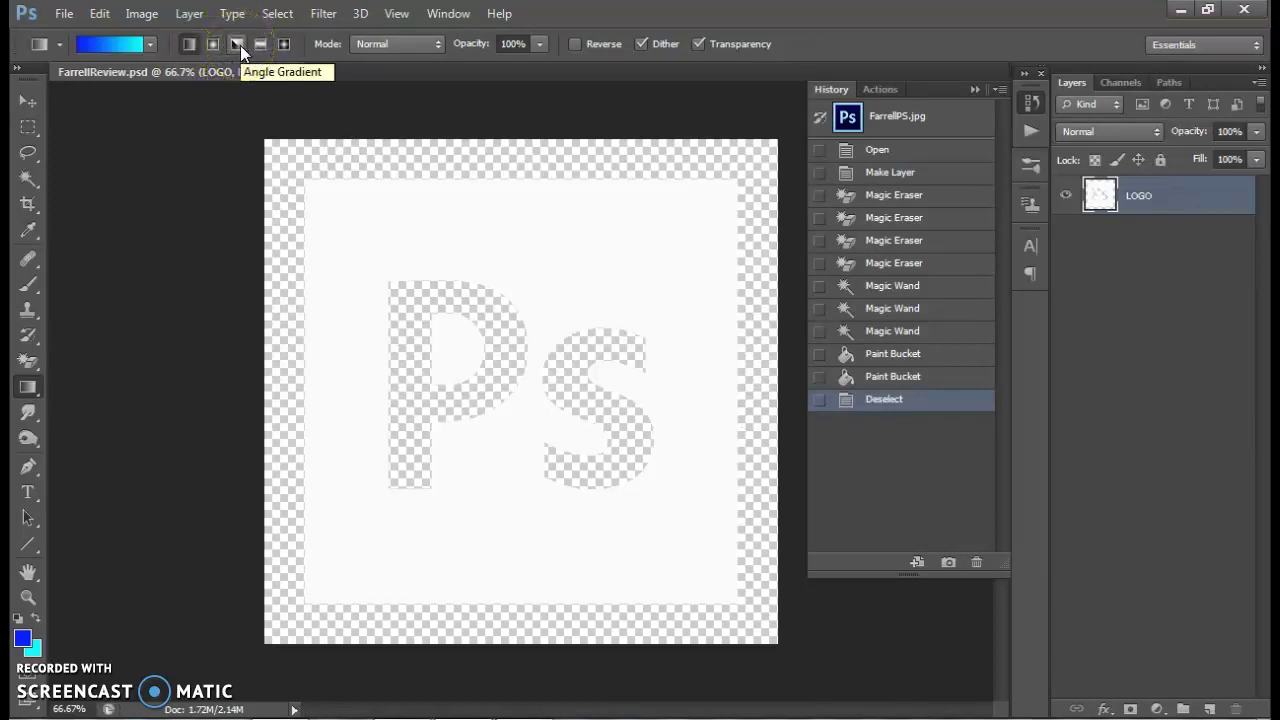
click(260, 45)
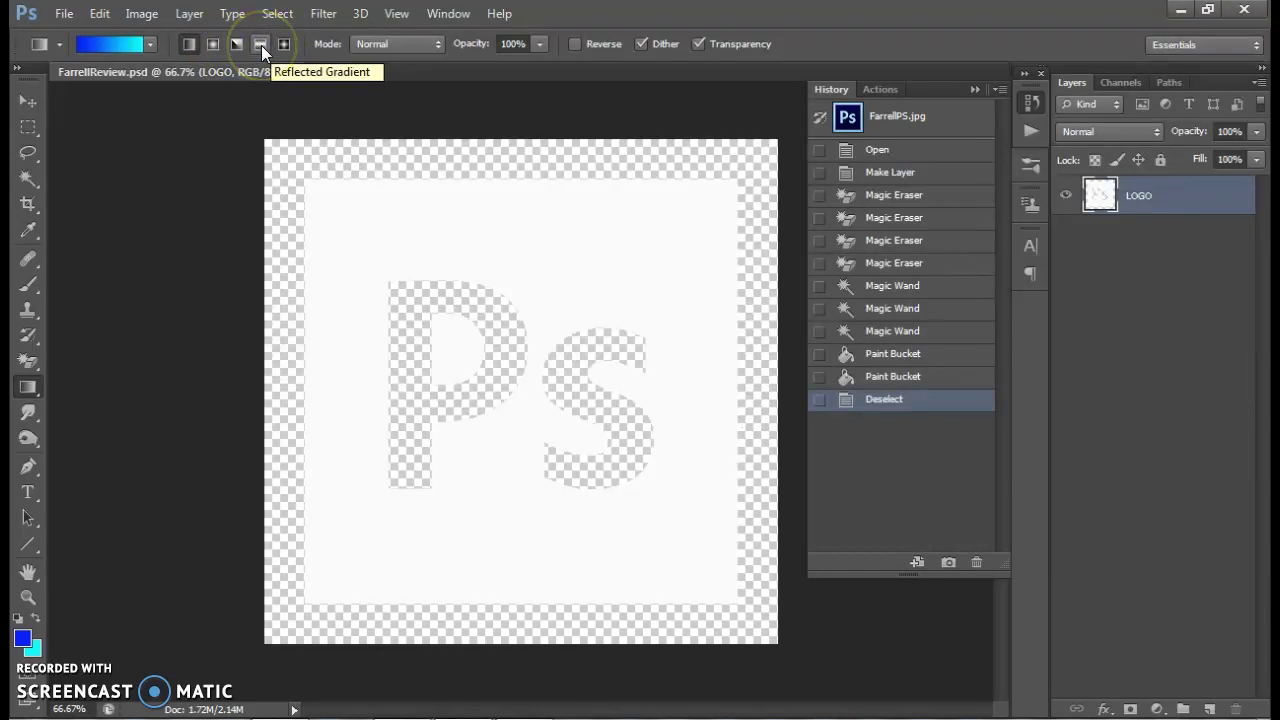
click(285, 45)
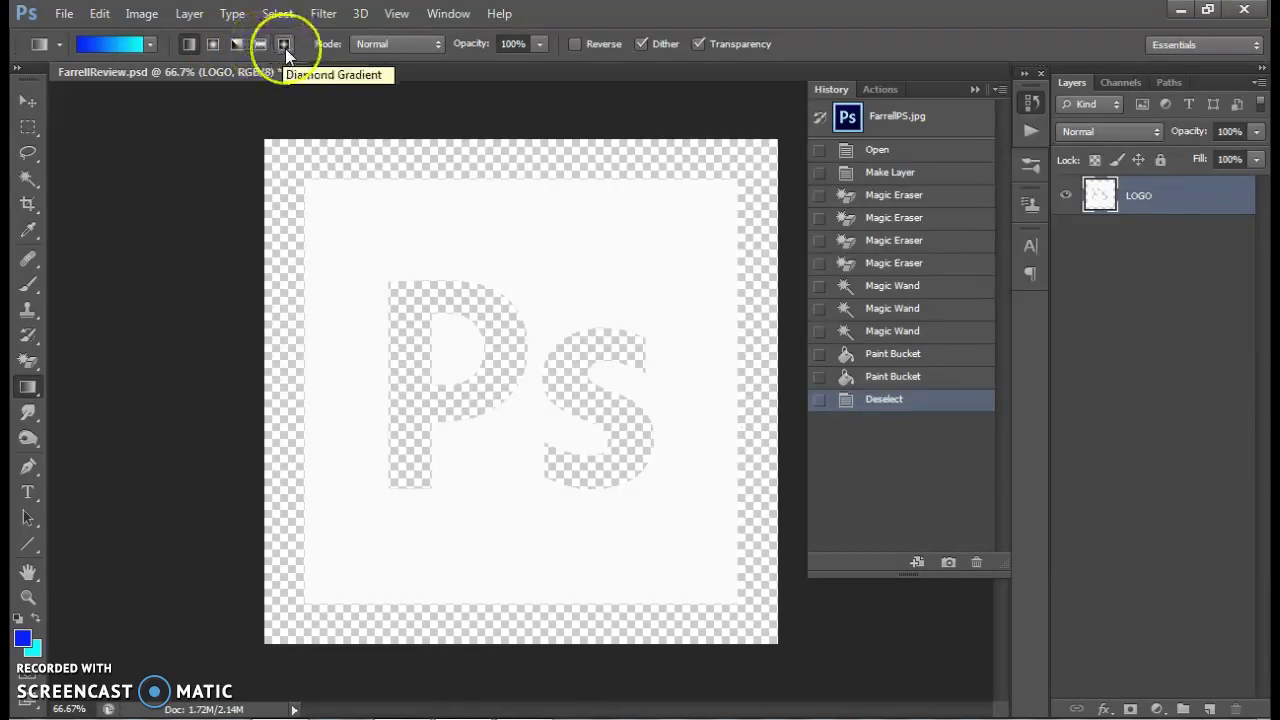
click(189, 45)
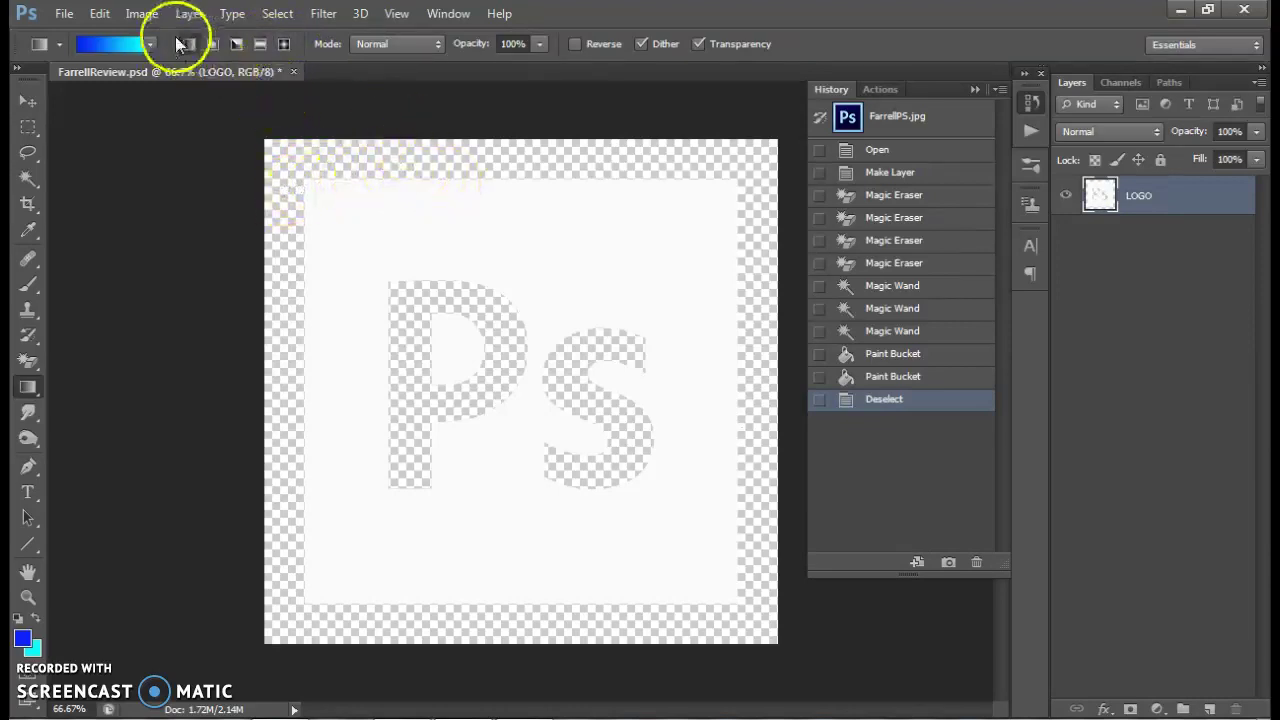
click(287, 45)
click(189, 13)
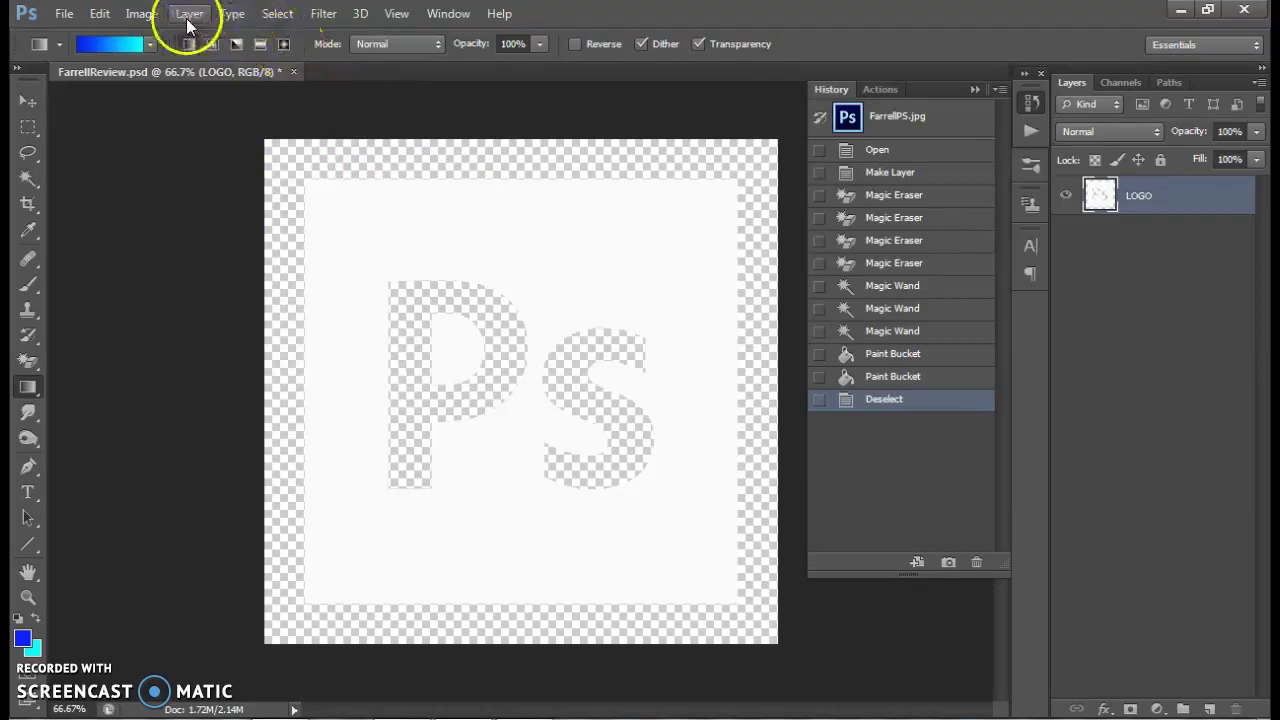
Add a new layer named 'Graient', then correct its name to 'Gradient'
mouse_move(199, 38)
click(430, 36)
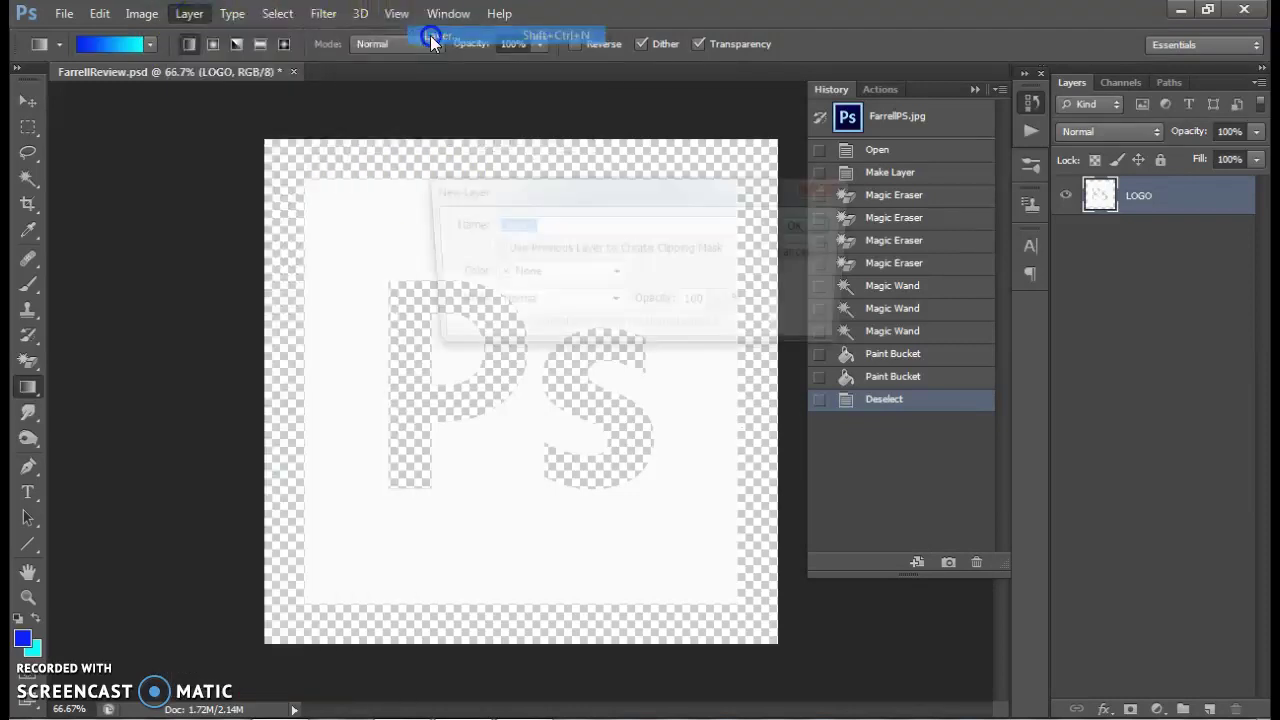
text(Graie)
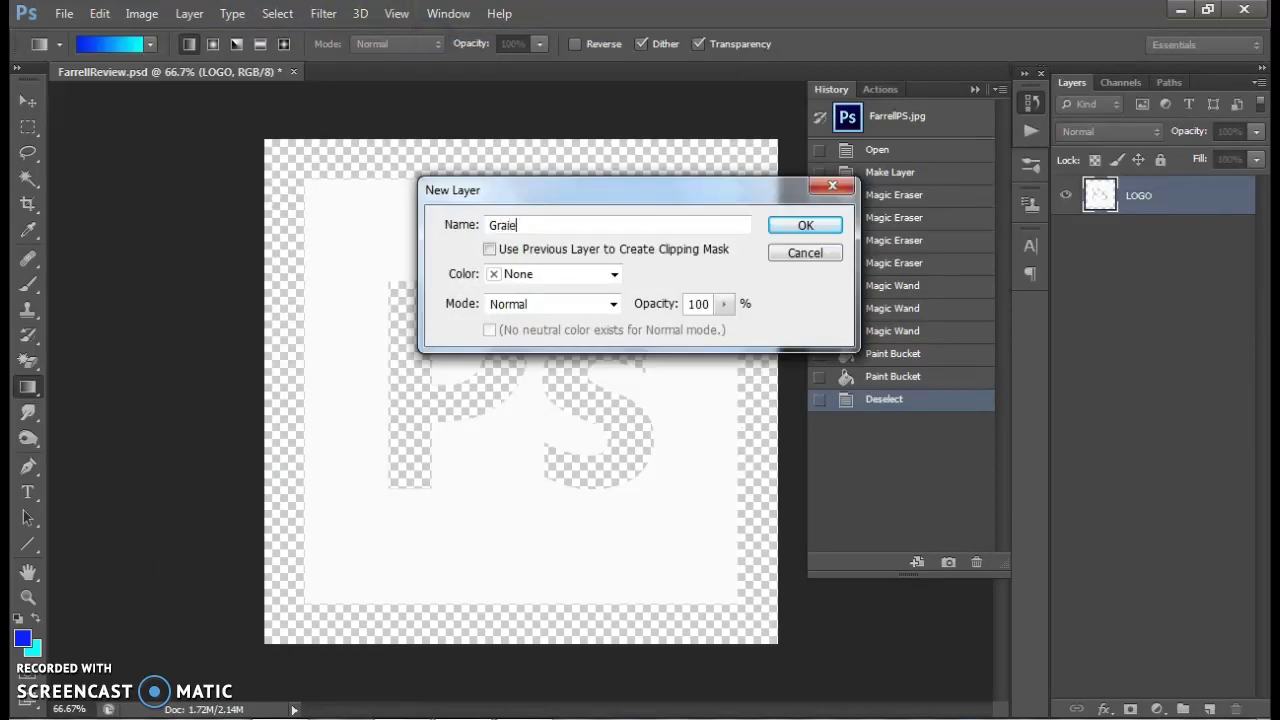
text(nt)
key(Return)
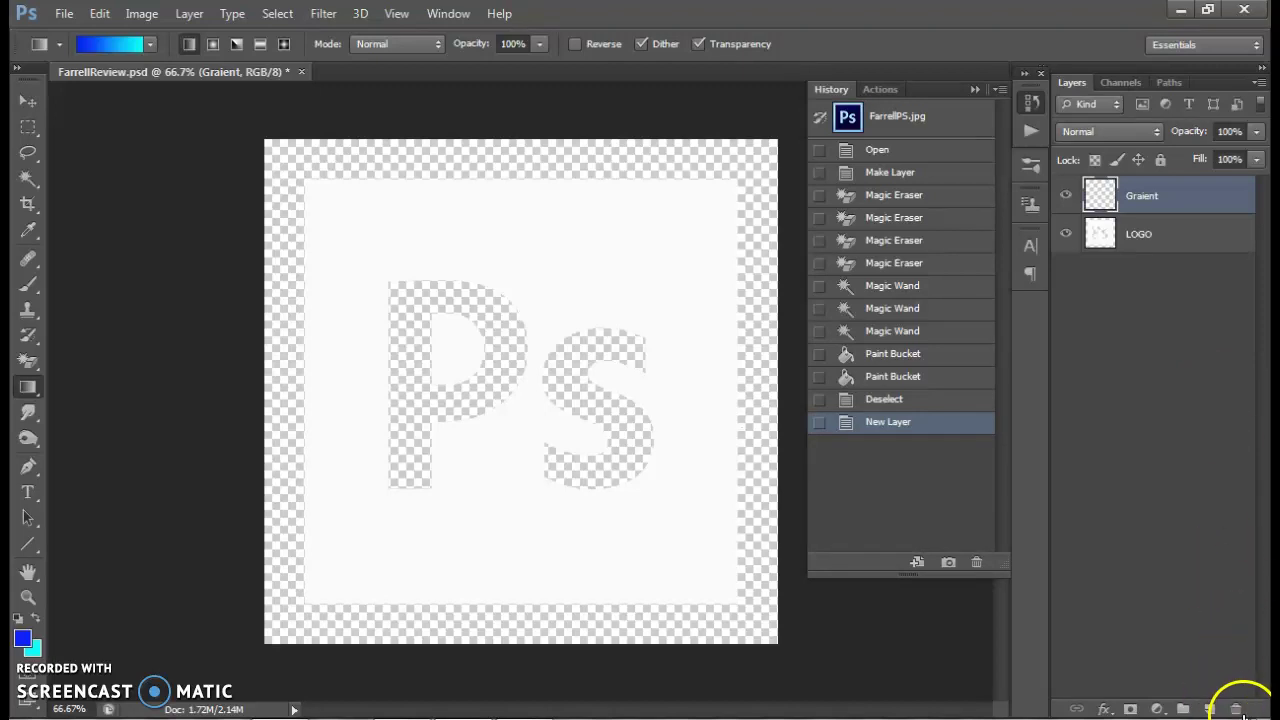
click(1145, 198)
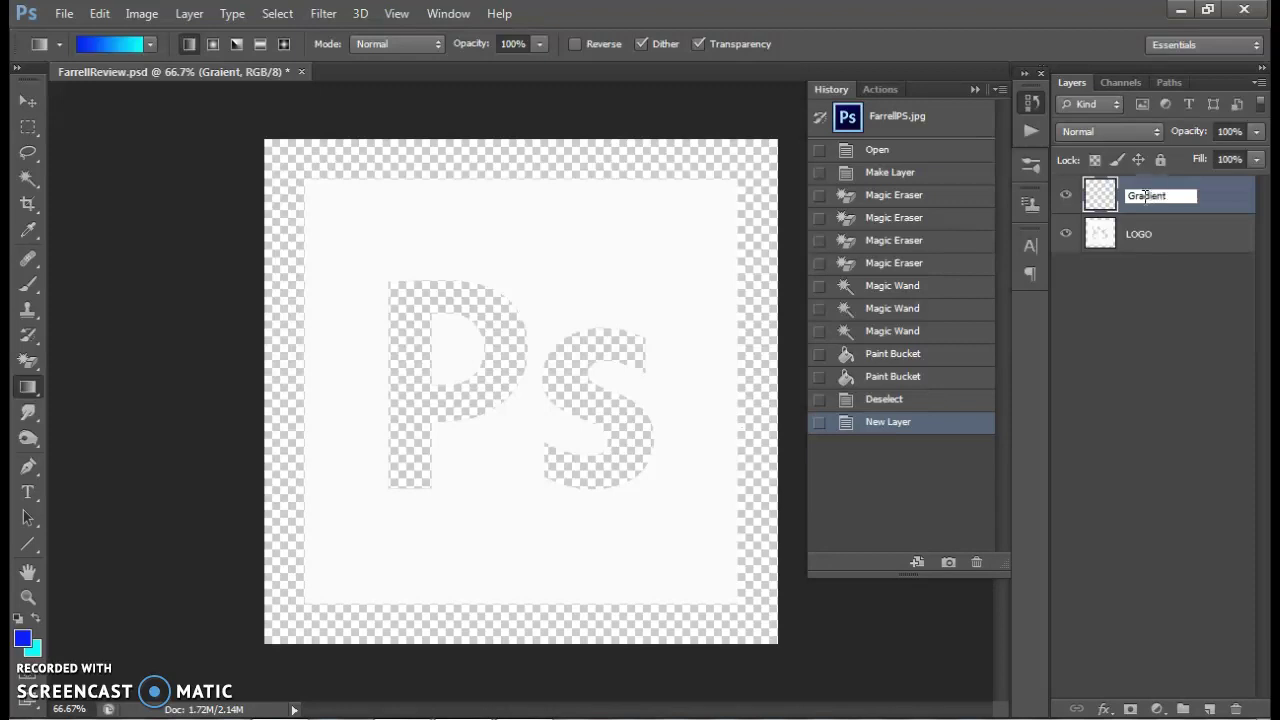
key(Return)
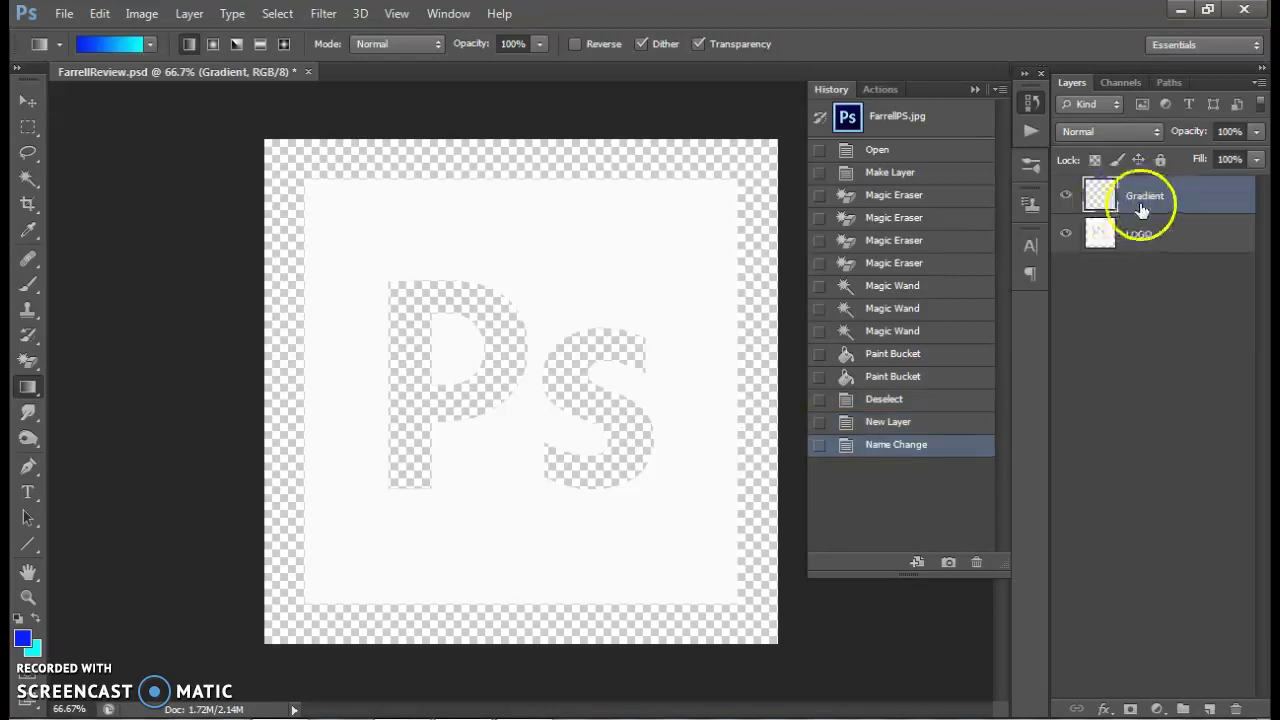
Fill the canvas with a top-to-bottom blue-to-cyan gradient and move the Gradient layer beneath LOGO
drag(484, 142, 486, 674)
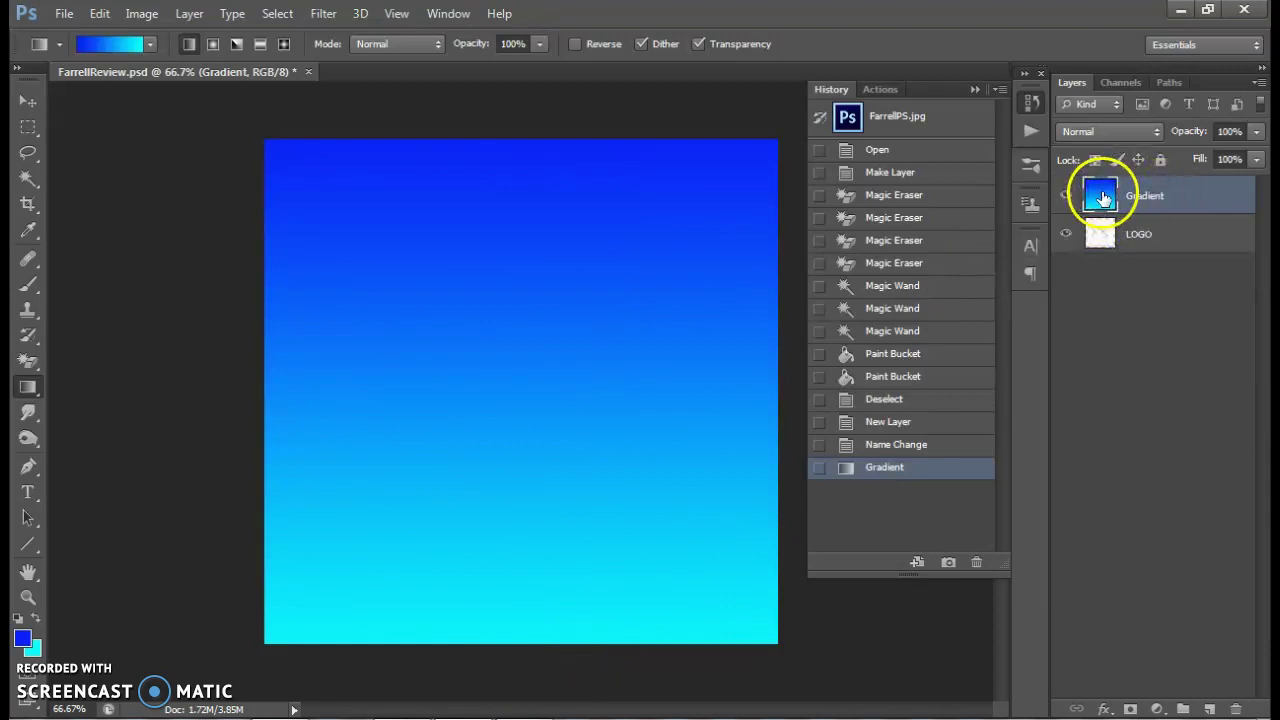
click(1202, 197)
drag(1202, 197, 1218, 267)
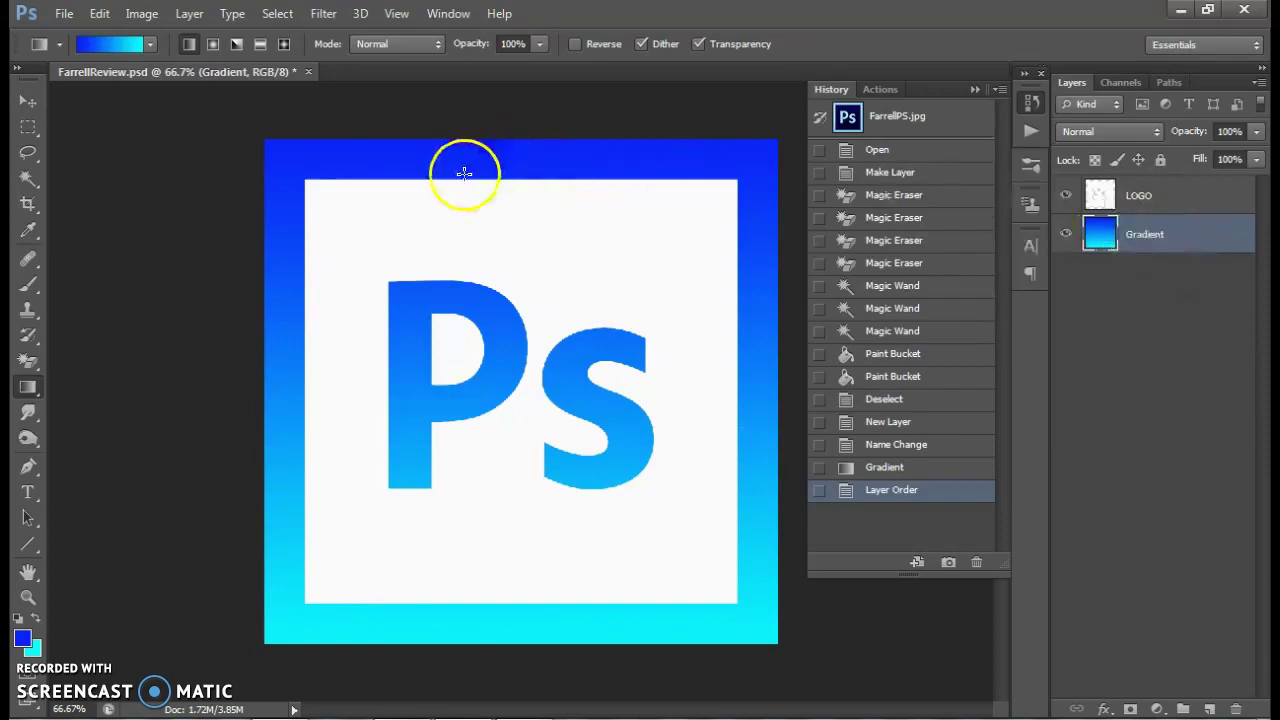
With LOGO hidden, redraw a full vertical blue-to-cyan gradient, show LOGO, then switch to Google Docs
click(1066, 196)
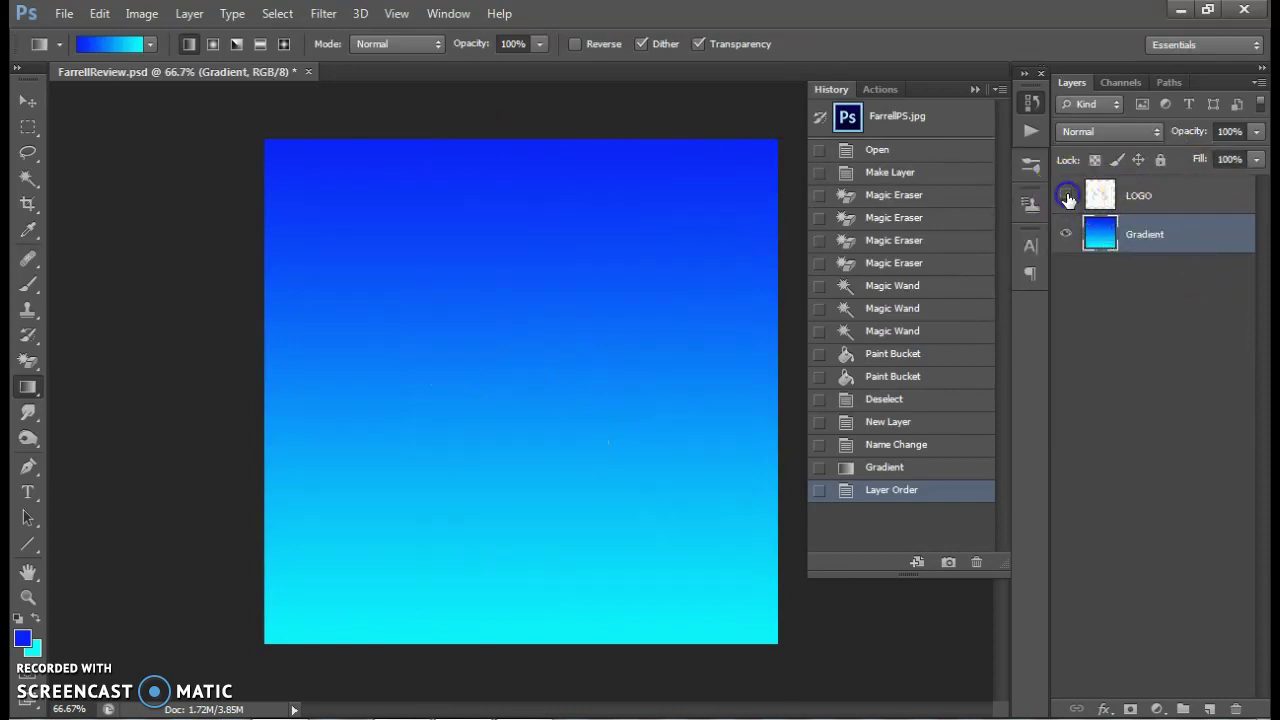
drag(466, 250, 472, 302)
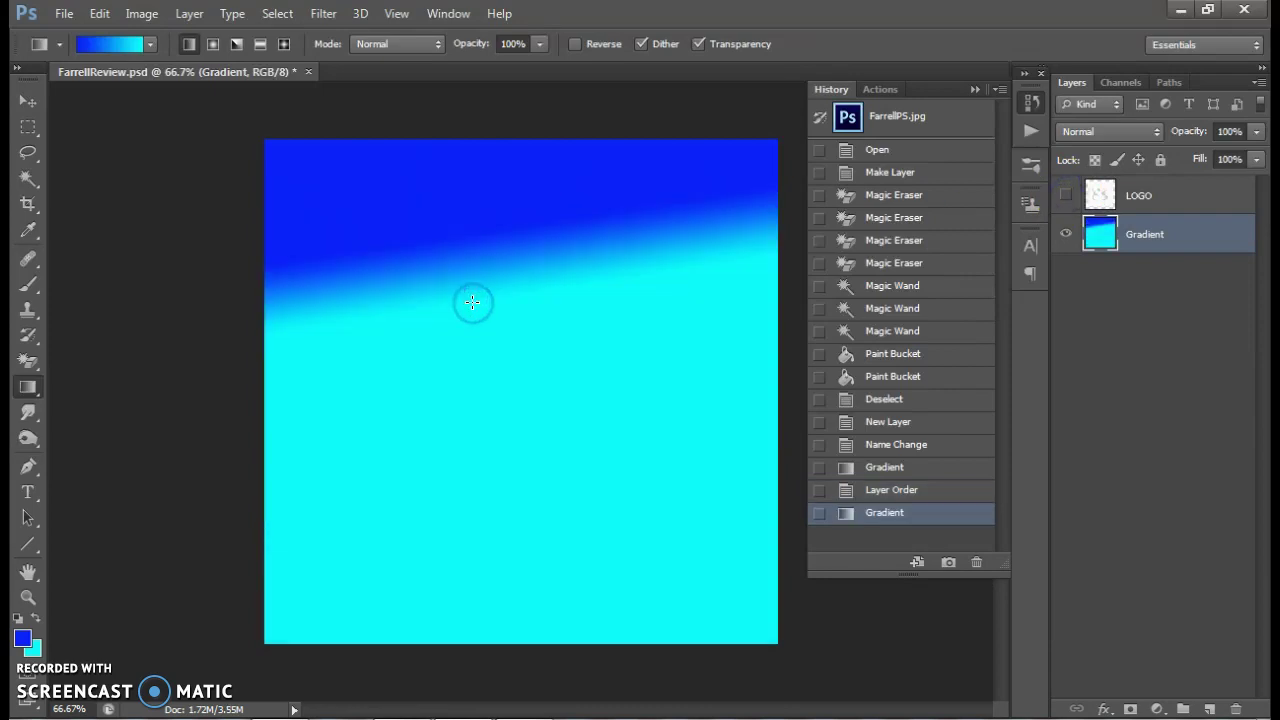
mouse_move(397, 226)
mouse_down()
mouse_move(451, 227)
mouse_move(514, 294)
mouse_up()
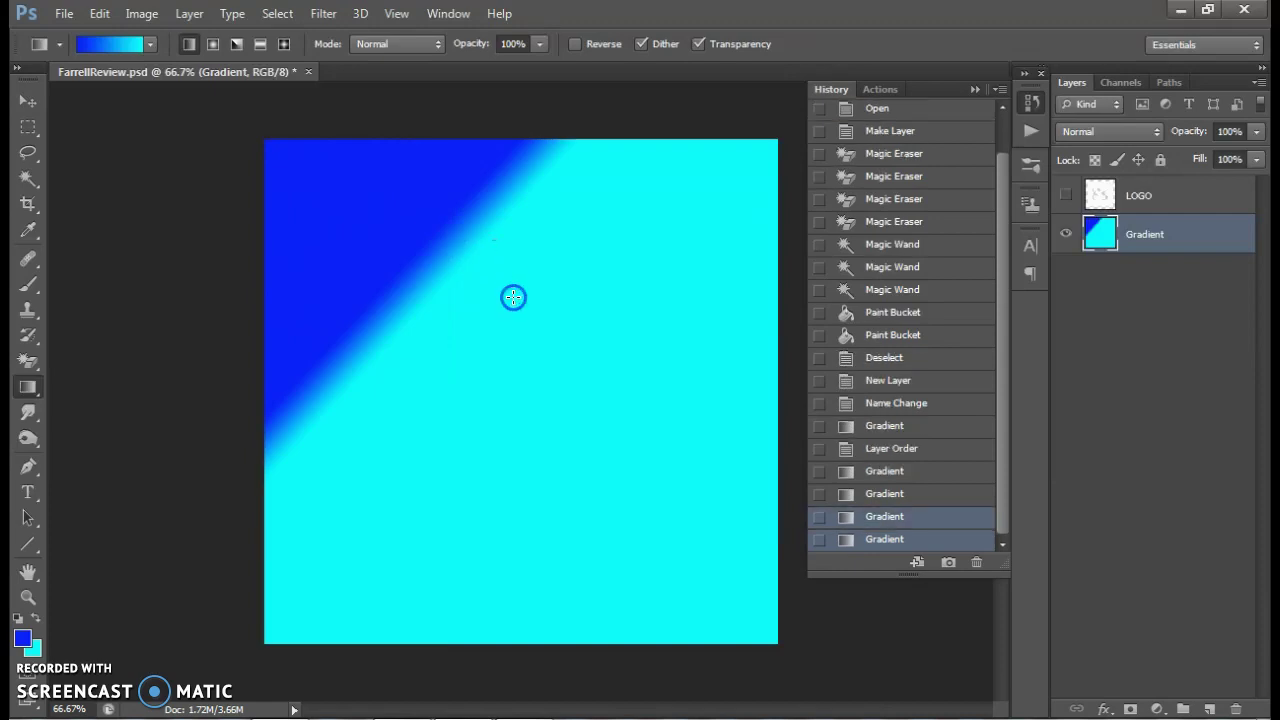
drag(523, 155, 519, 644)
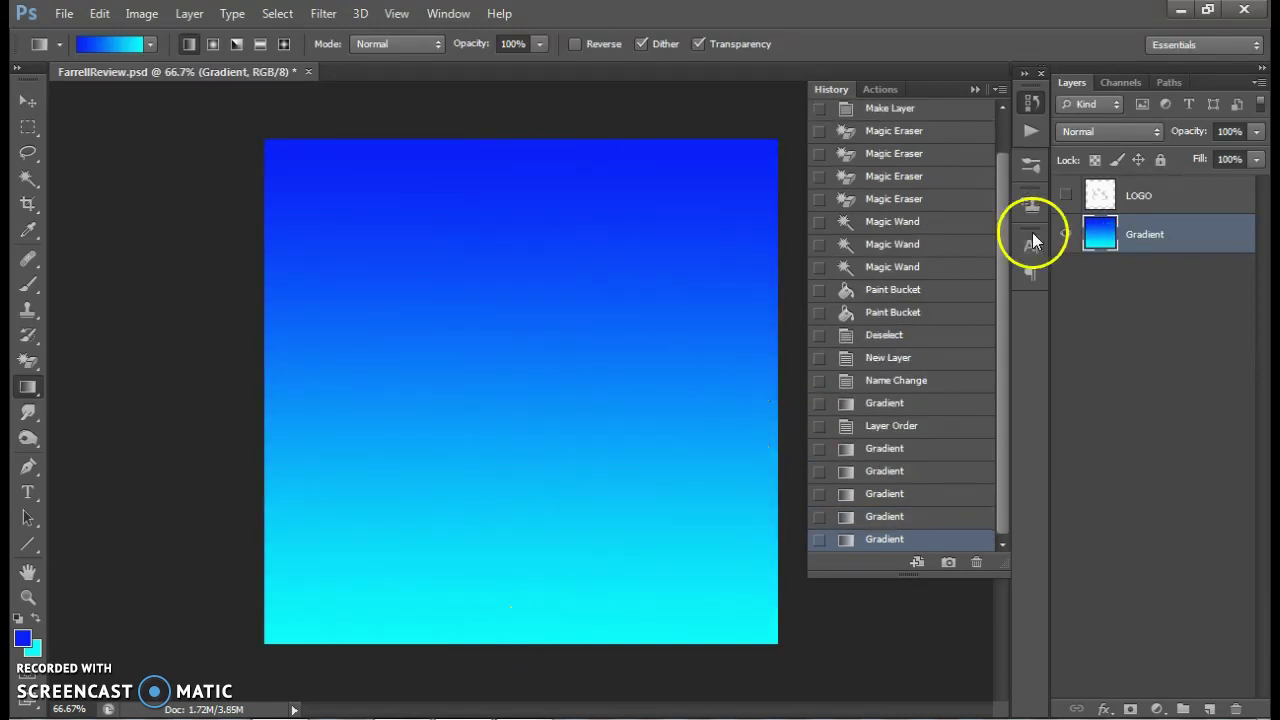
click(1066, 195)
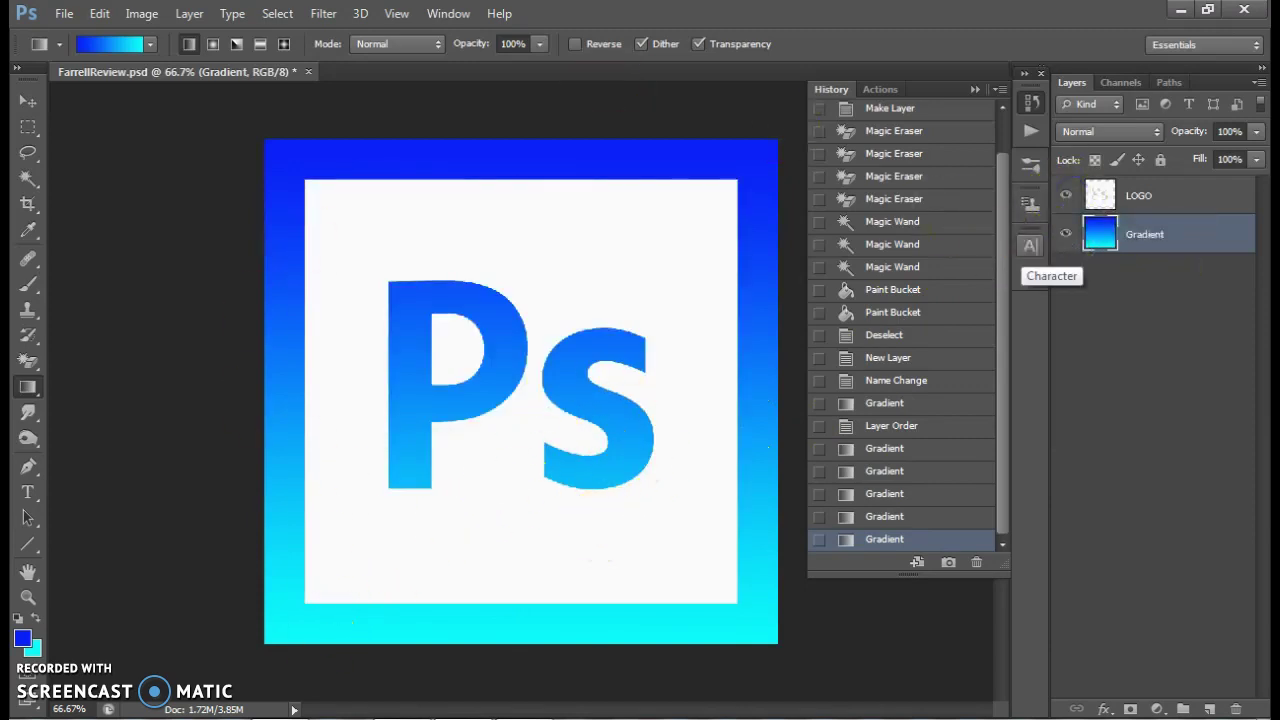
key(alt+Tab)
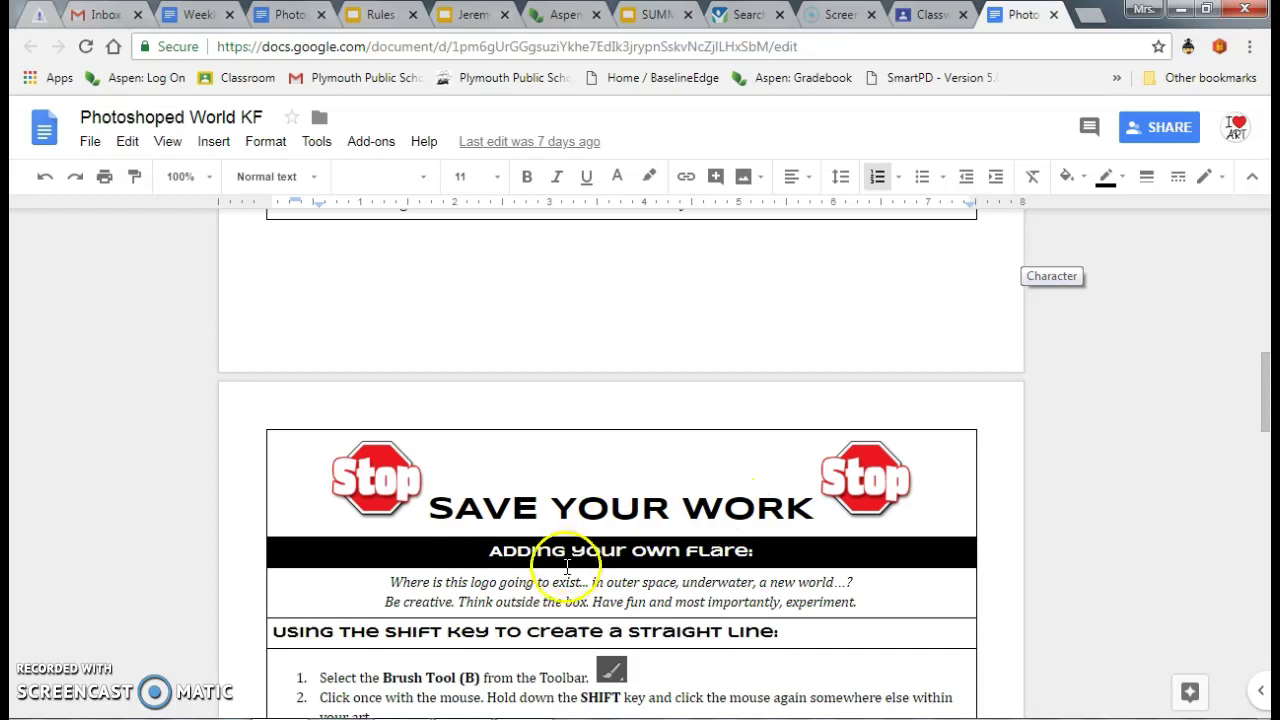
Scroll the instructions document back to page 1, then return to Photoshop
scroll(560, 545, down, 1)
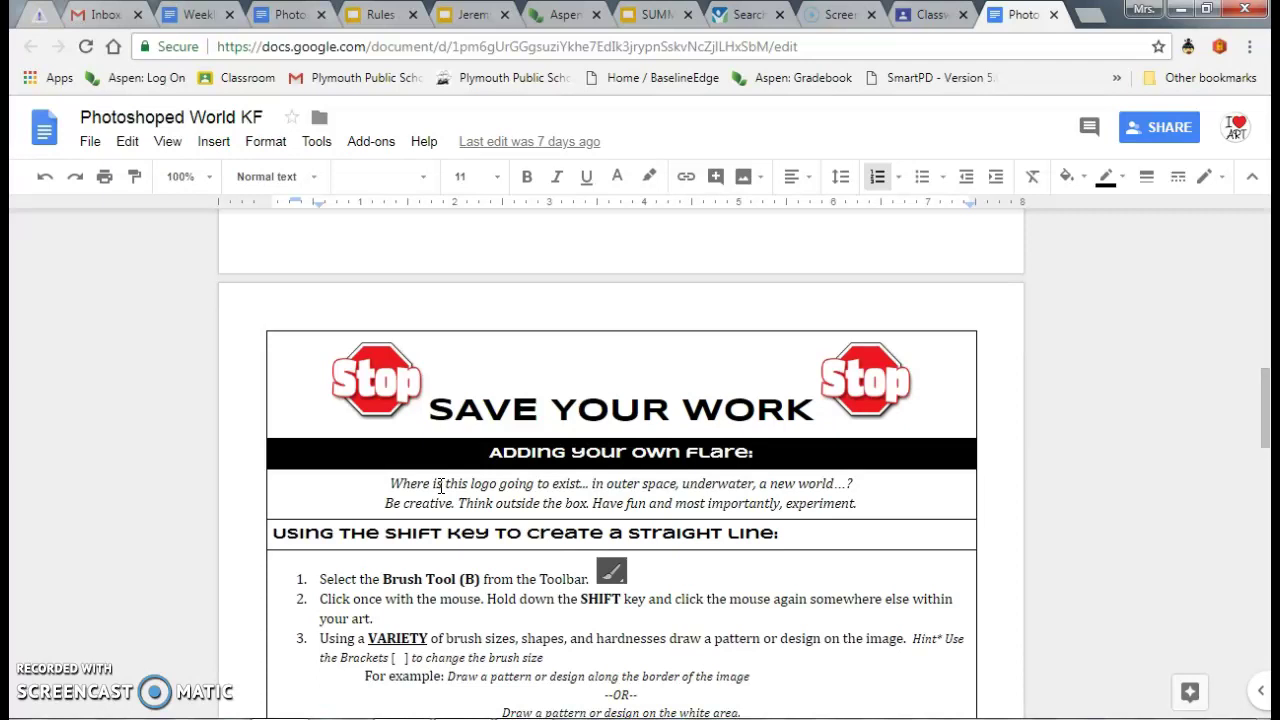
click(547, 507)
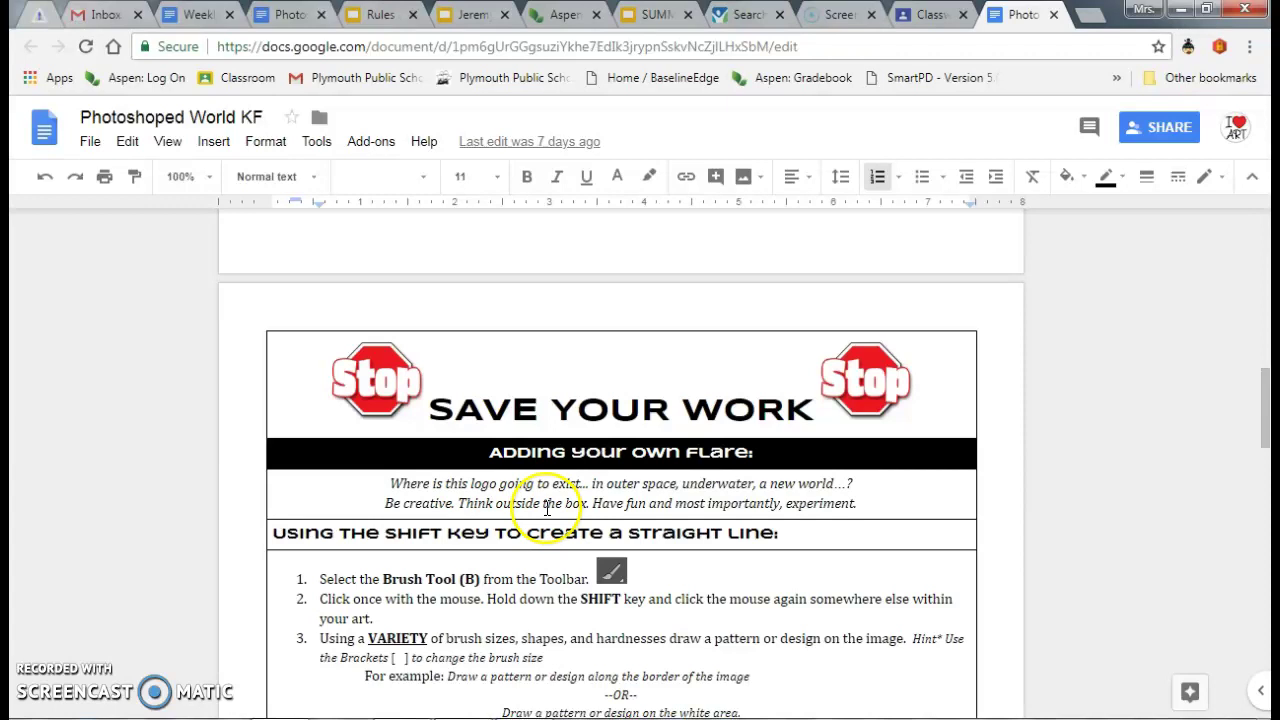
scroll(547, 507, up, 10)
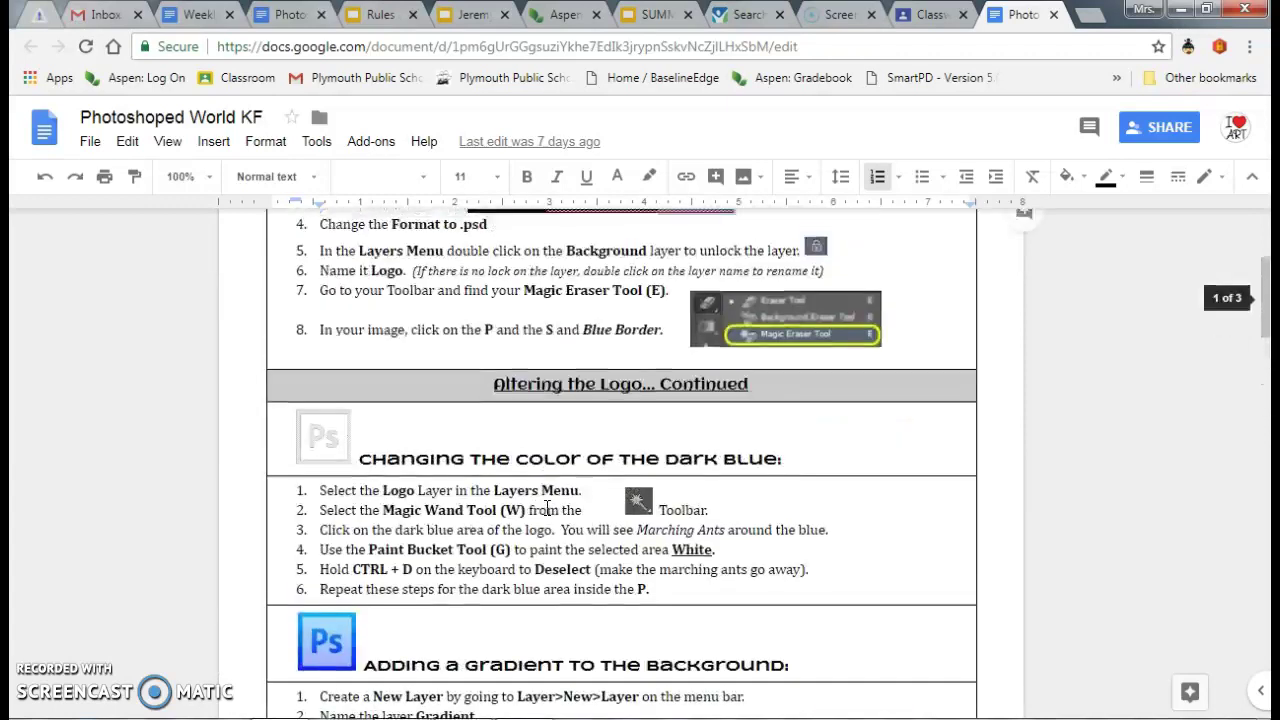
click(537, 481)
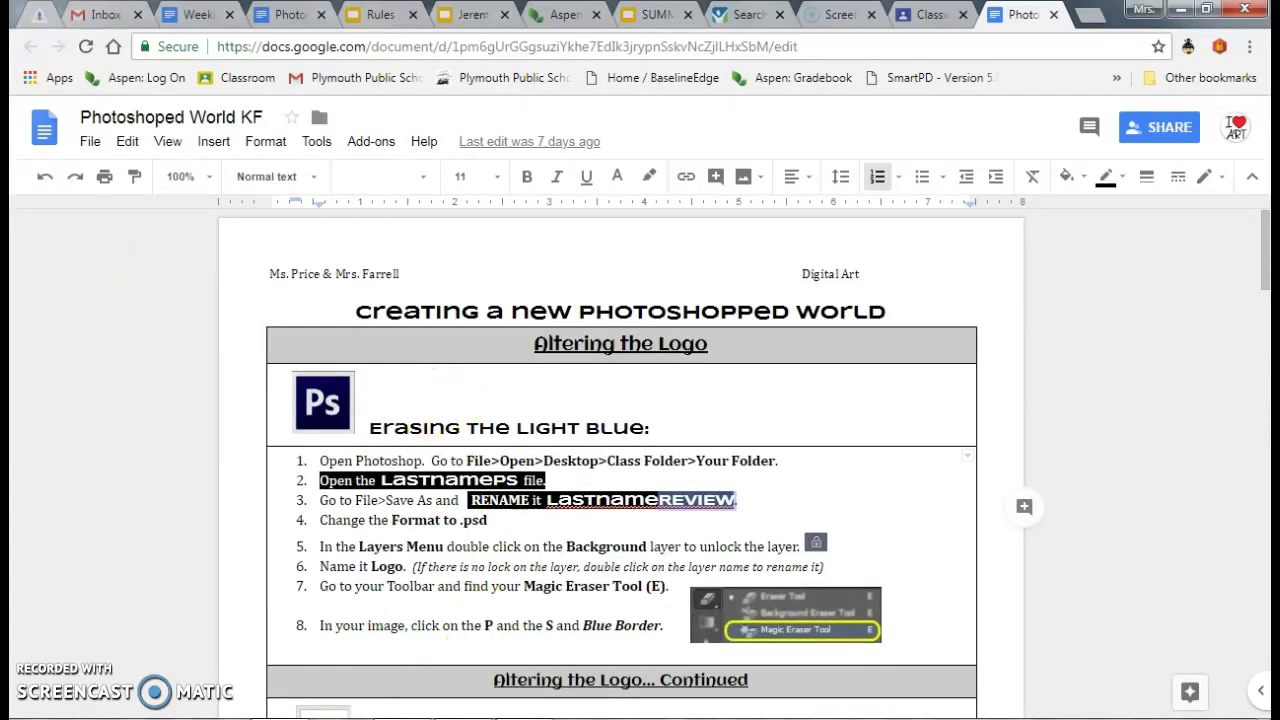
key(alt+Tab)
Save as FarrellReview in Photoshop format, replacing the existing FarrellReview.psd
click(62, 13)
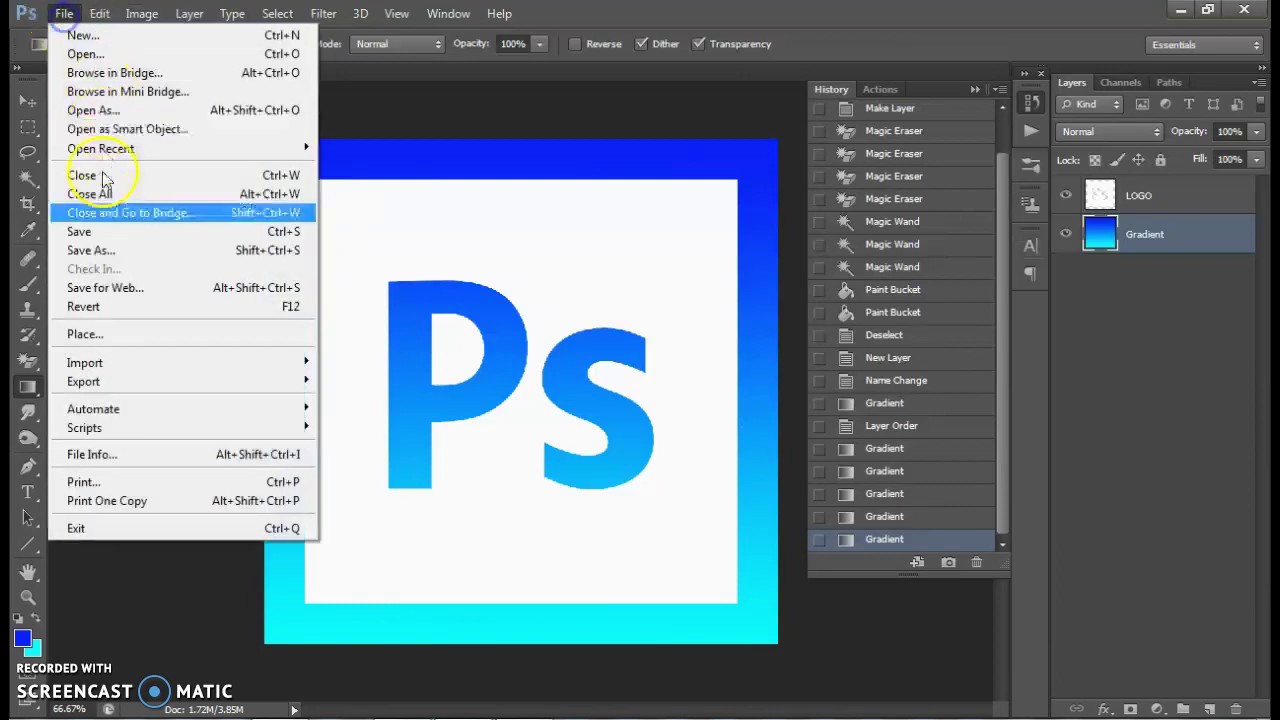
click(100, 249)
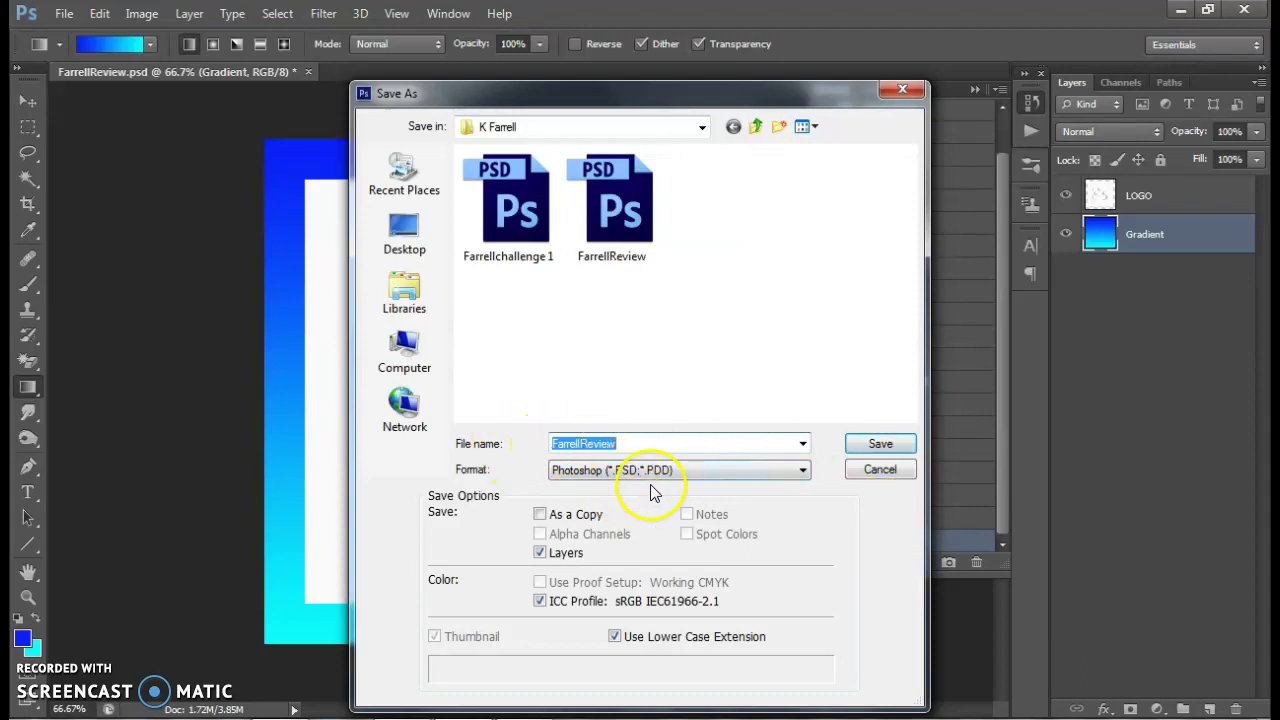
click(880, 443)
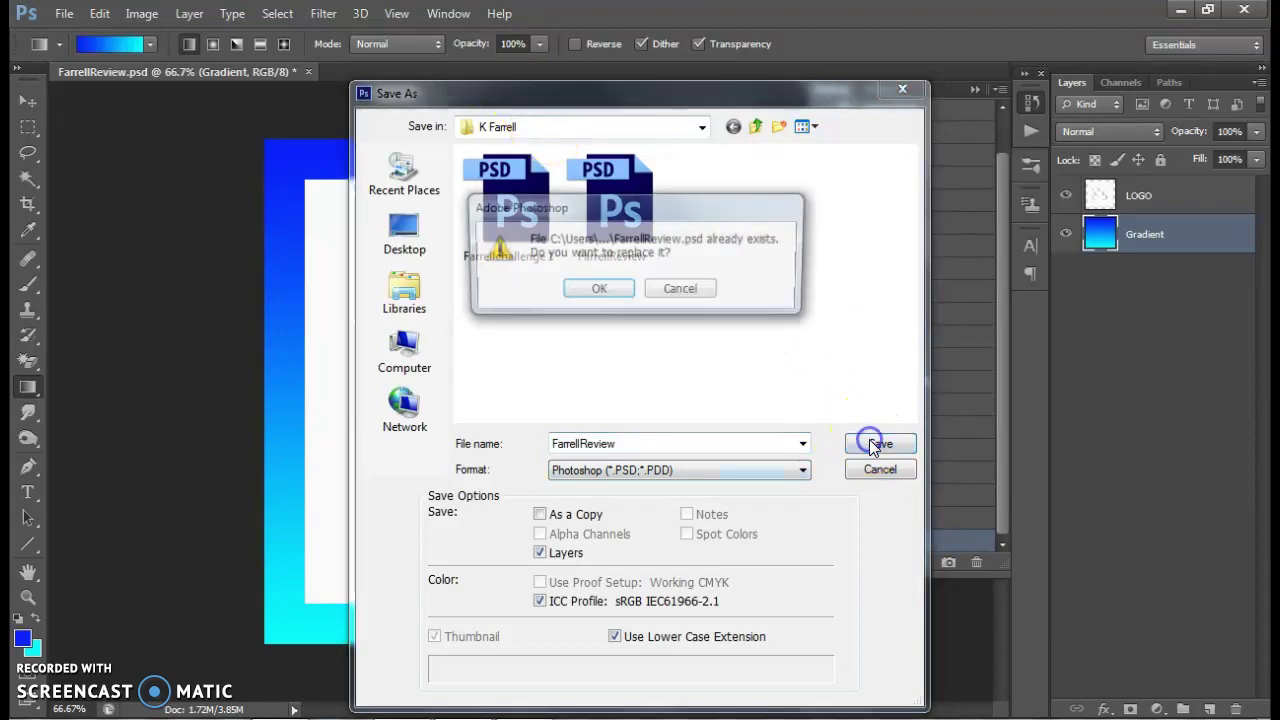
click(595, 291)
click(851, 217)
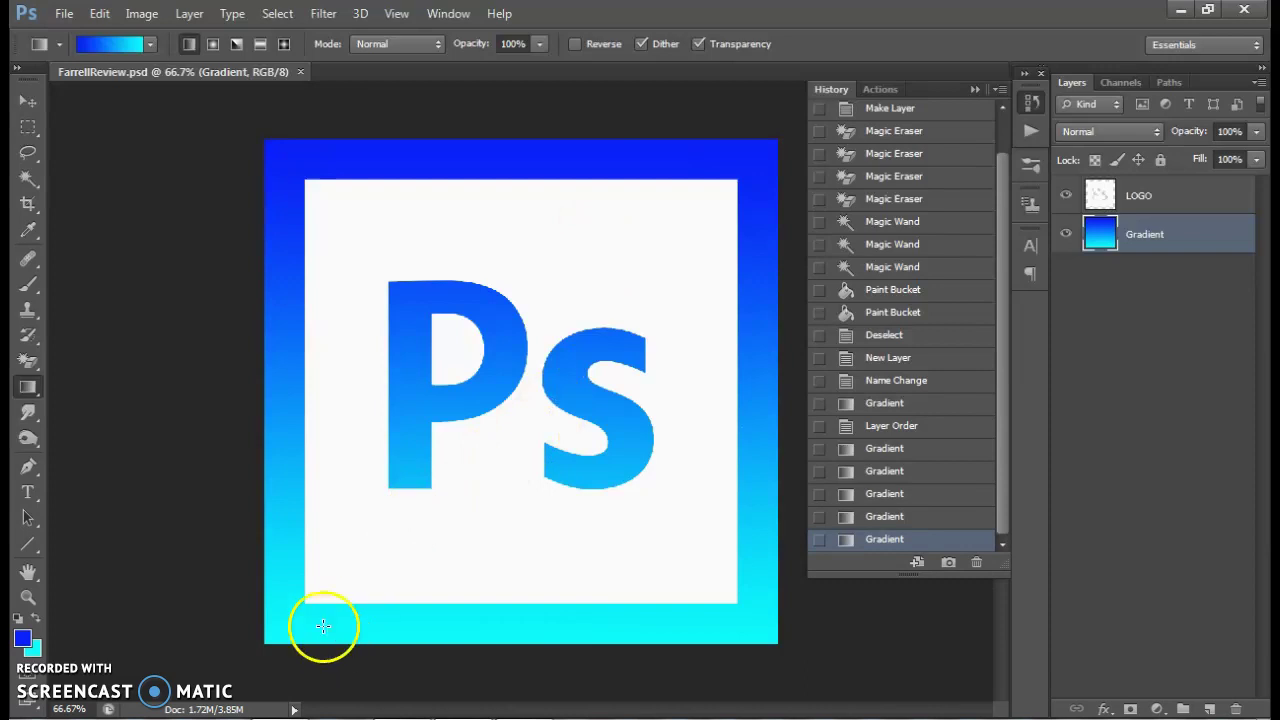
Start a new document with width and height of 8 inches
click(64, 13)
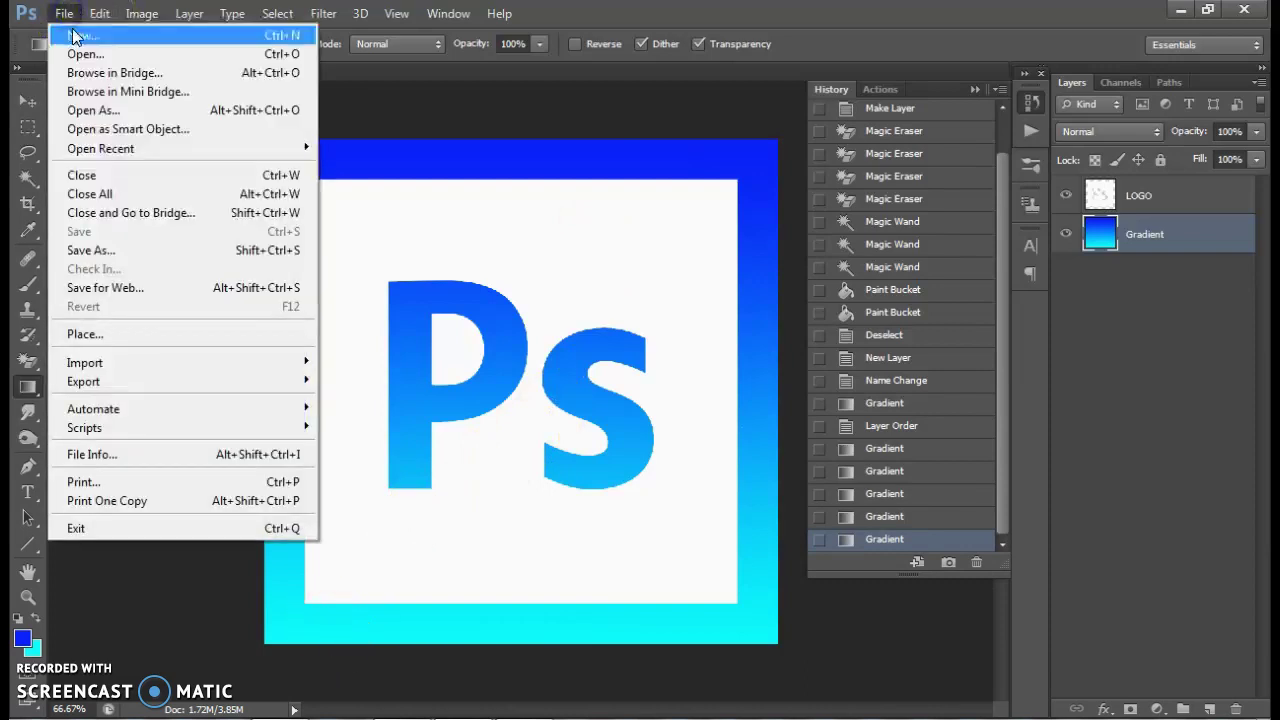
click(72, 28)
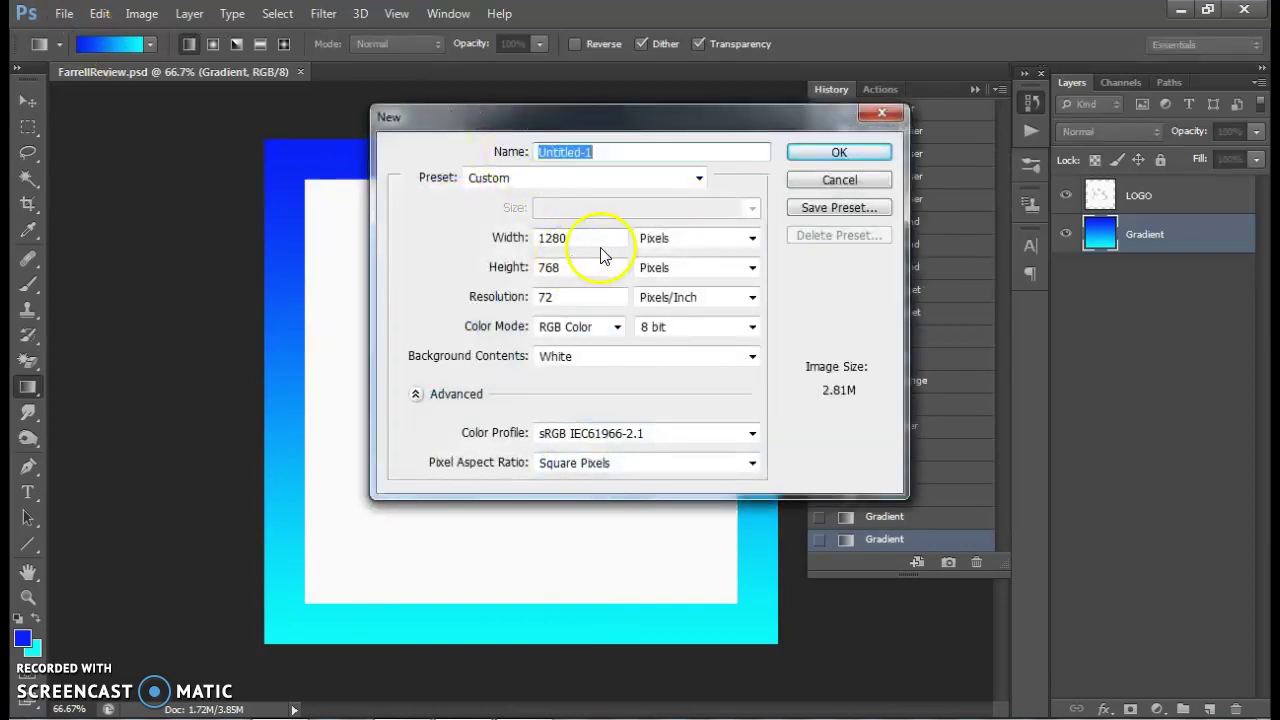
click(511, 238)
click(702, 240)
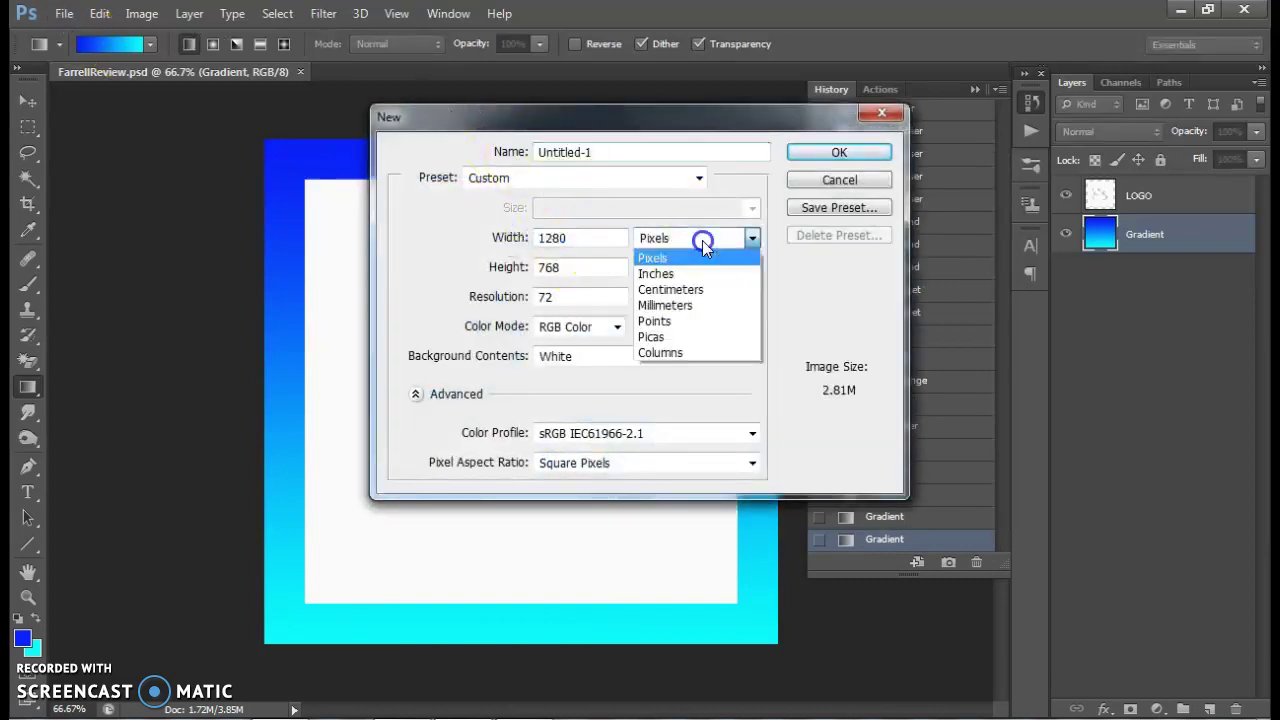
click(703, 274)
click(505, 237)
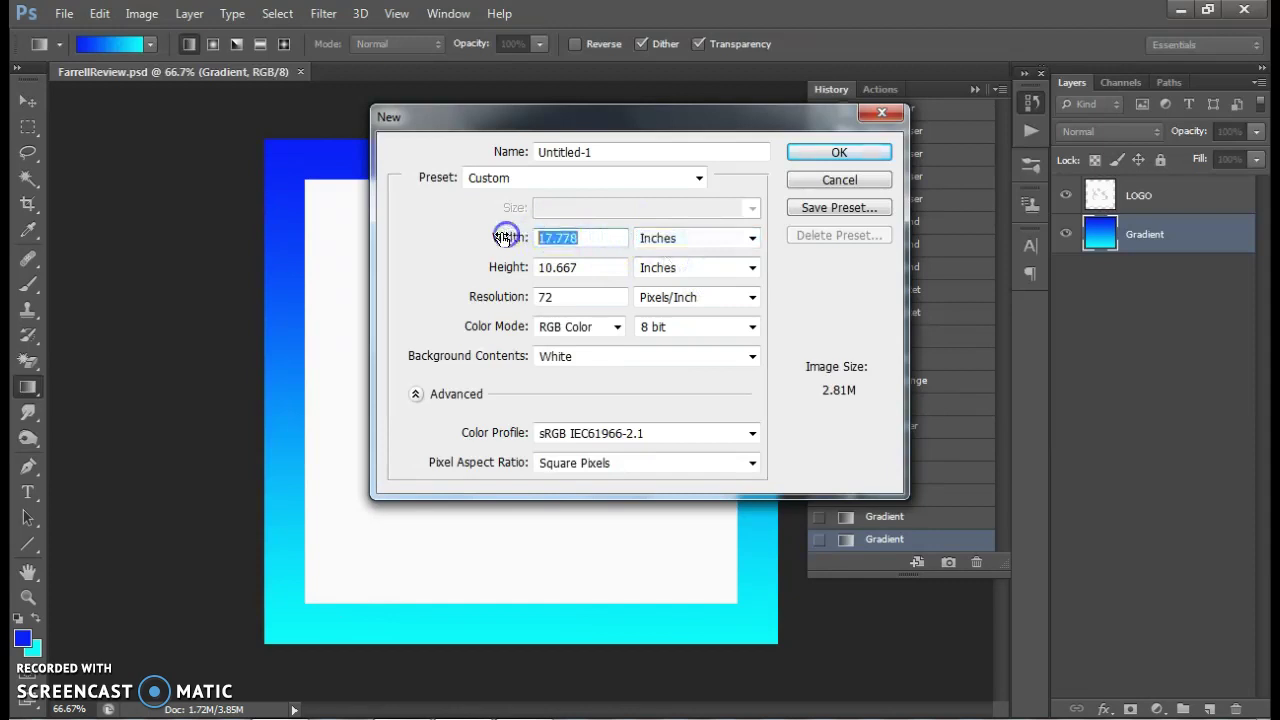
text(8)
key(Tab)
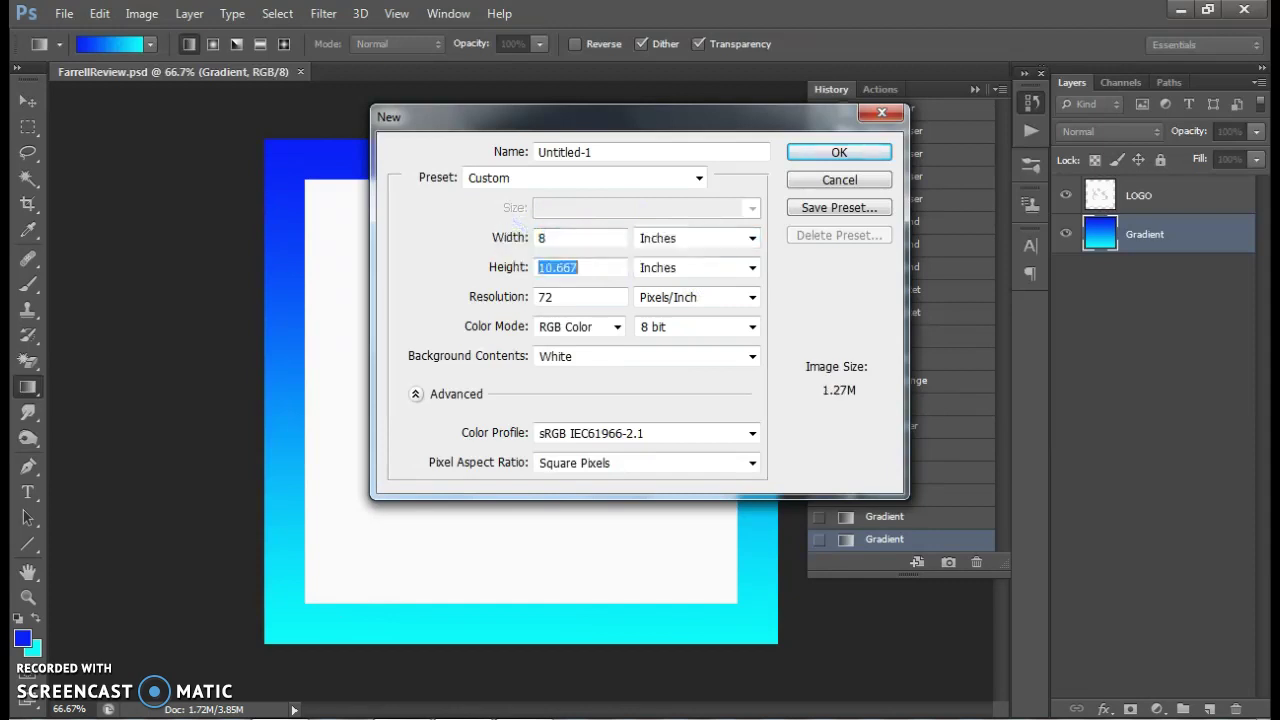
text(8)
key(Tab)
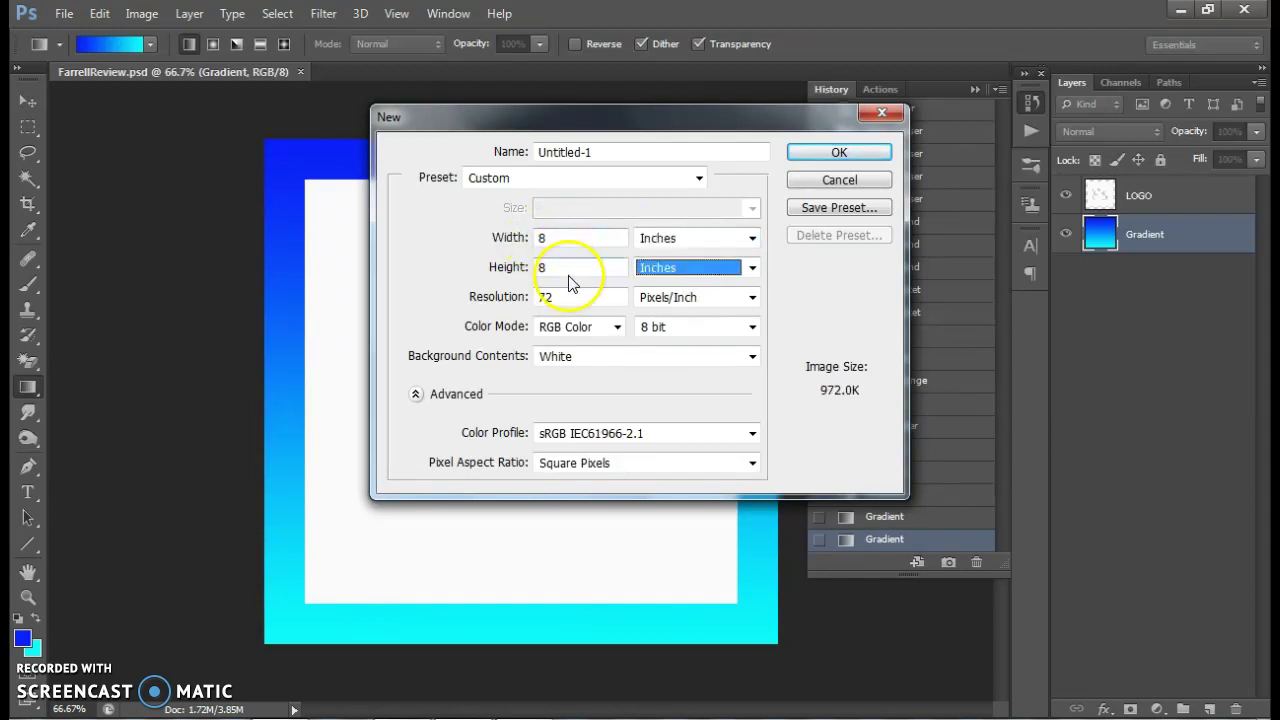
Name the new document 'Farrell Fun File' and create it
click(588, 153)
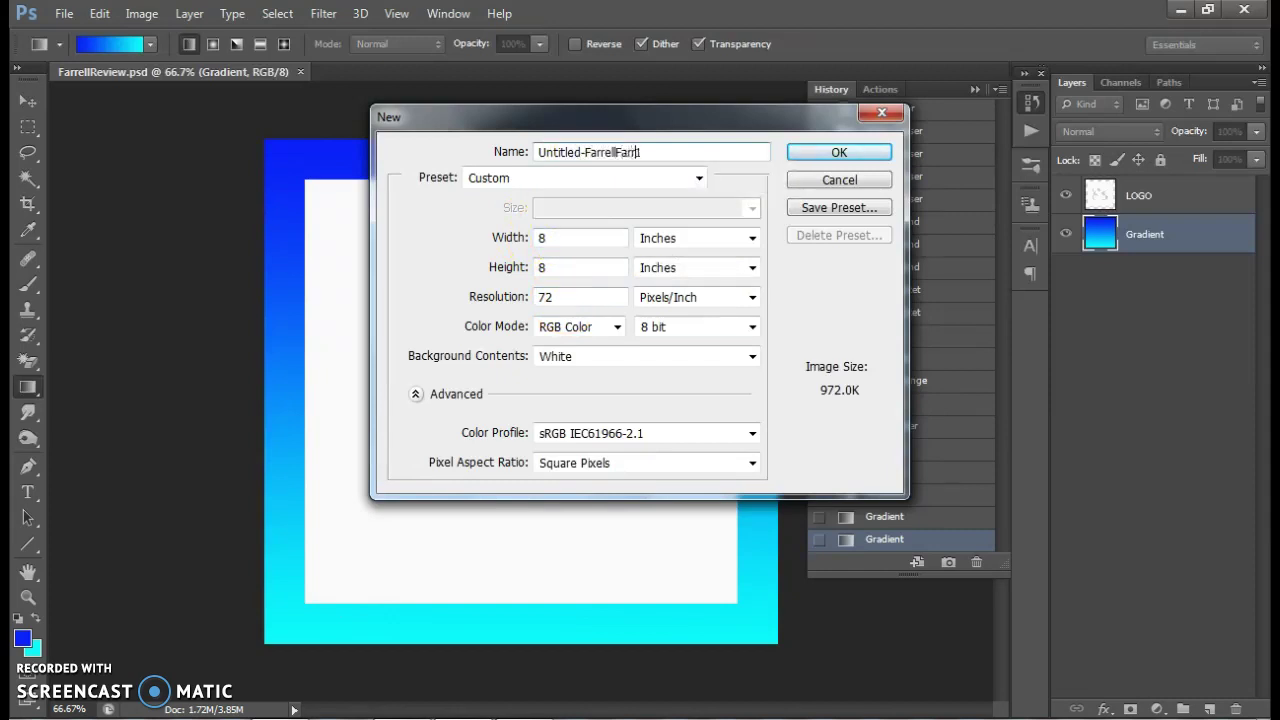
drag(668, 152, 514, 152)
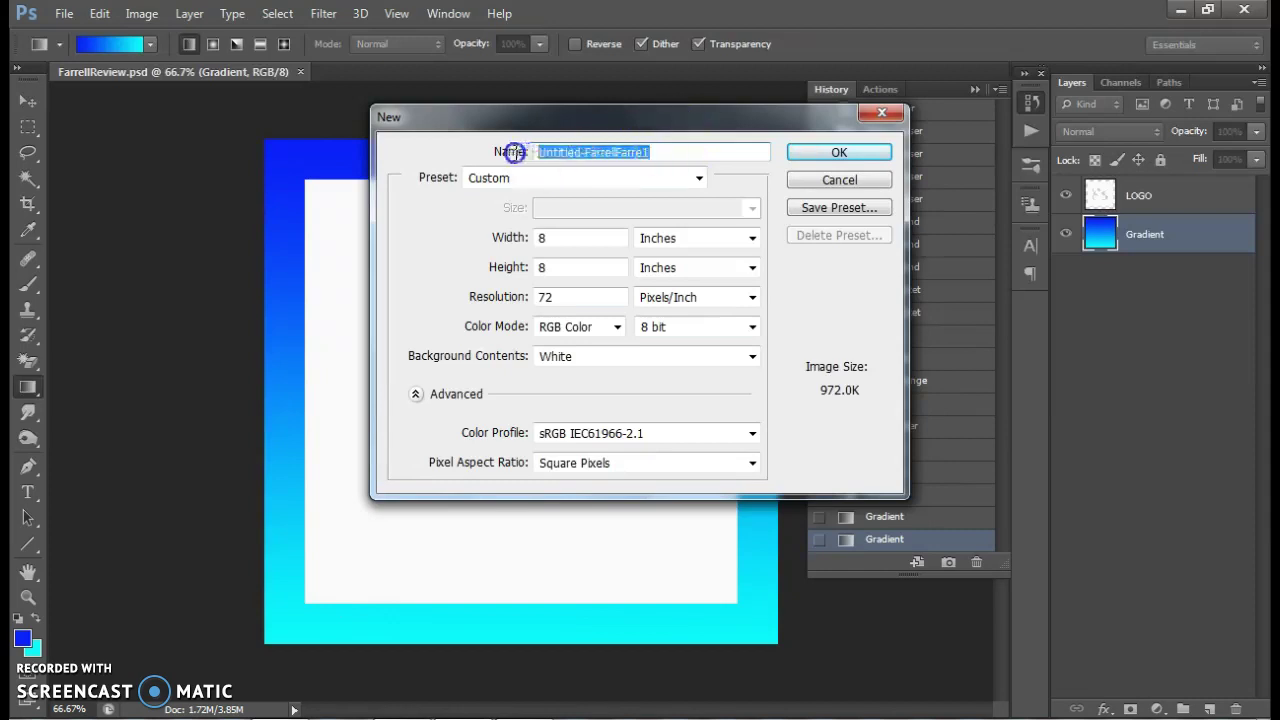
text(Farrell Fun File)
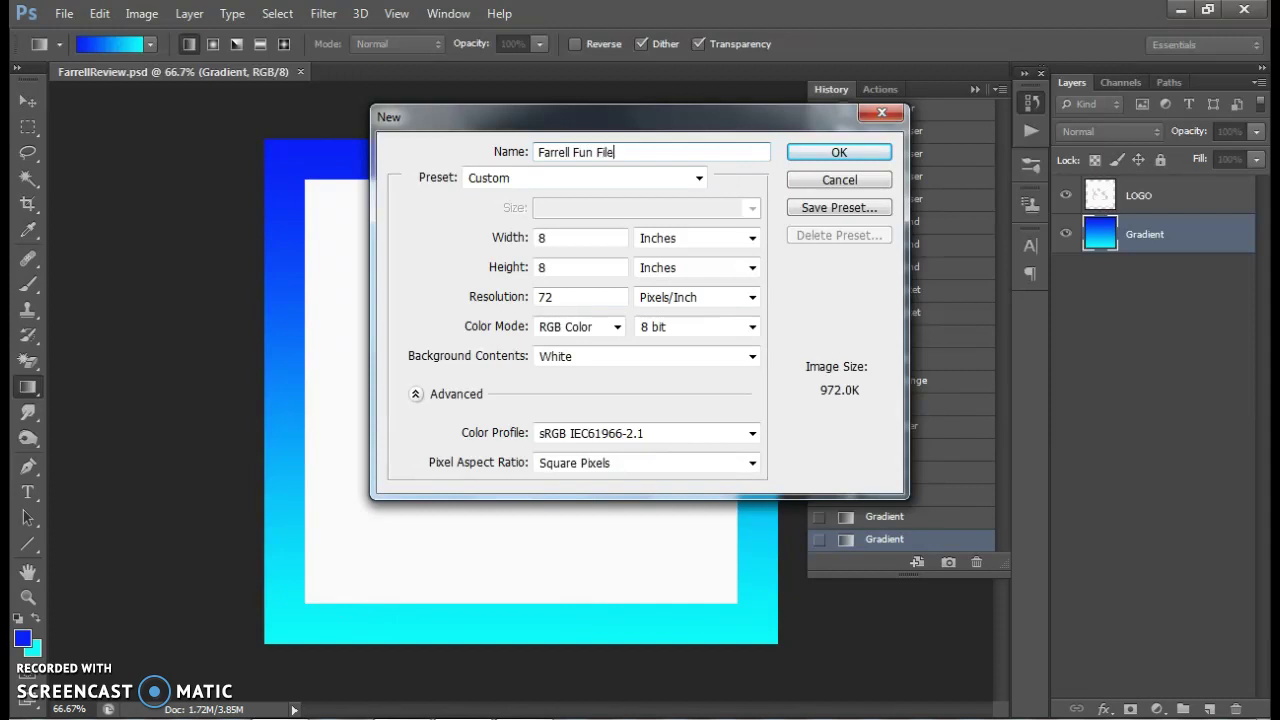
click(835, 152)
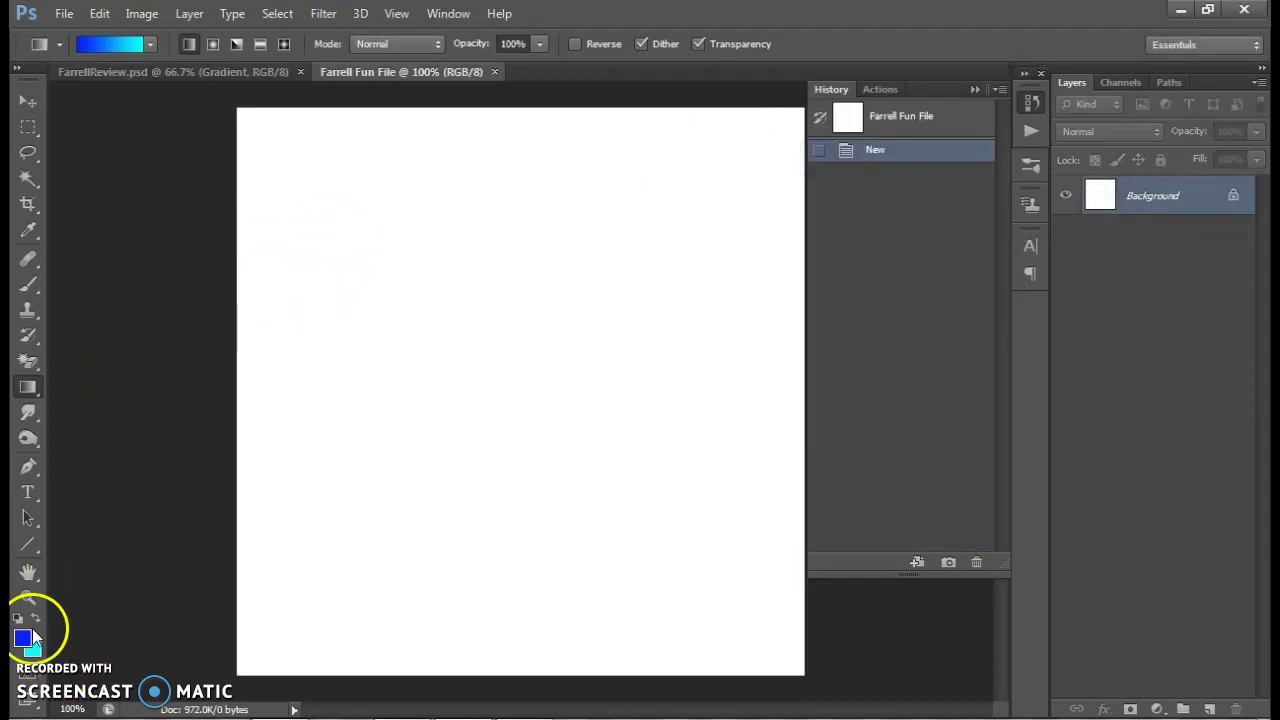
Fill the canvas with a top-to-bottom blue-to-cyan gradient and add a new Layer 1
drag(385, 105, 412, 579)
click(189, 13)
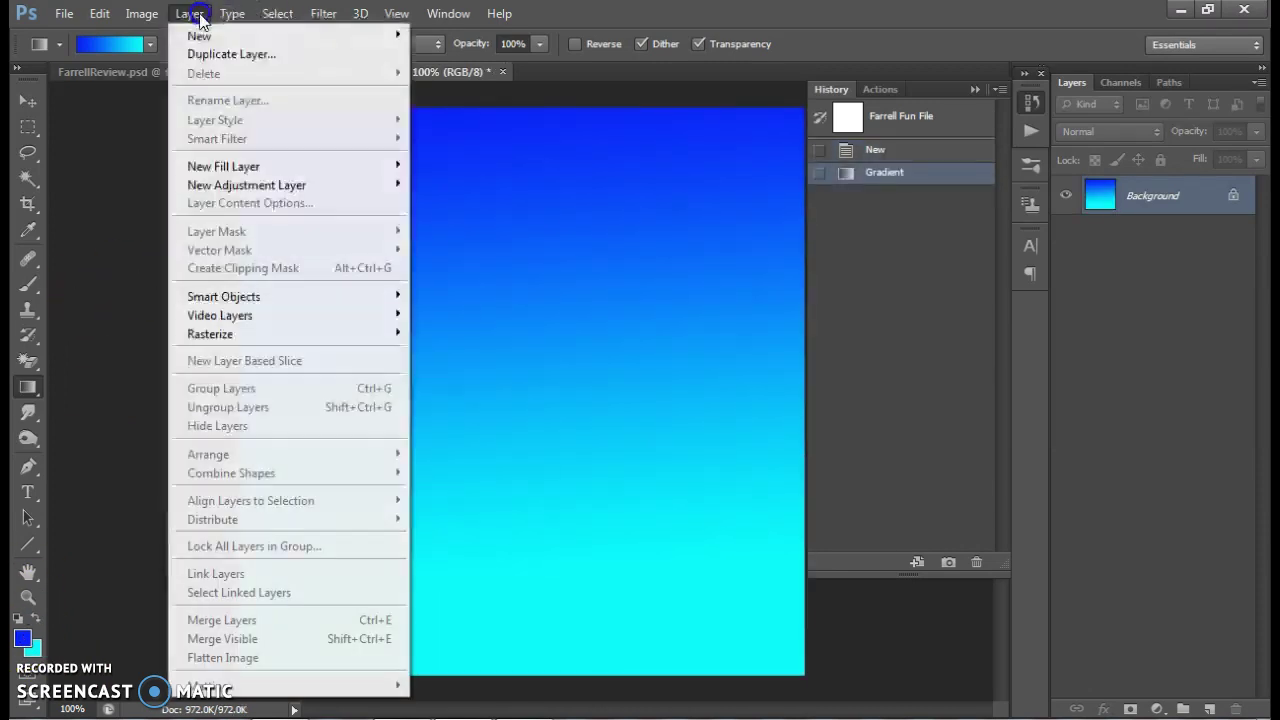
mouse_move(330, 36)
click(447, 36)
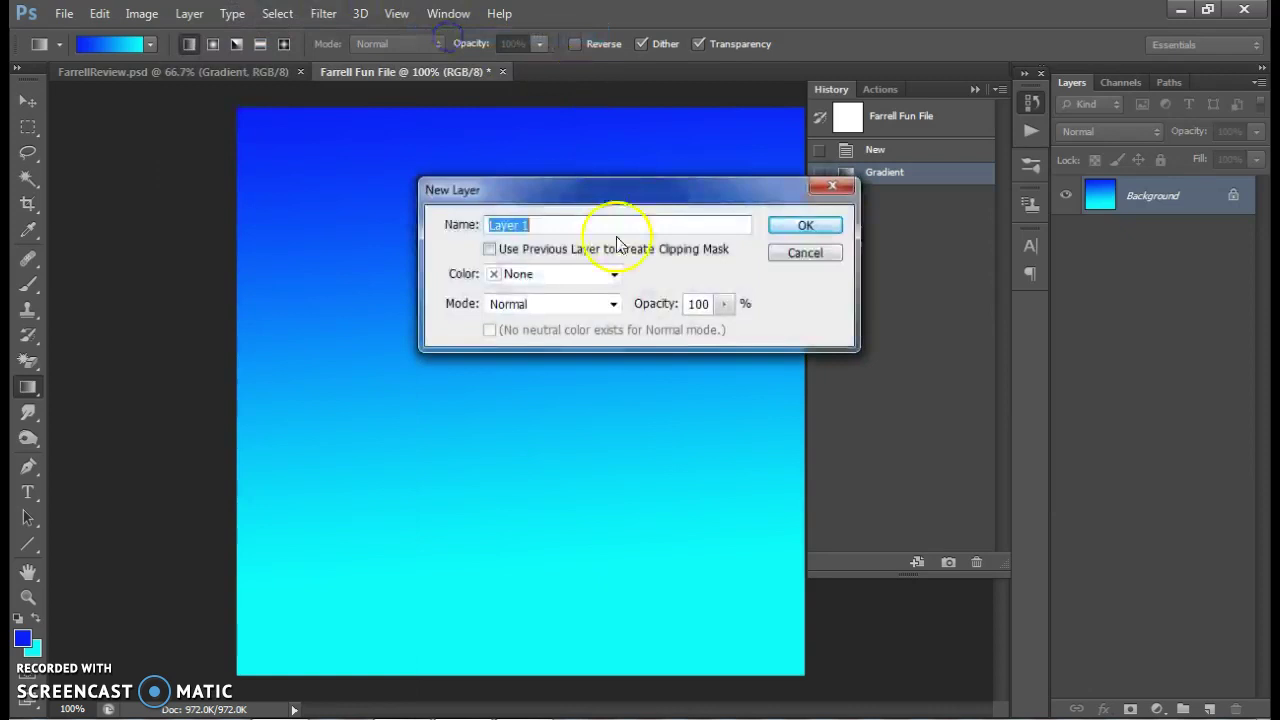
click(808, 223)
Set the foreground to magenta and paint a size-175 brush dot near the top-left
click(28, 230)
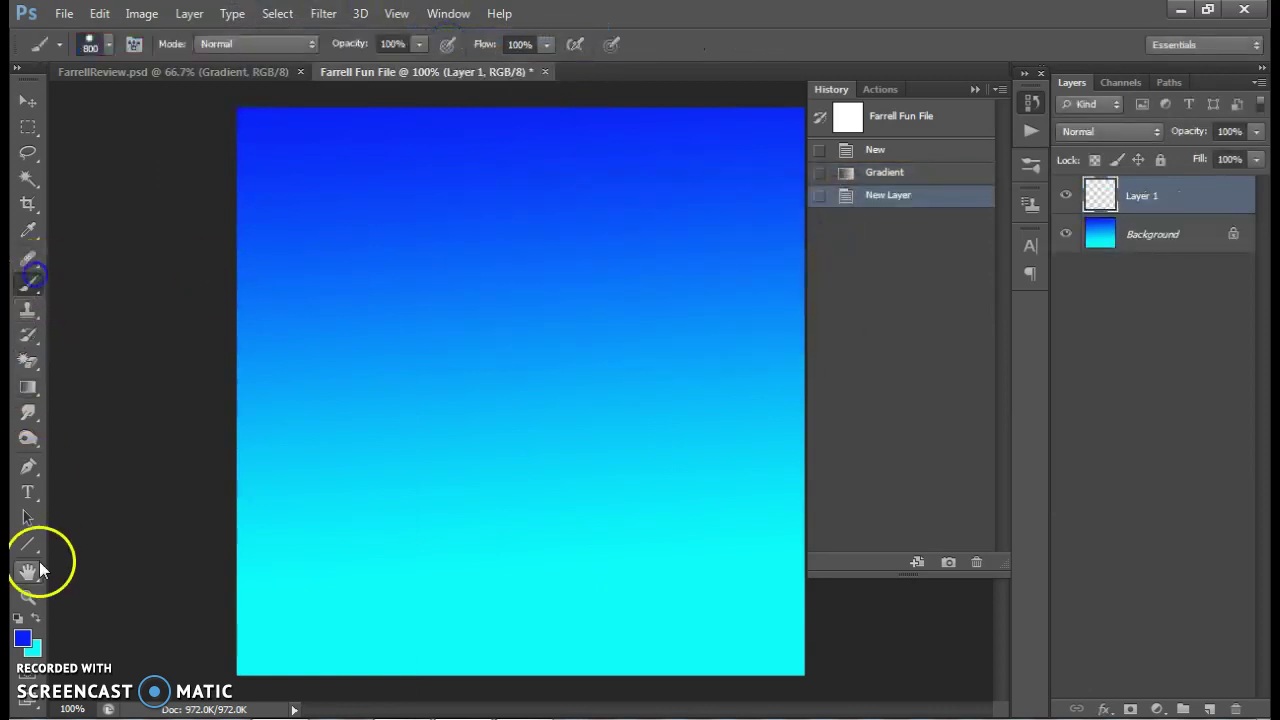
click(22, 637)
click(650, 207)
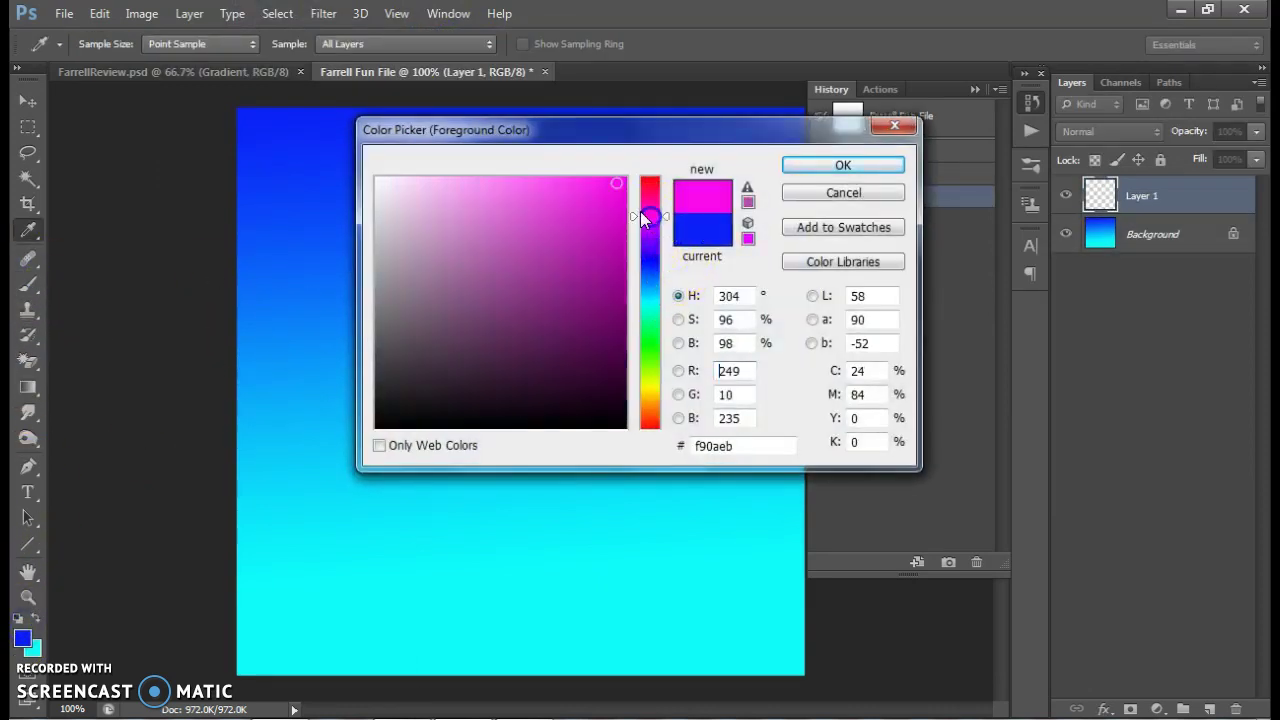
click(805, 165)
key(b)
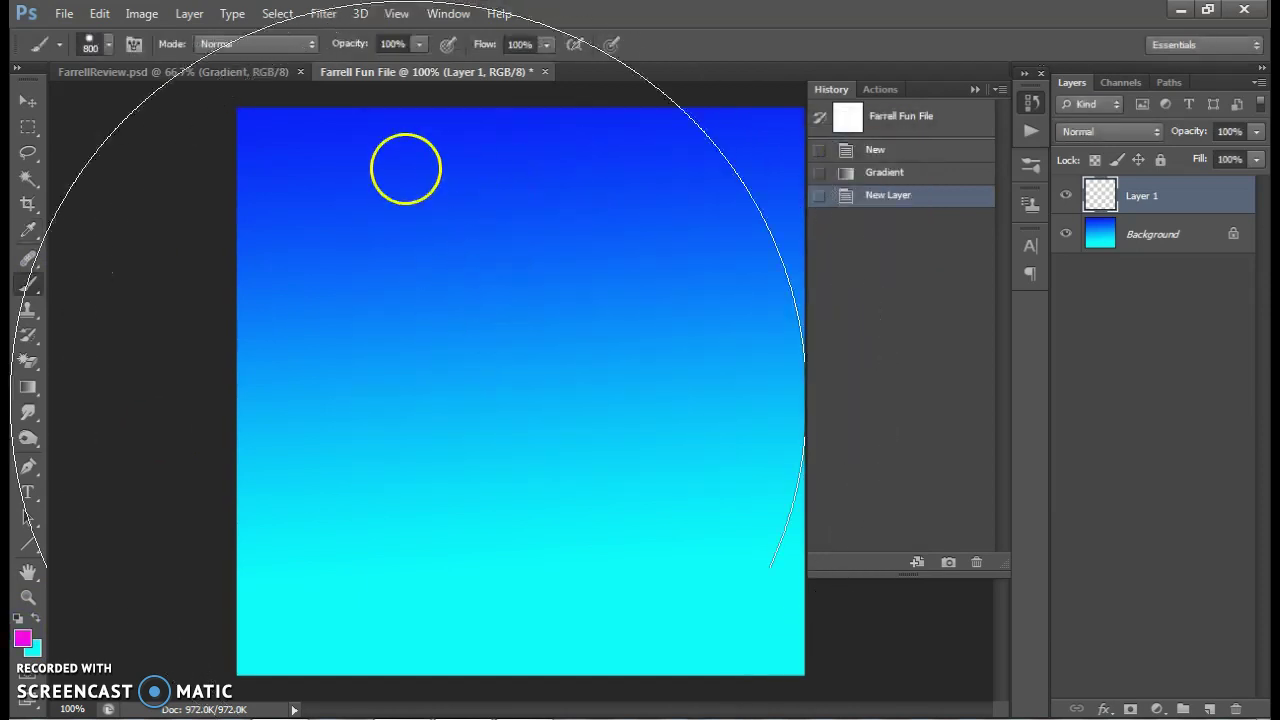
key(bracketleft)
key(bracketleft)
key(bracketleft)
key(bracketleft)
key(bracketleft)
key(bracketleft)
key(bracketleft)
key(bracketleft)
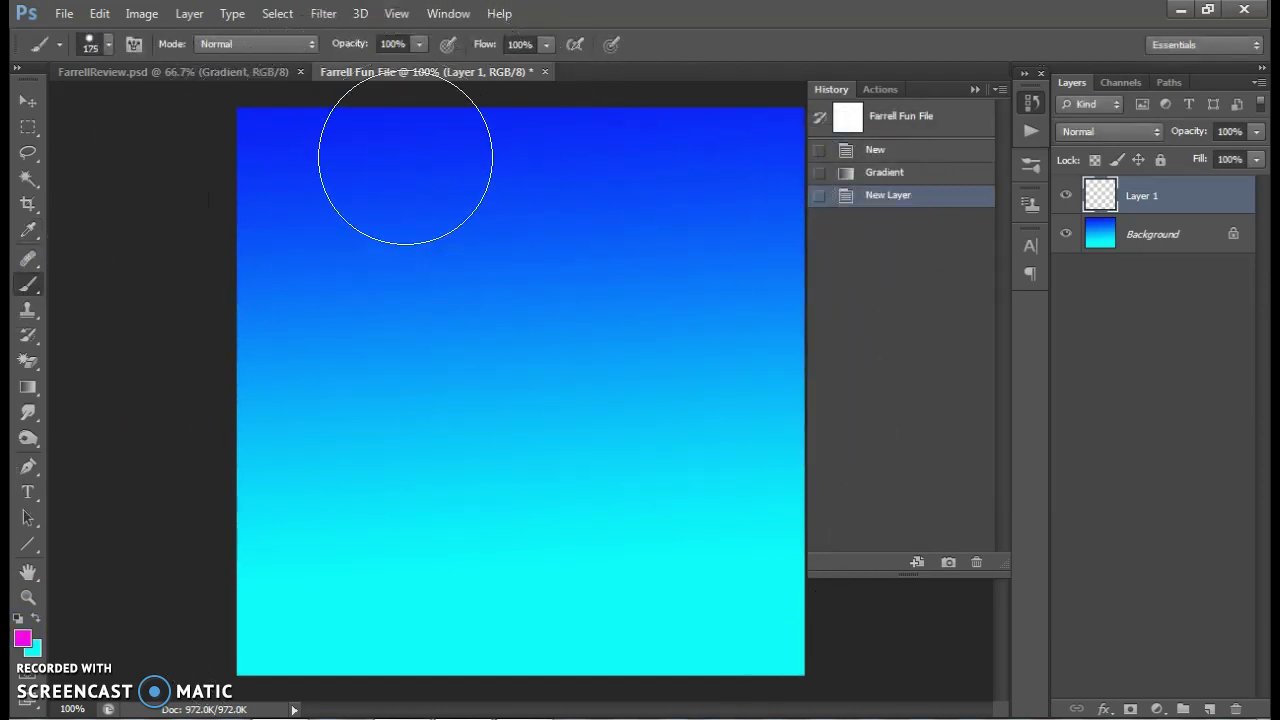
click(347, 227)
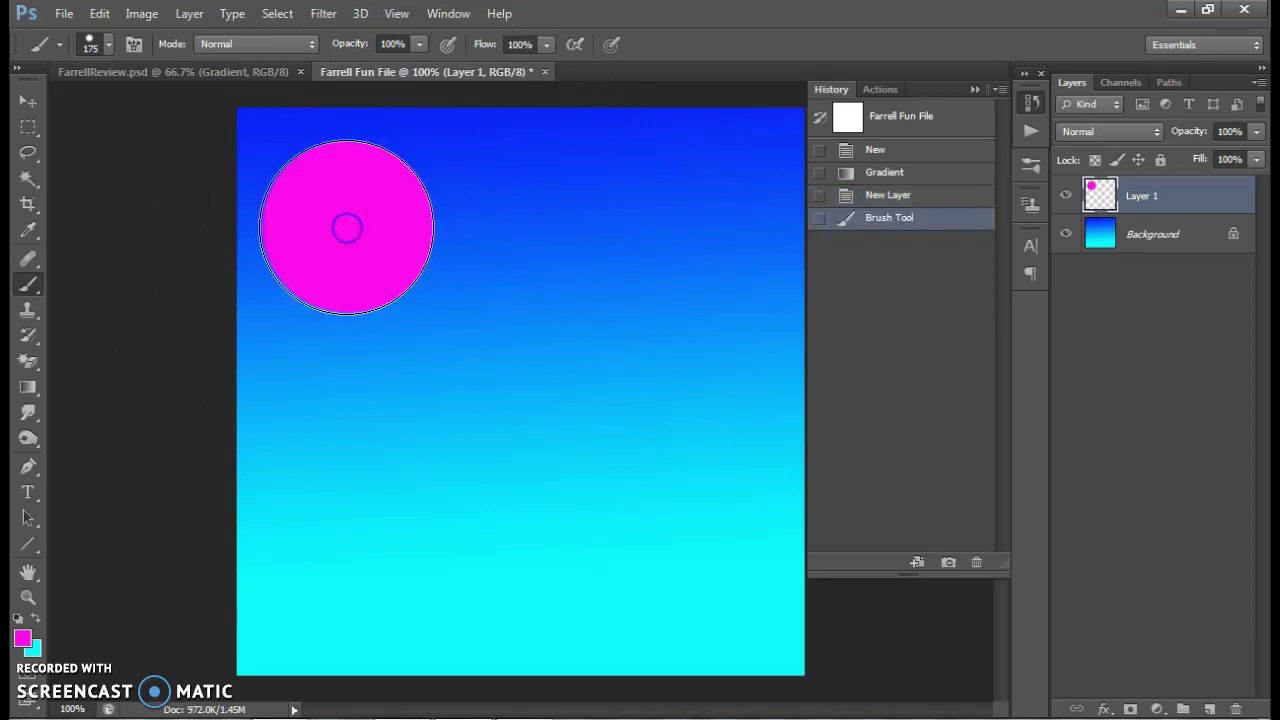